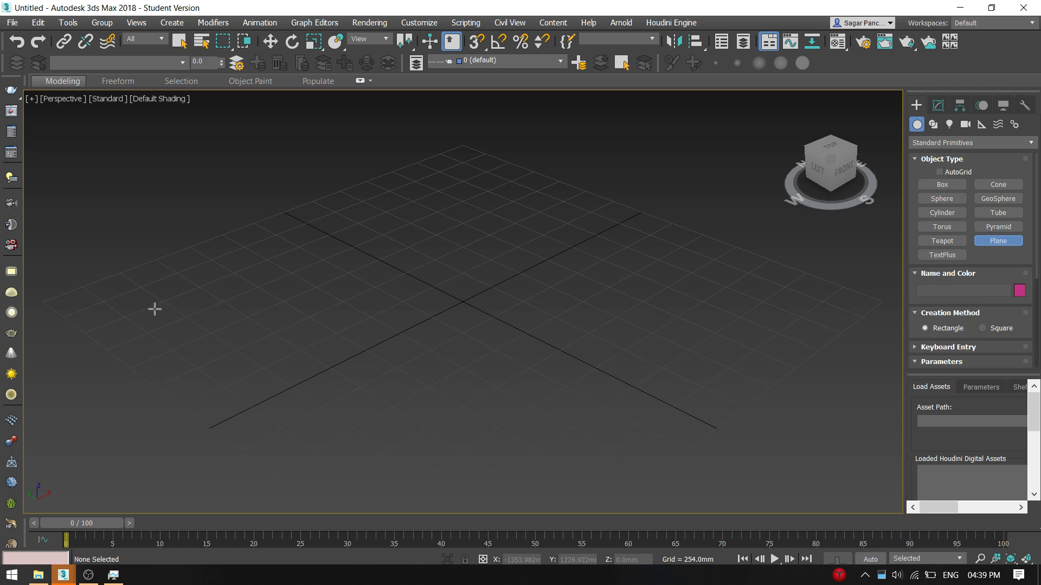
# Create a rectangular plane covering most of the home grid in the perspective view.
pyautogui.moveTo(91, 301); pyautogui.dragTo(866, 295)
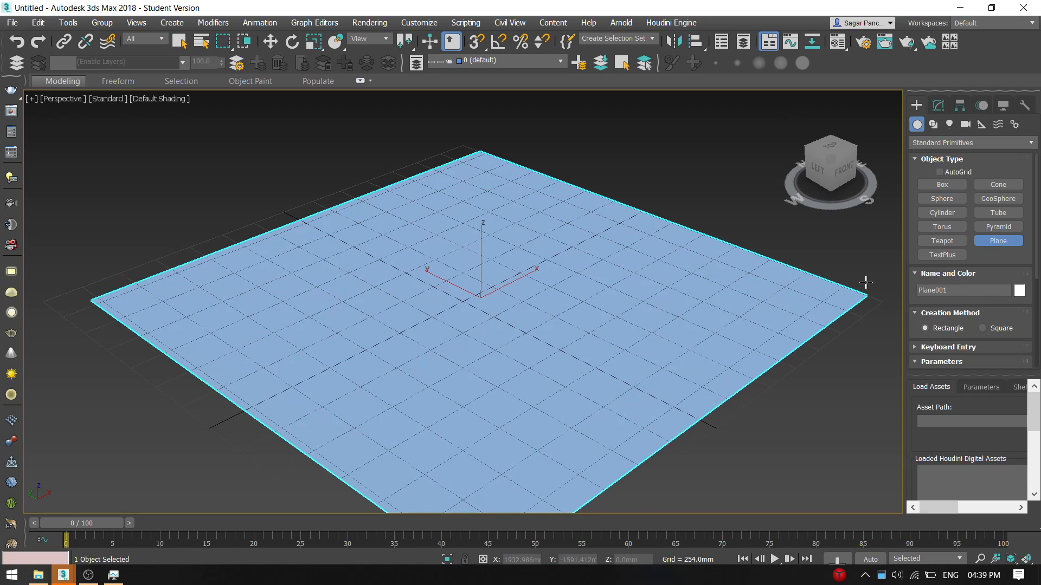
pyautogui.rightClick(868, 283)
pyautogui.moveTo(697, 279); pyautogui.dragTo(669, 275, button='middle')
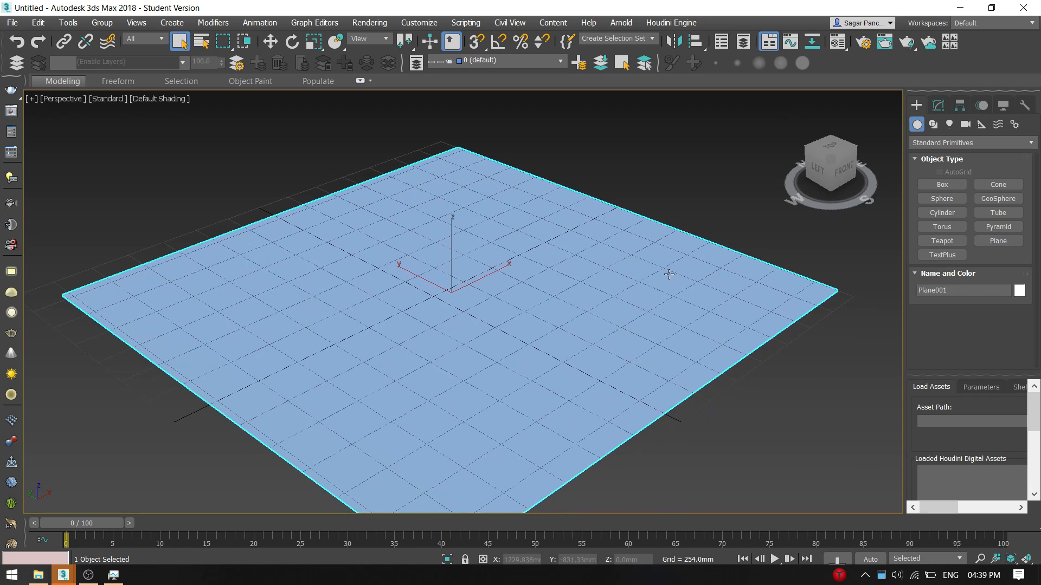
# Change the first sample slot in the Material Editor from Physical Material to a VRayMtl material.
pyautogui.click(842, 46)
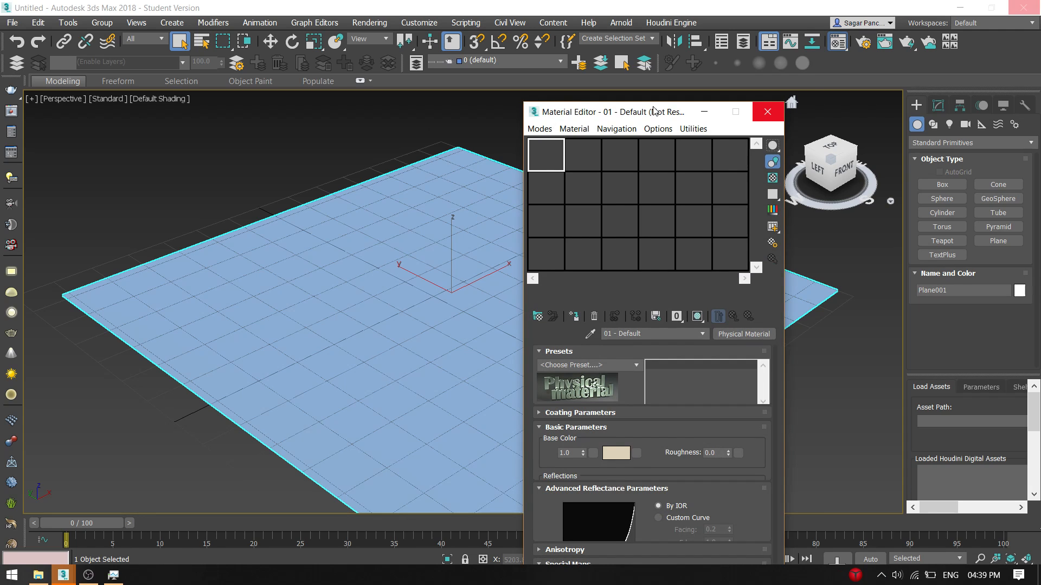
pyautogui.moveTo(655, 112); pyautogui.dragTo(699, 92)
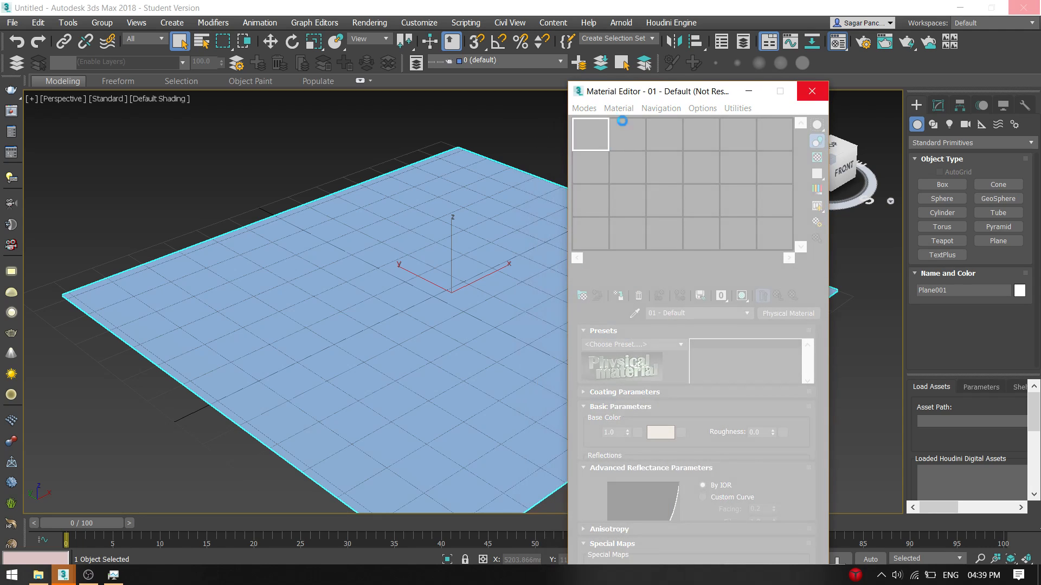
pyautogui.moveTo(679, 97); pyautogui.dragTo(655, 67)
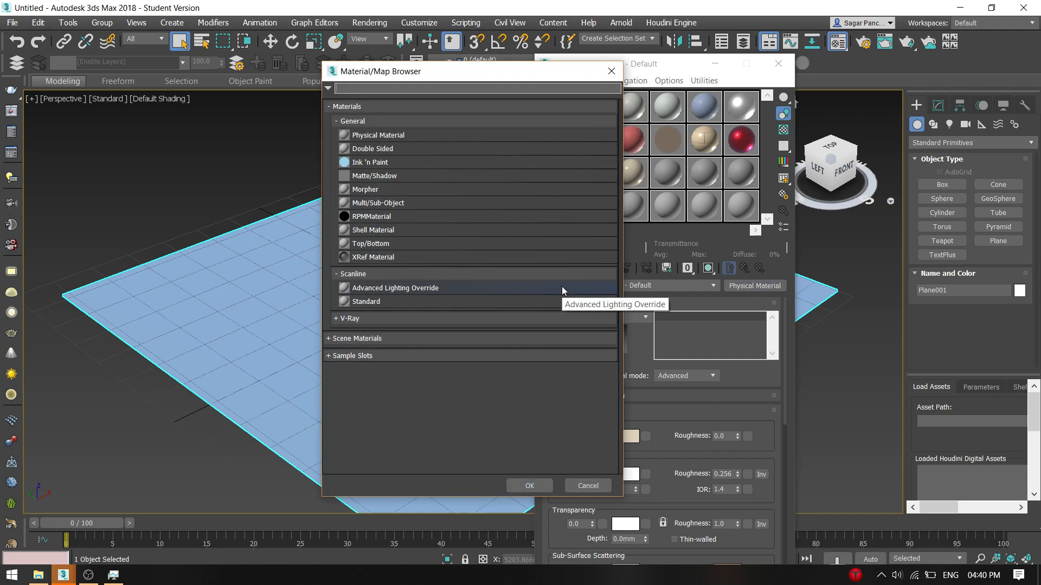
pyautogui.click(342, 319)
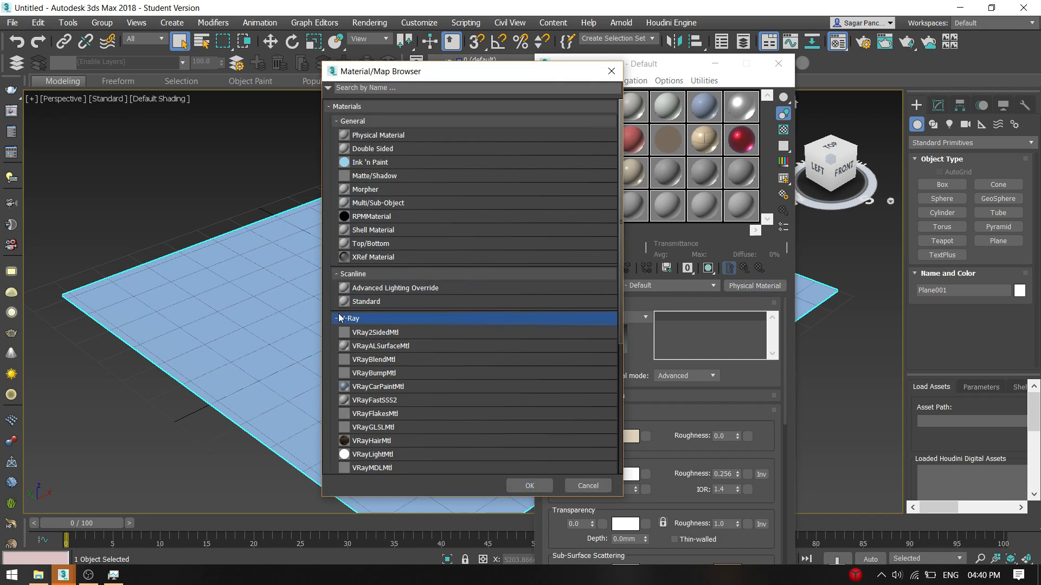
pyautogui.scroll(-2, 369, 458)
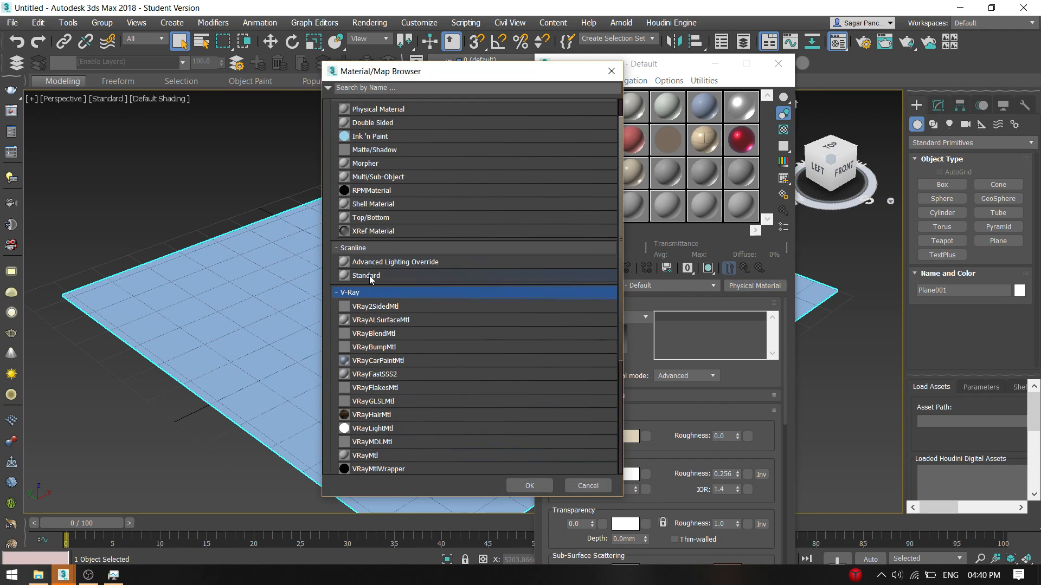
pyautogui.scroll(-3, 393, 412)
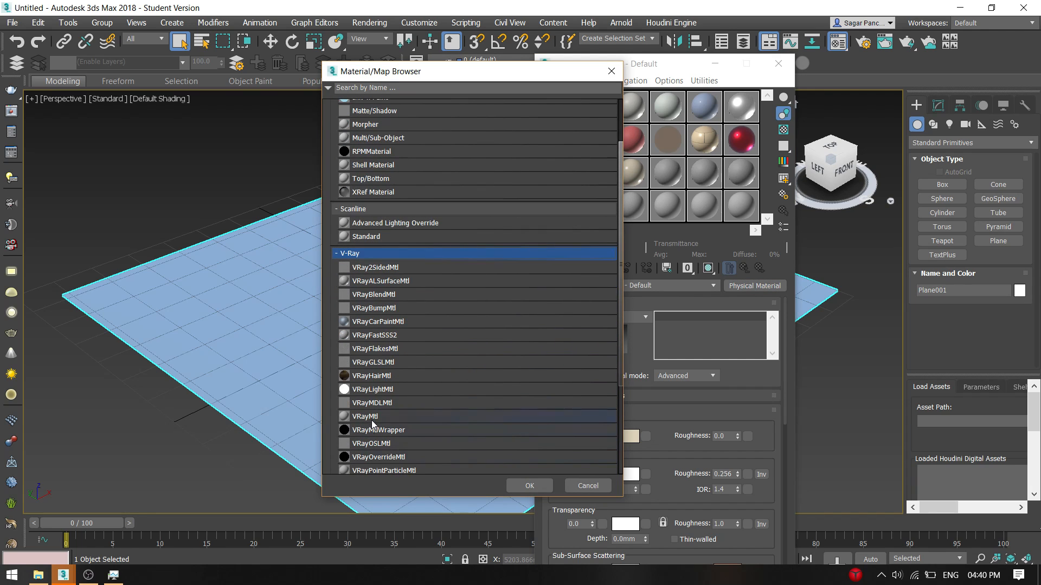
pyautogui.doubleClick(371, 421)
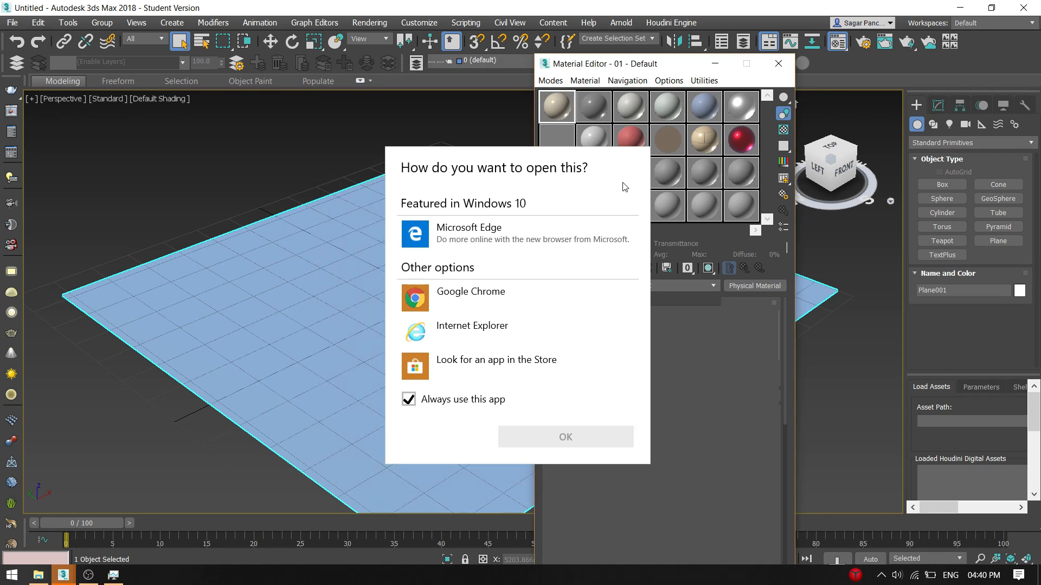
# Assign the VRayMtl material from the first sample slot to the plane.
pyautogui.click(545, 104)
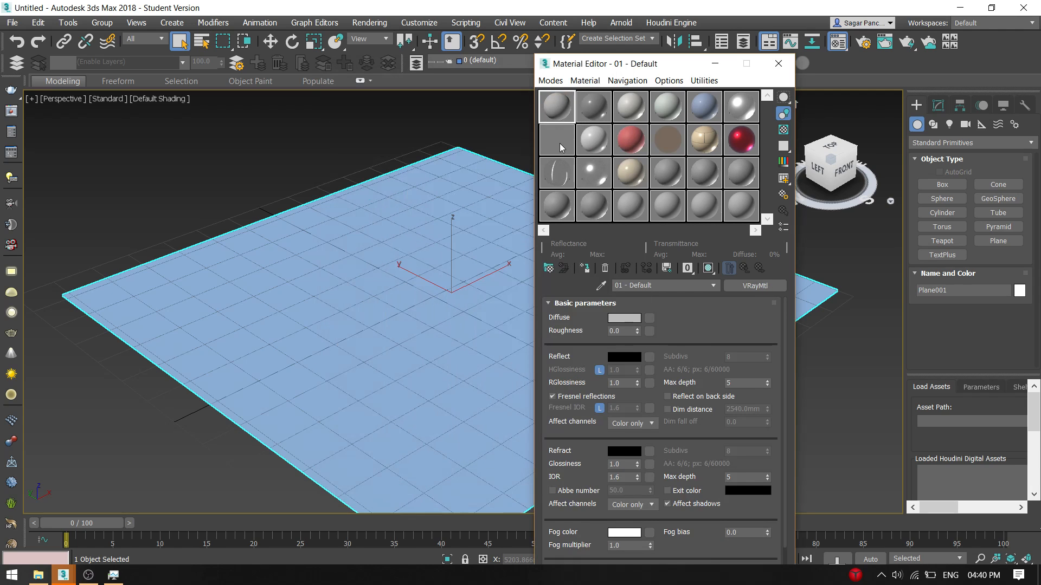
pyautogui.moveTo(557, 109); pyautogui.dragTo(367, 256)
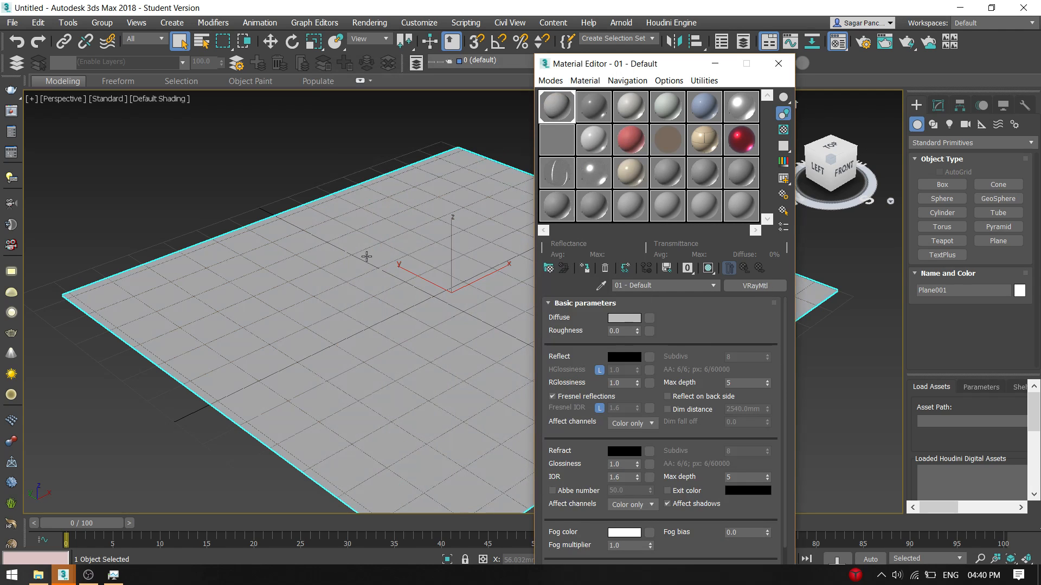
pyautogui.moveTo(554, 67); pyautogui.dragTo(628, 352)
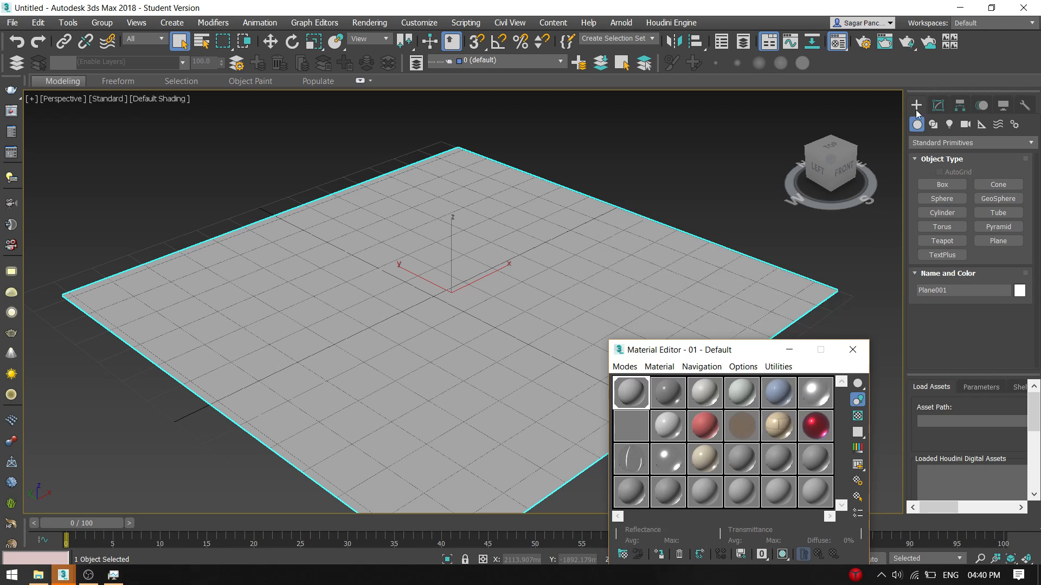
# Create a large teapot standing at the centre of the plane.
pyautogui.click(952, 126)
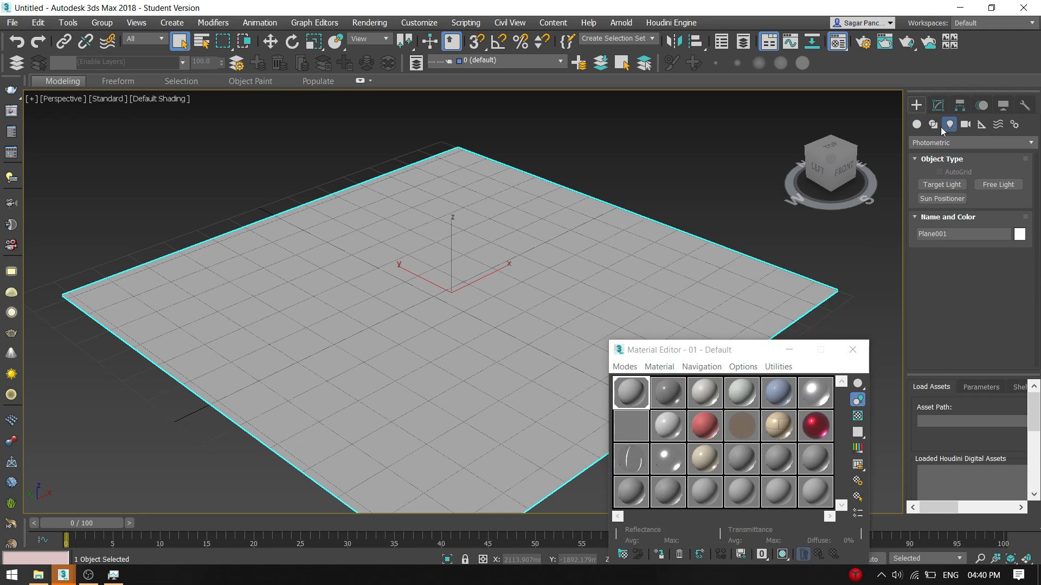
pyautogui.click(916, 127)
pyautogui.moveTo(763, 355); pyautogui.dragTo(785, 239)
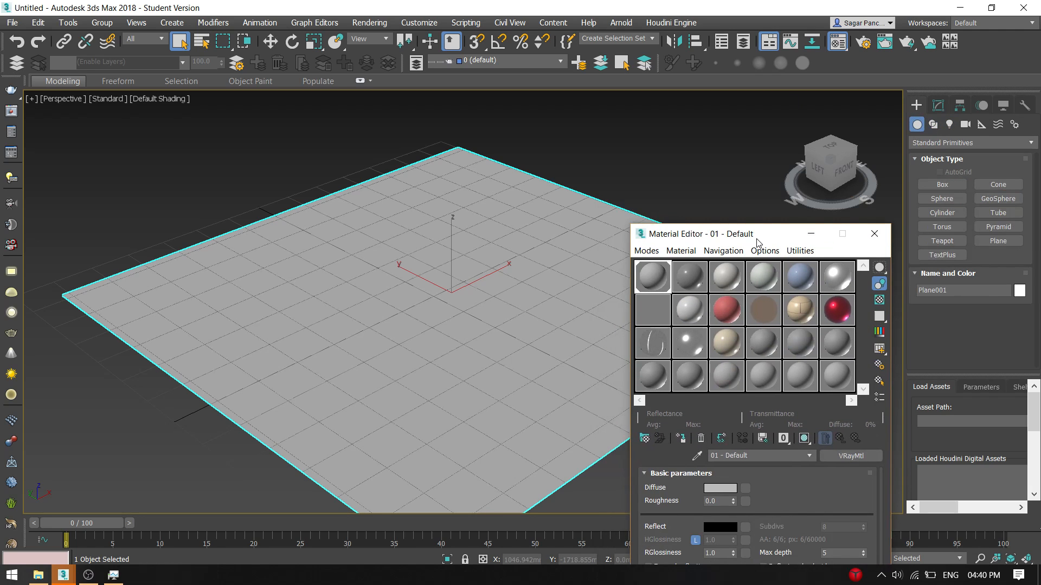
pyautogui.click(952, 242)
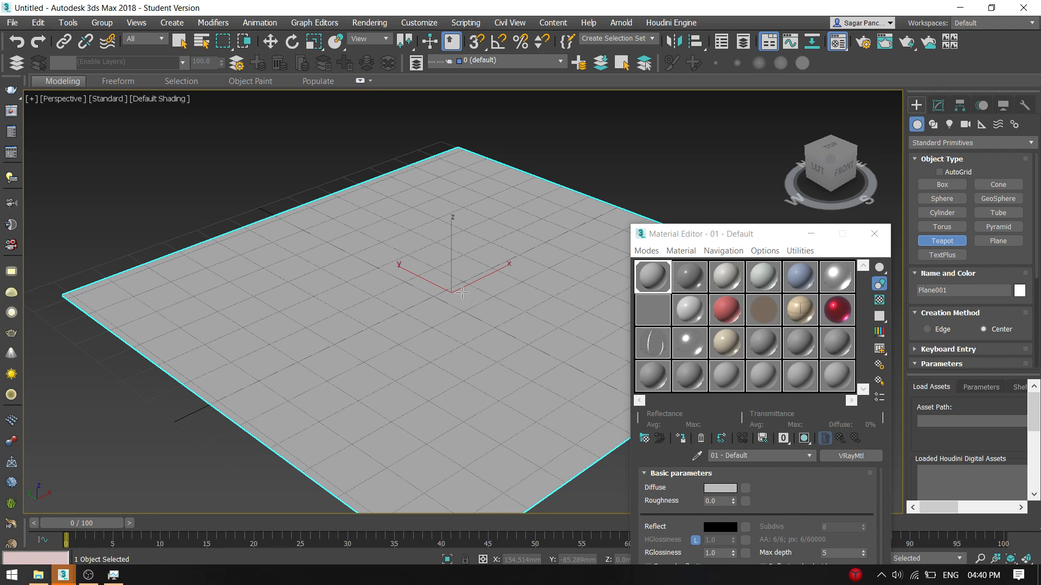
pyautogui.moveTo(450, 293); pyautogui.dragTo(530, 279)
pyautogui.rightClick(635, 201)
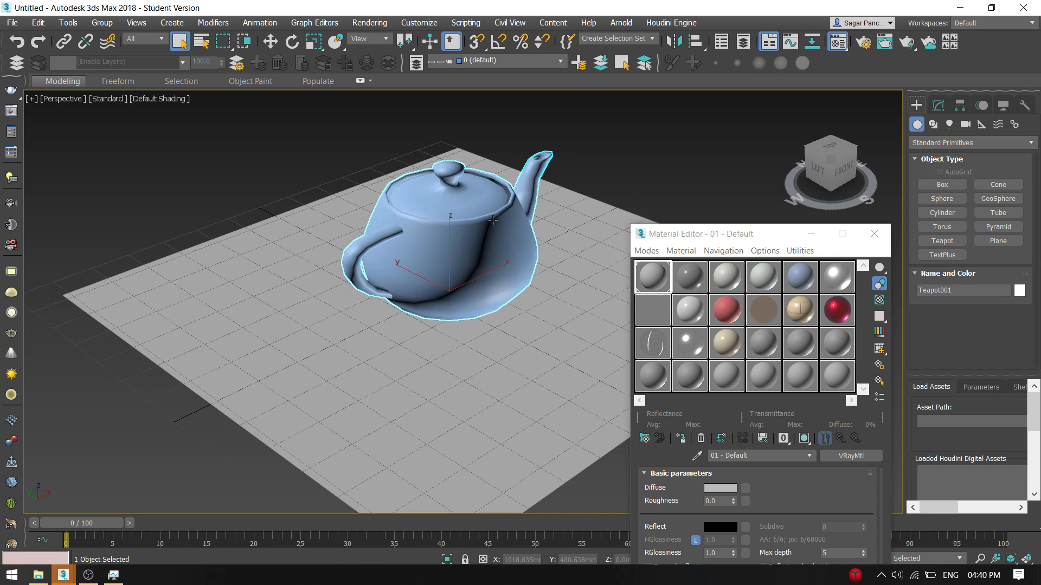
pyautogui.keyDown('alt'); pyautogui.moveTo(487, 218); pyautogui.dragTo(486, 214, button='middle'); pyautogui.keyUp('alt')
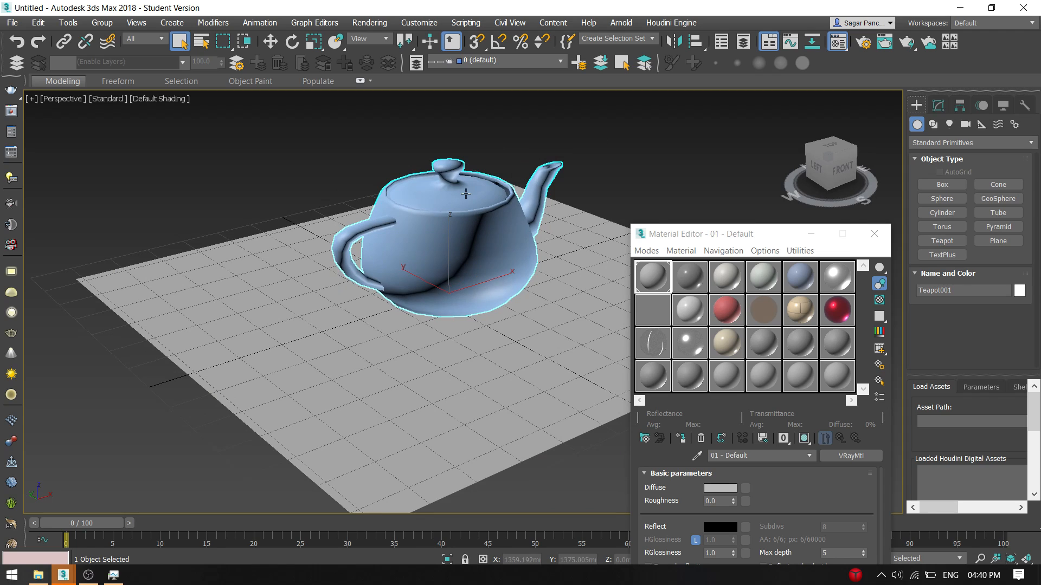
pyautogui.press('q')
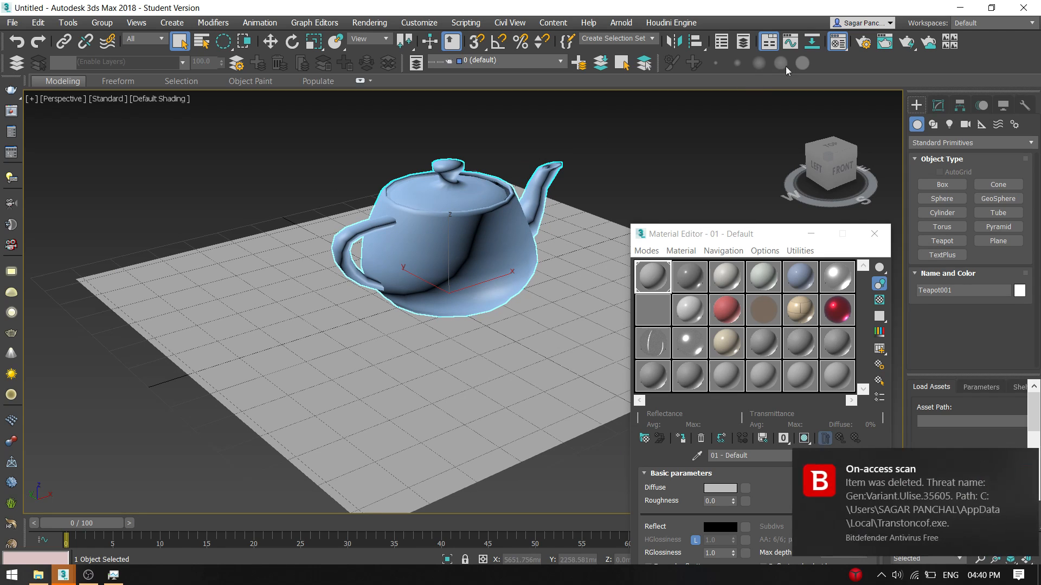
# Check the assigned renderer and the global illumination settings in the render setup.
pyautogui.click(864, 40)
pyautogui.moveTo(229, 116); pyautogui.dragTo(482, 67)
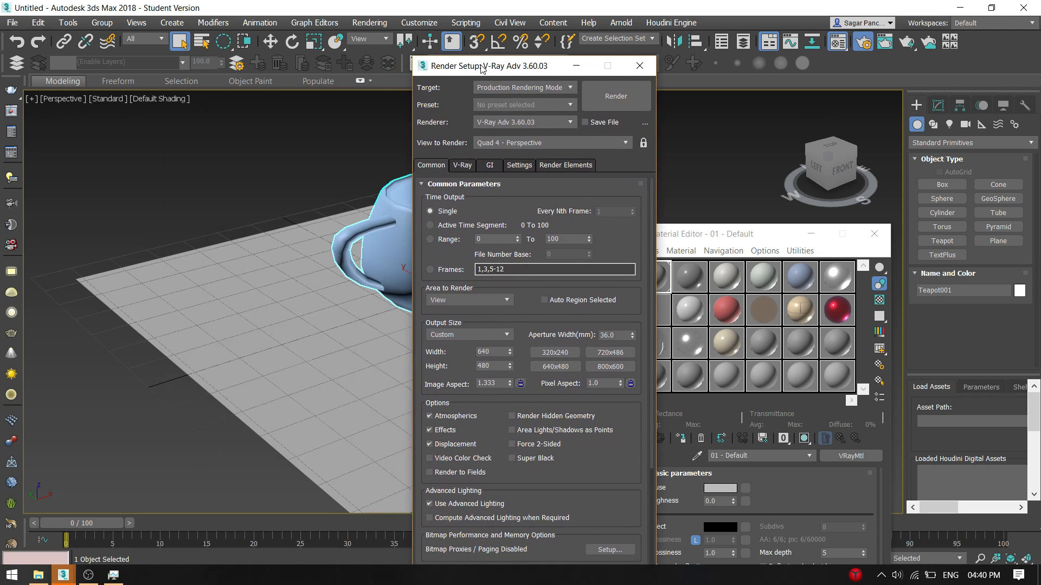
pyautogui.click(523, 123)
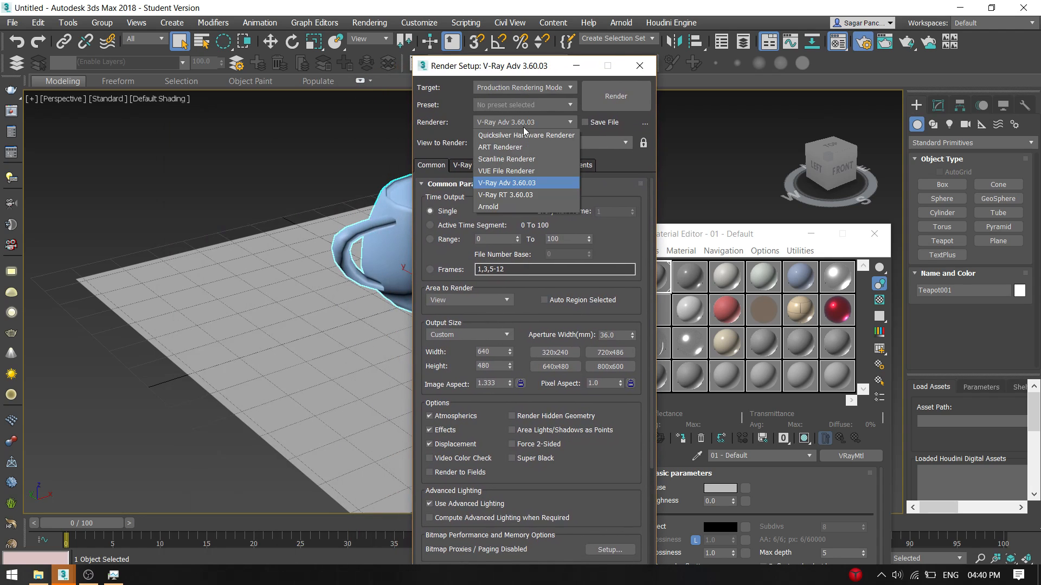
pyautogui.click(529, 126)
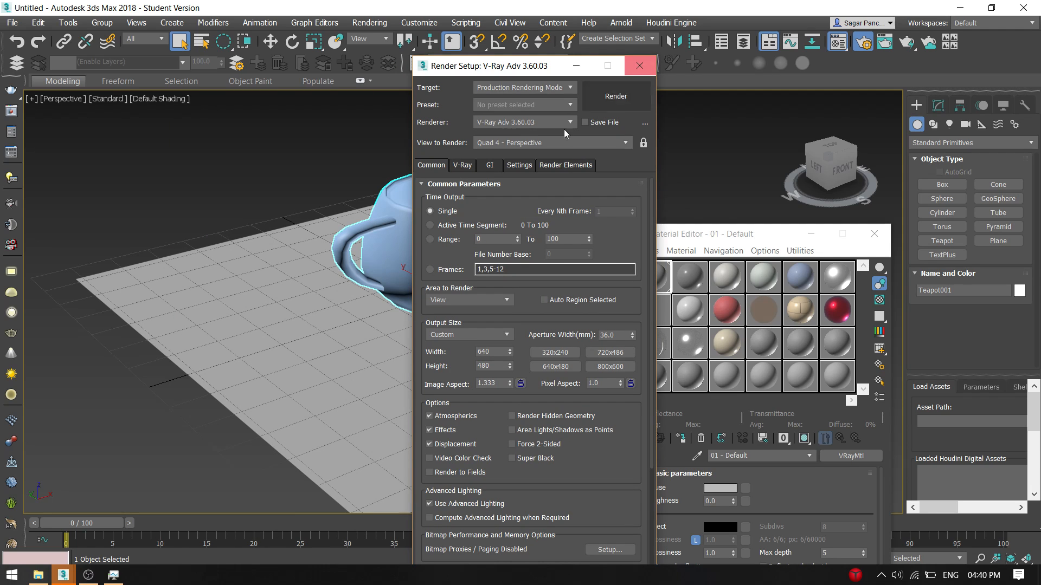
pyautogui.click(490, 165)
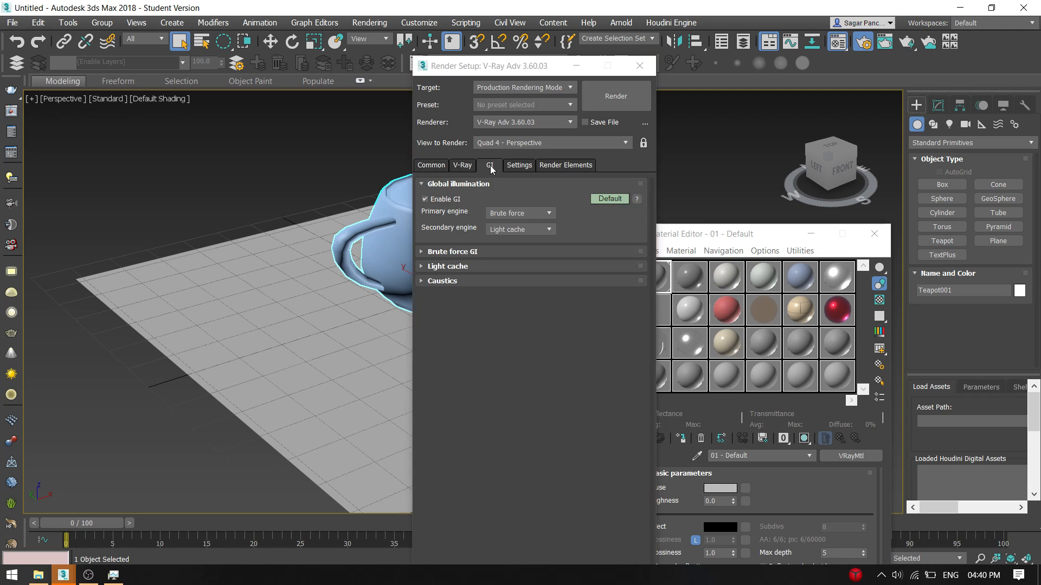
pyautogui.click(446, 168)
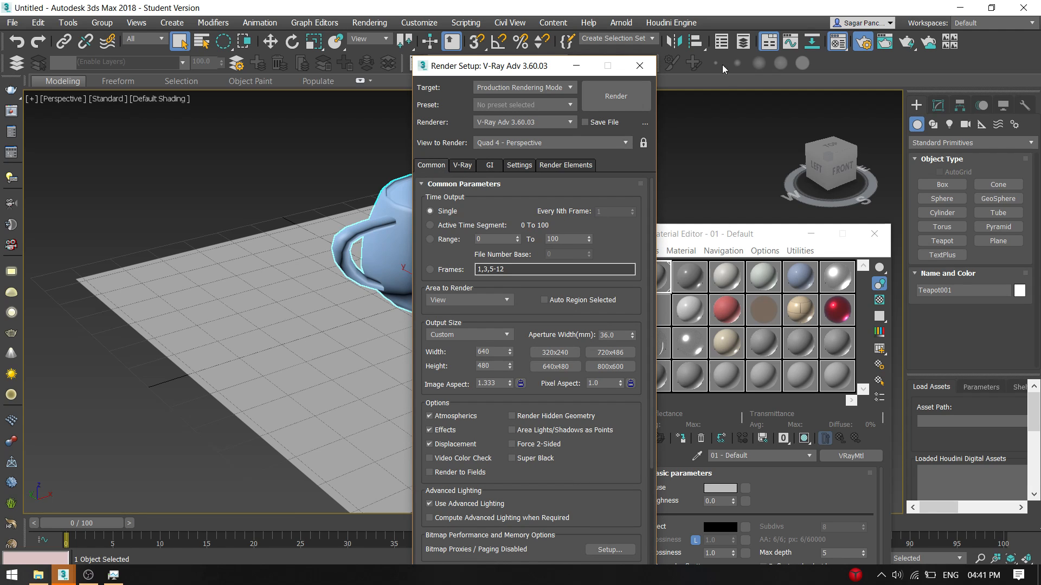
pyautogui.click(640, 65)
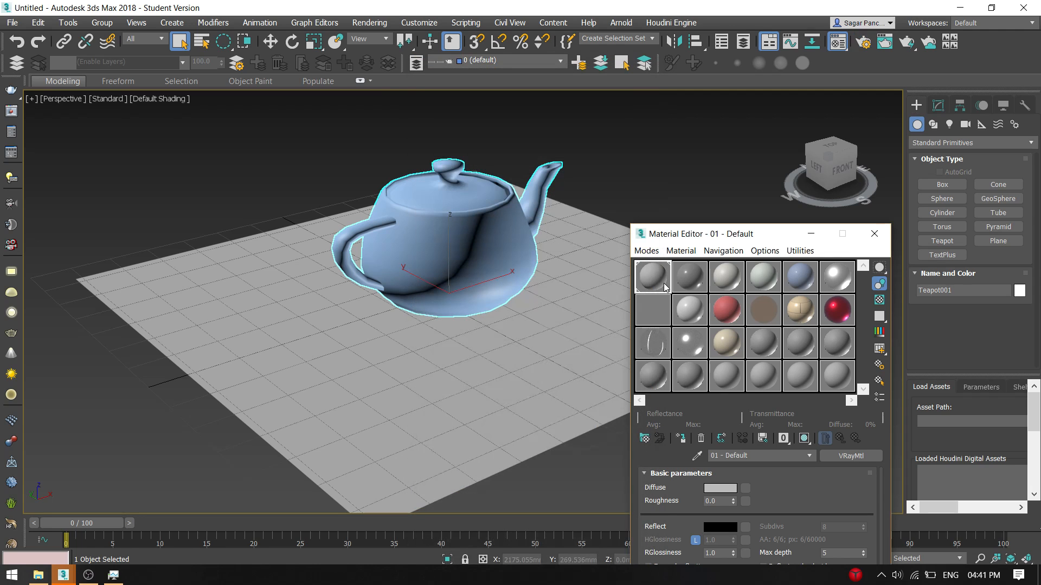
# Assign the VRayMtl material from the first sample slot to the teapot and close the Material Editor.
pyautogui.moveTo(680, 231); pyautogui.dragTo(742, 134)
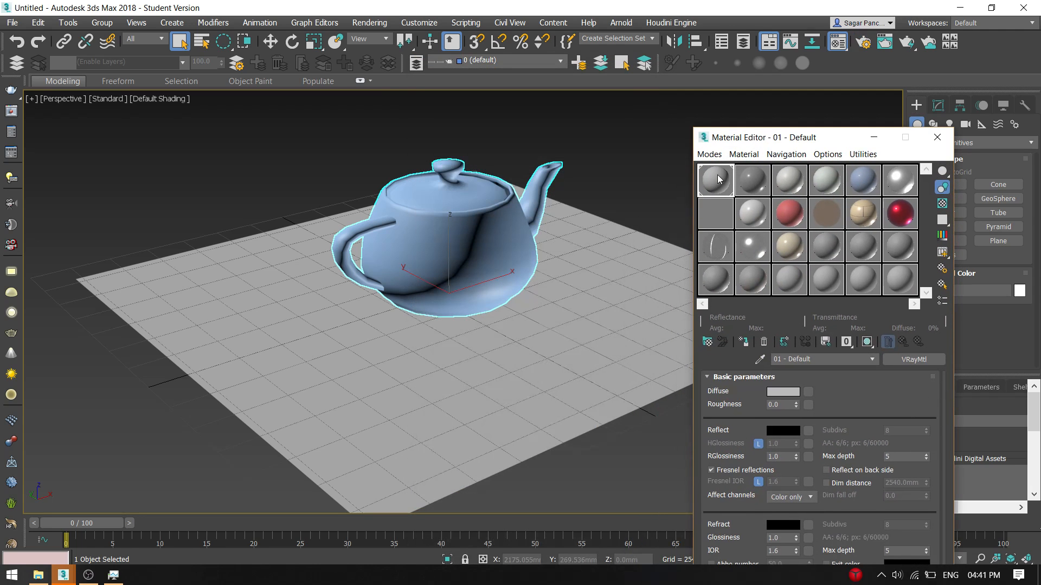
pyautogui.moveTo(724, 187); pyautogui.dragTo(425, 218)
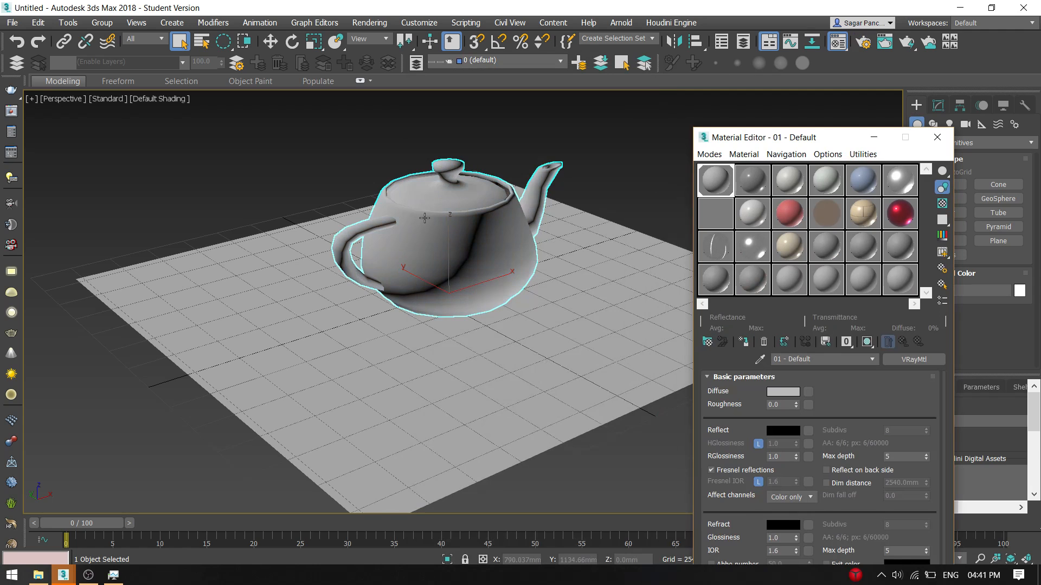
pyautogui.click(937, 137)
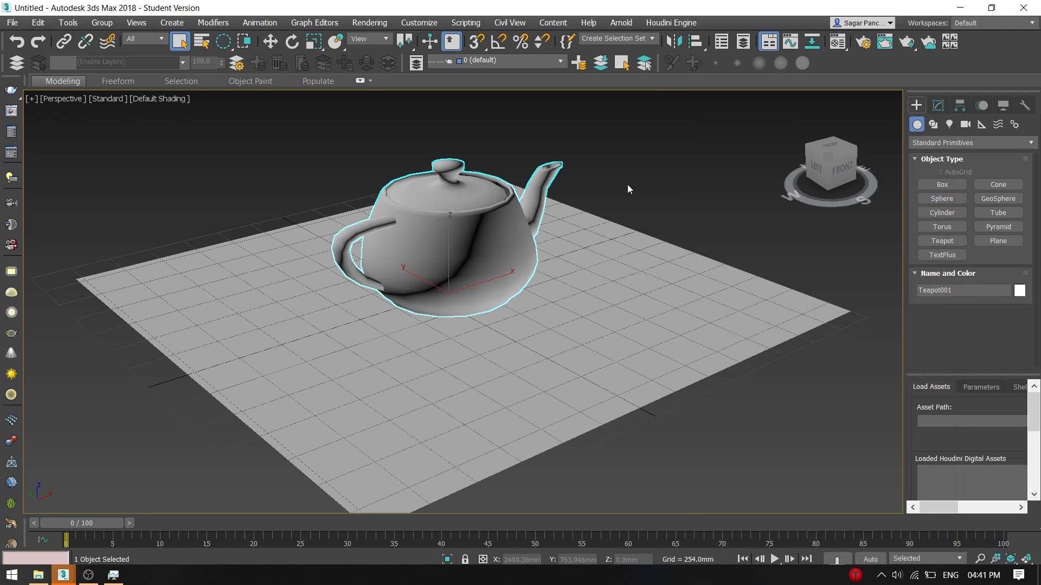
# Run a test render of the perspective view with the teapot and plane, and close the frame buffer.
pyautogui.moveTo(614, 184)
pyautogui.mouseDown(button='middle')
pyautogui.moveTo(606, 207)
pyautogui.moveTo(614, 195)
pyautogui.mouseUp(button='middle')
pyautogui.click(907, 44)
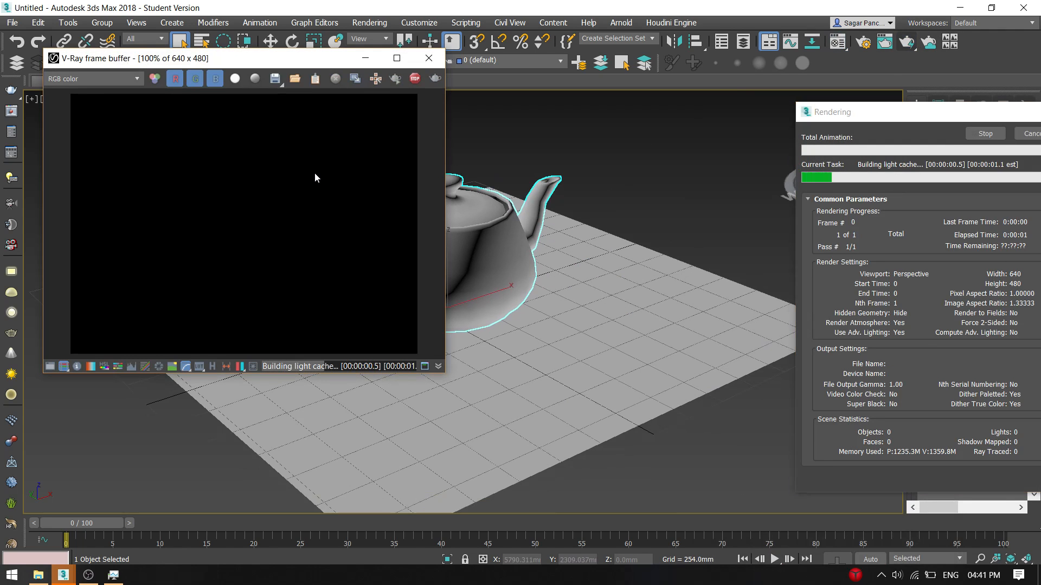
pyautogui.scroll(1, 315, 178)
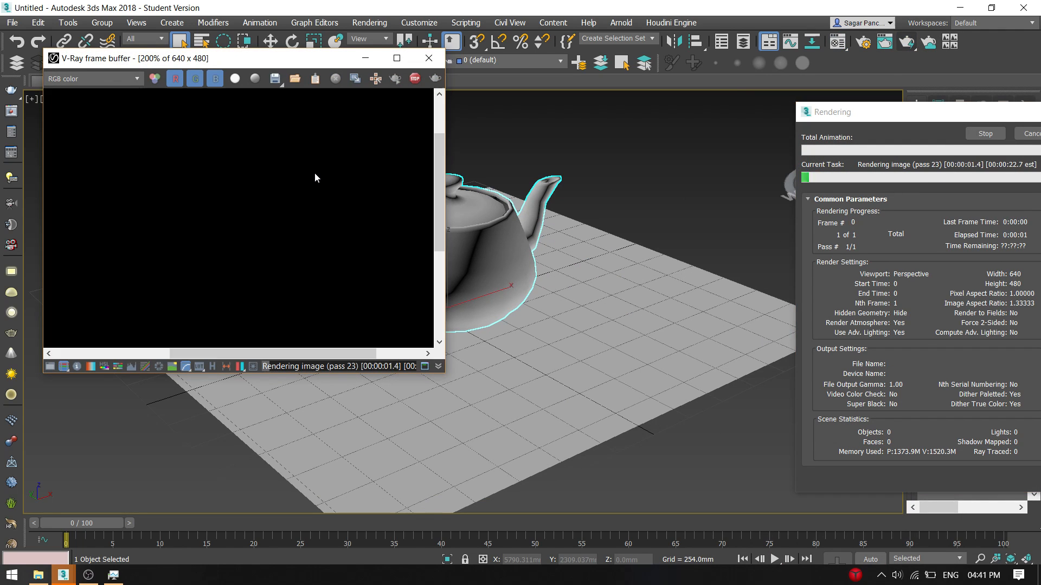
pyautogui.click(428, 58)
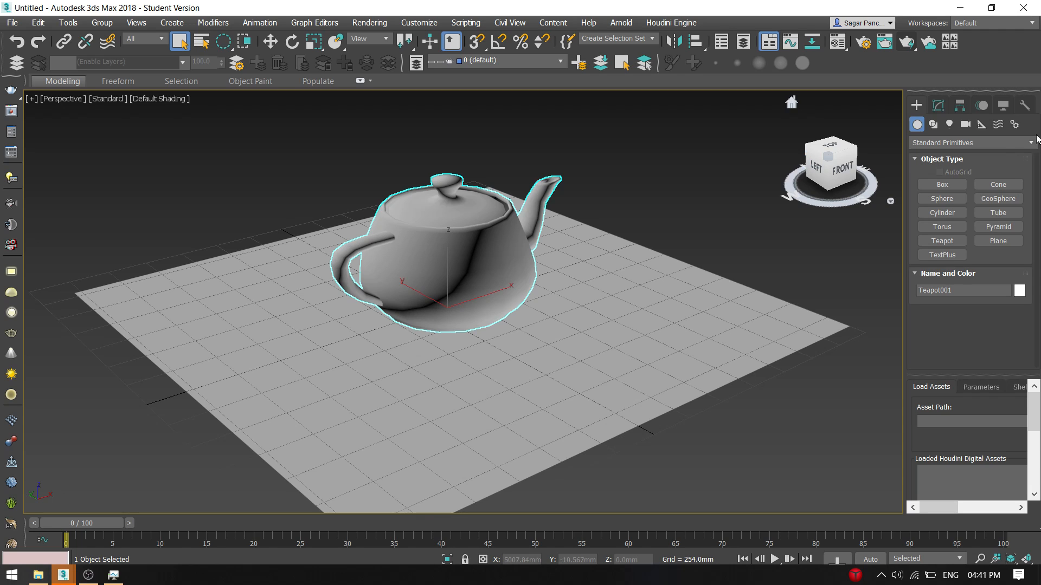
# Create a plane-type VRayLight across the teapot in the Front view, about 596 mm half-length and 655 mm half-width.
pyautogui.click(949, 124)
pyautogui.click(947, 145)
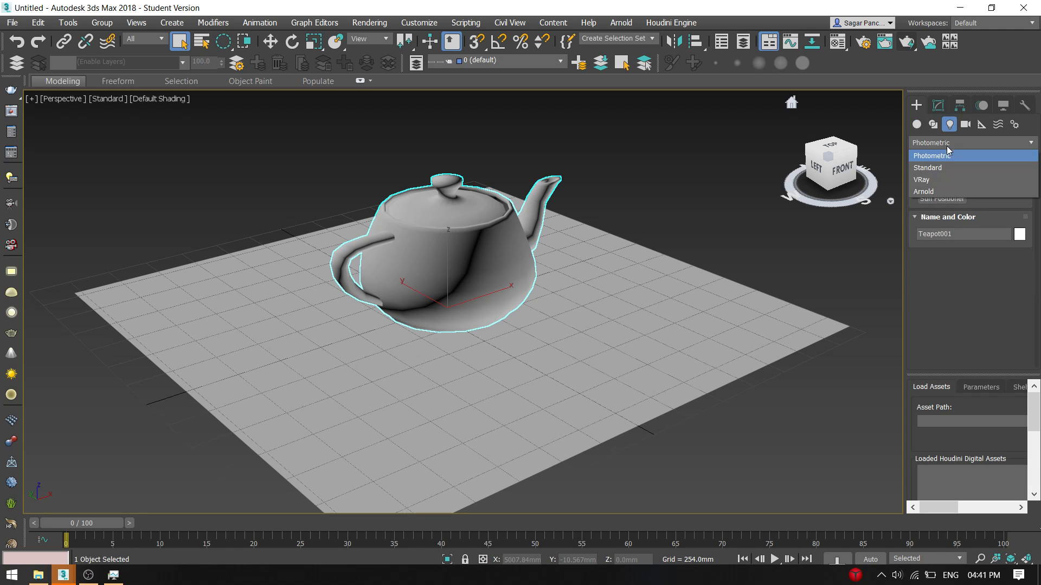
pyautogui.click(944, 173)
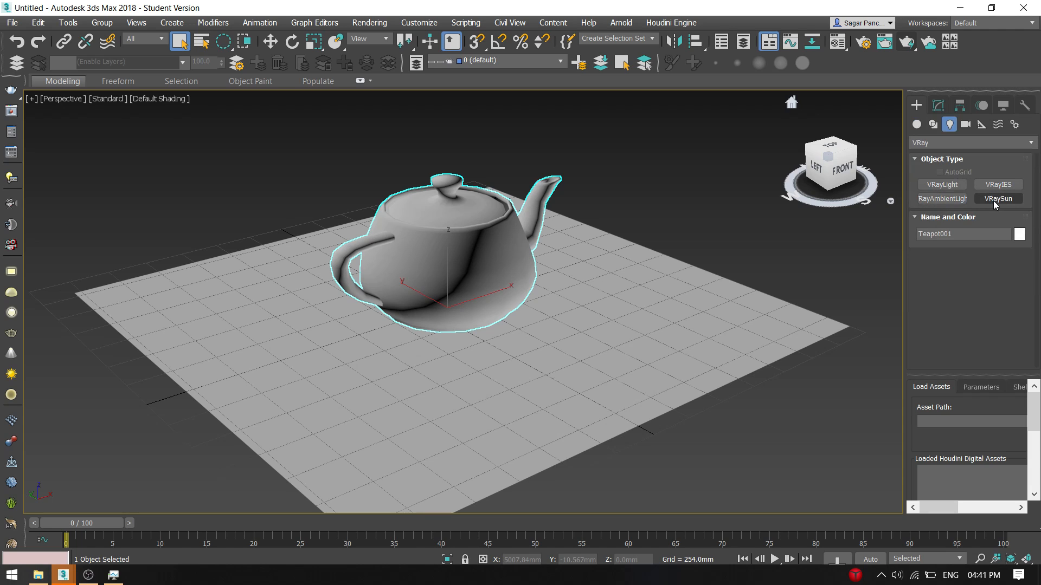
pyautogui.click(943, 185)
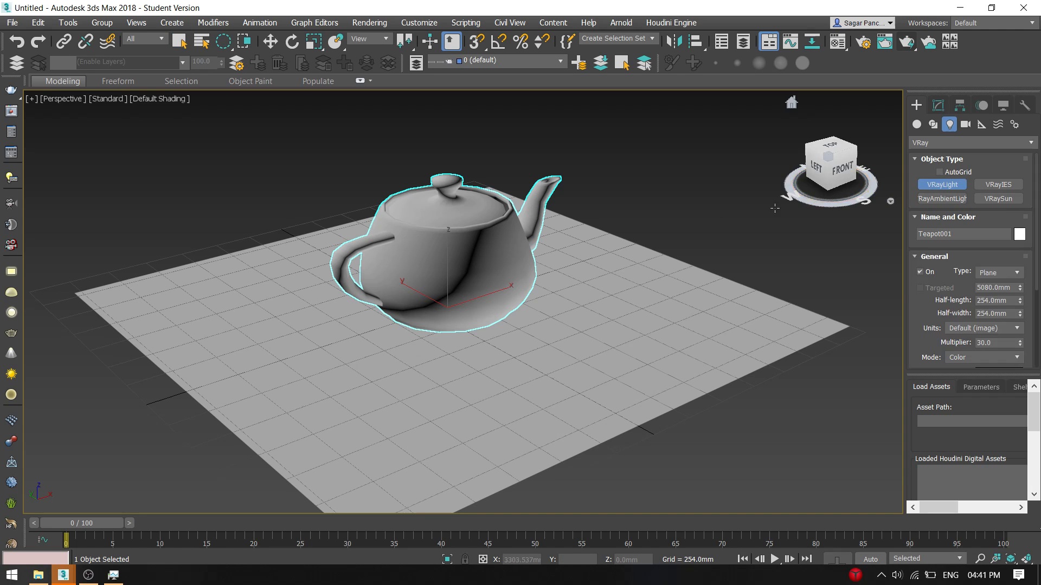
pyautogui.hotkey('alt', 'w')
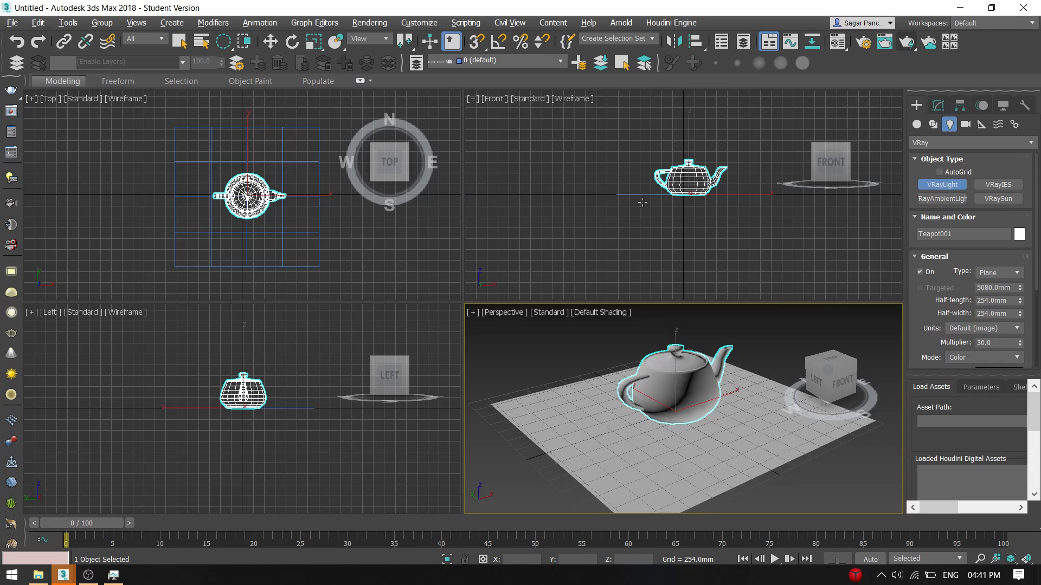
pyautogui.scroll(5, 642, 202)
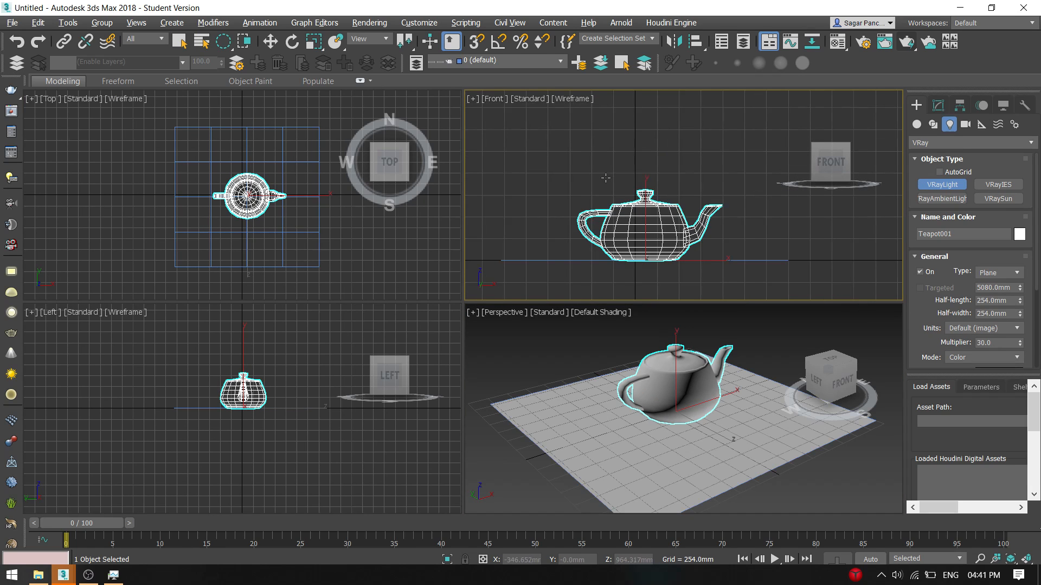
pyautogui.moveTo(599, 147); pyautogui.dragTo(703, 261)
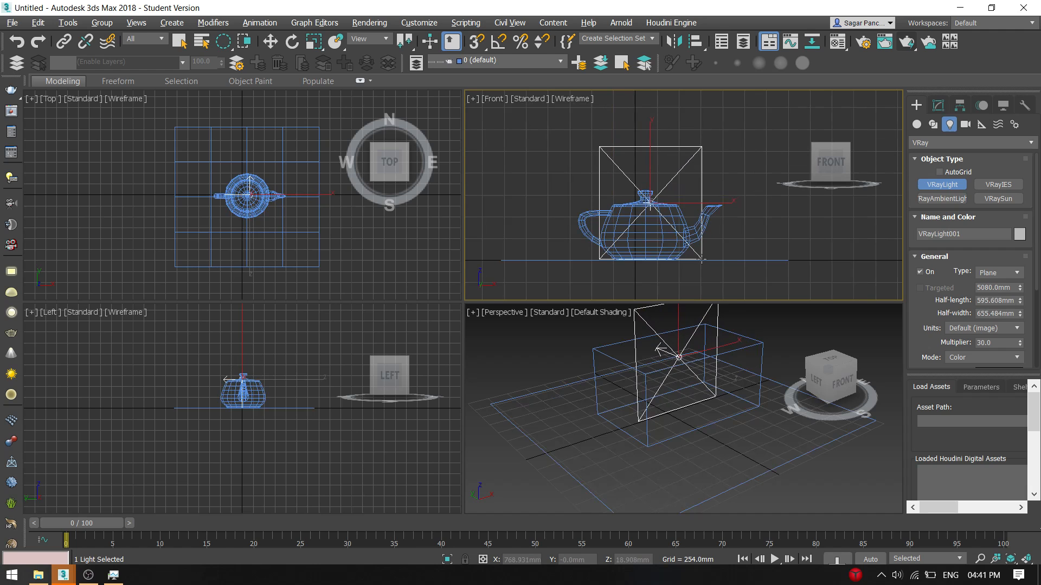
pyautogui.rightClick(703, 261)
# In the maximized perspective view, move the light along Y to about -1873 mm, beyond the edge of the plane.
pyautogui.rightClick(678, 361)
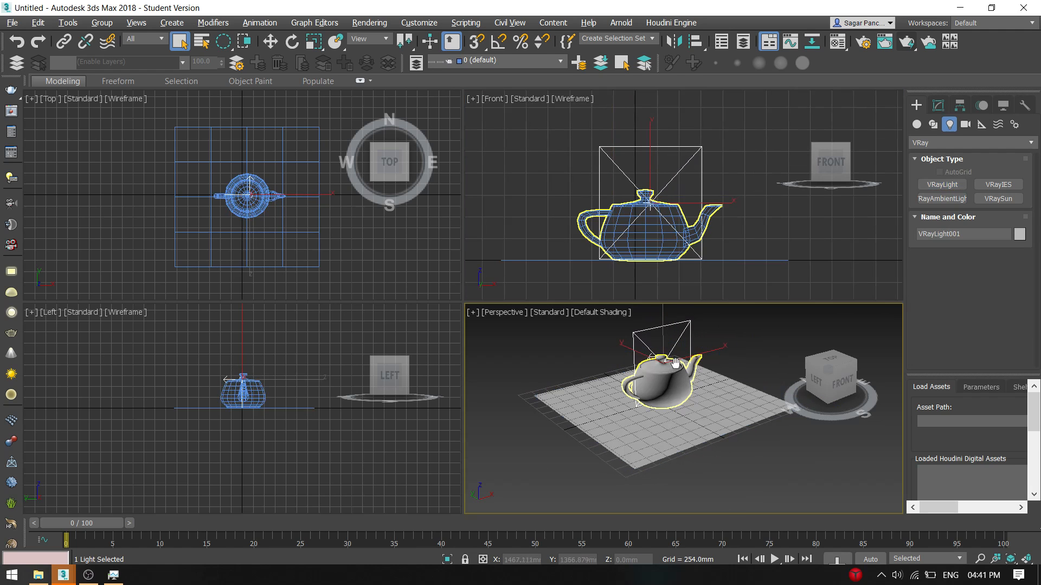
pyautogui.hotkey('alt', 'w')
pyautogui.keyDown('alt'); pyautogui.moveTo(466, 307); pyautogui.dragTo(500, 328, button='middle'); pyautogui.keyUp('alt')
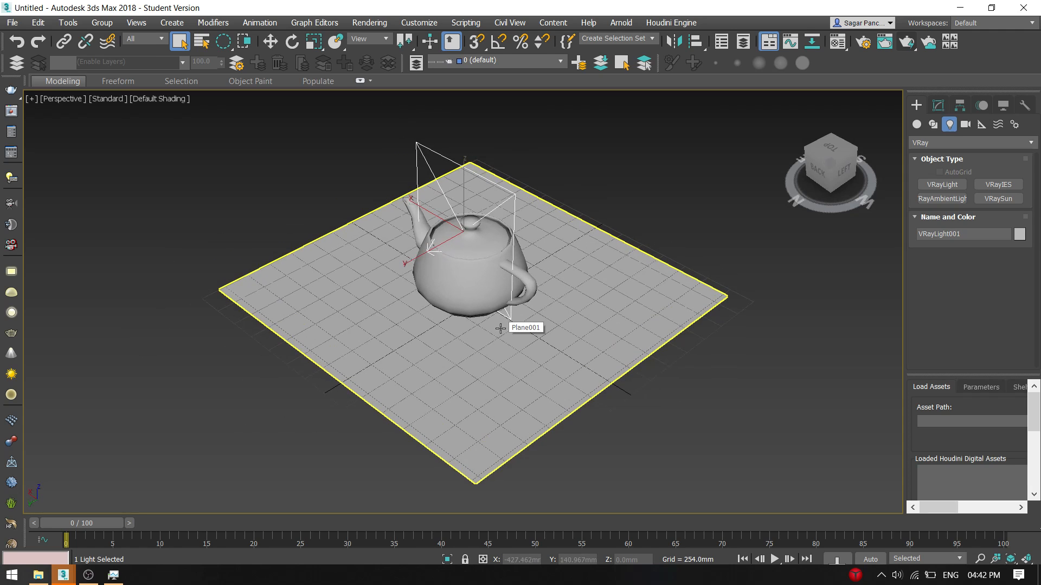
pyautogui.press('w')
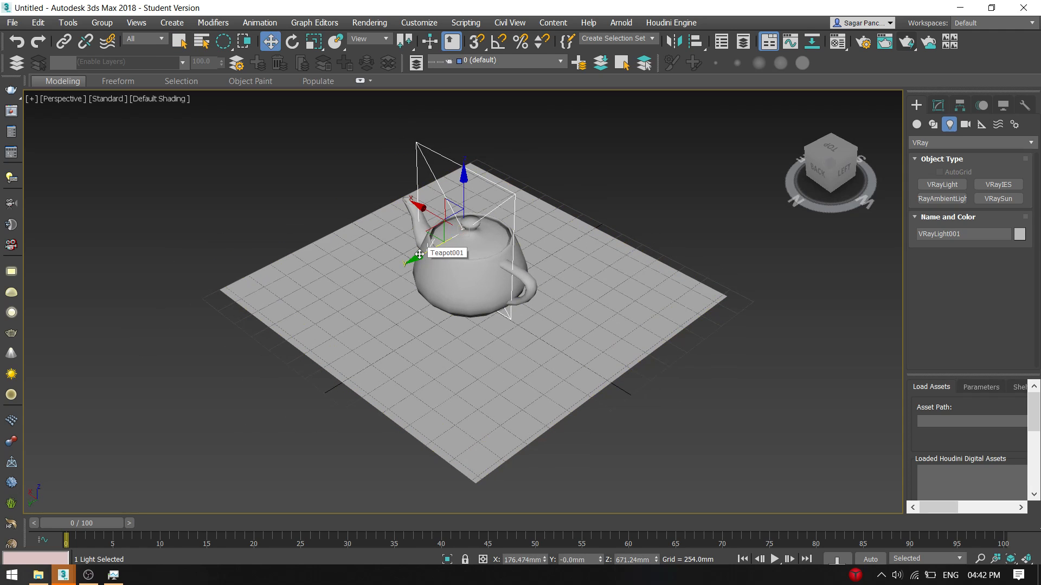
pyautogui.moveTo(420, 255); pyautogui.dragTo(562, 201)
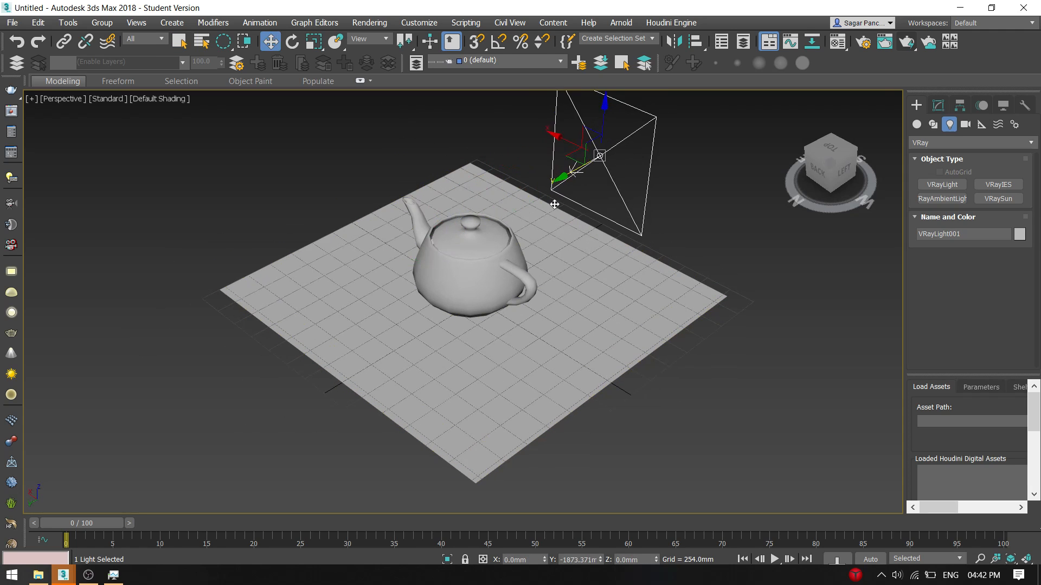
# Run a test render of a close perspective view of the teapot lit by the V-Ray light, and stop it.
pyautogui.scroll(6, 501, 233)
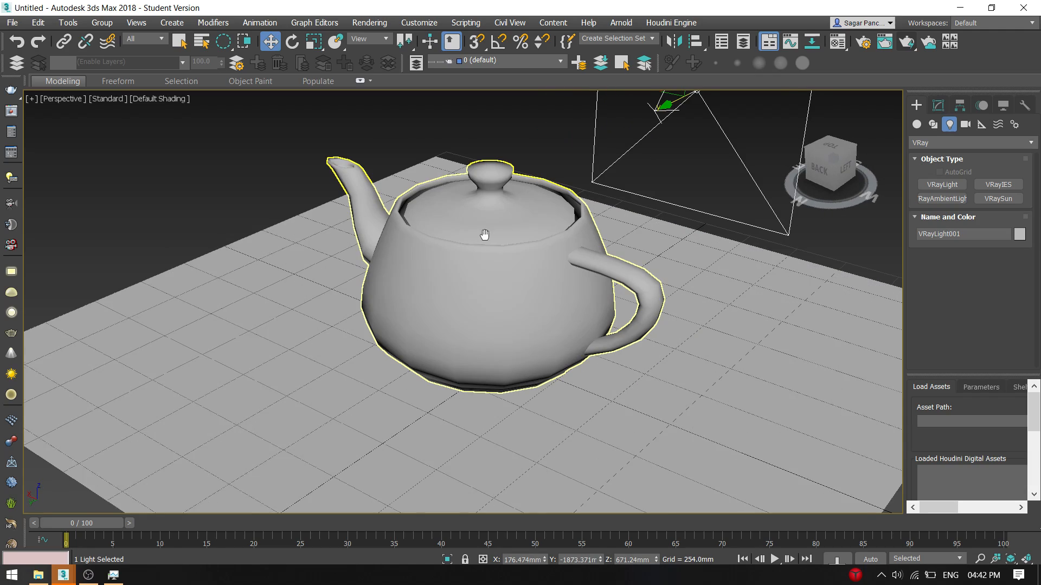
pyautogui.scroll(1, 640, 163)
pyautogui.click(906, 43)
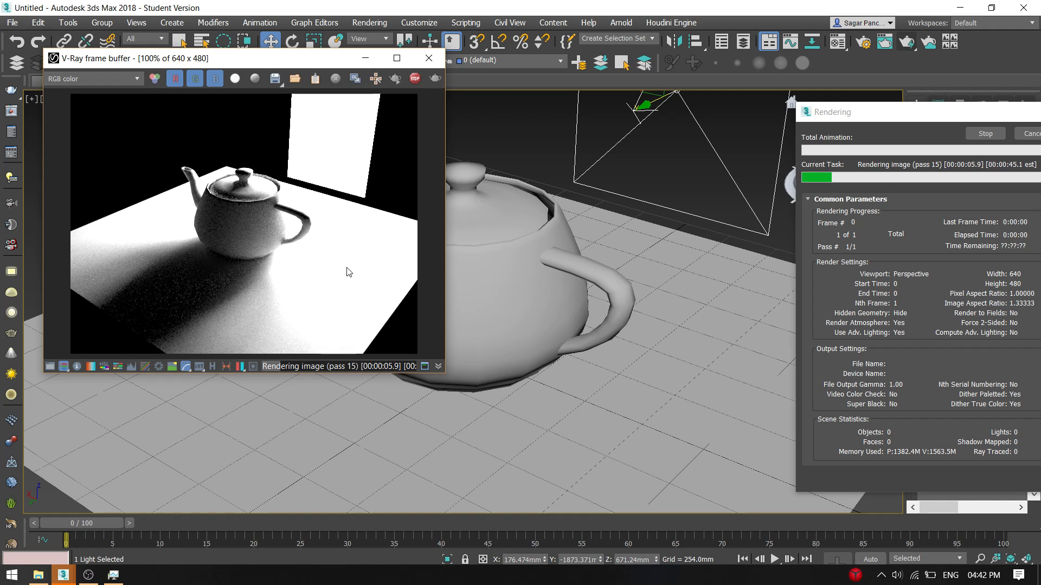
pyautogui.click(363, 211)
pyautogui.click(416, 80)
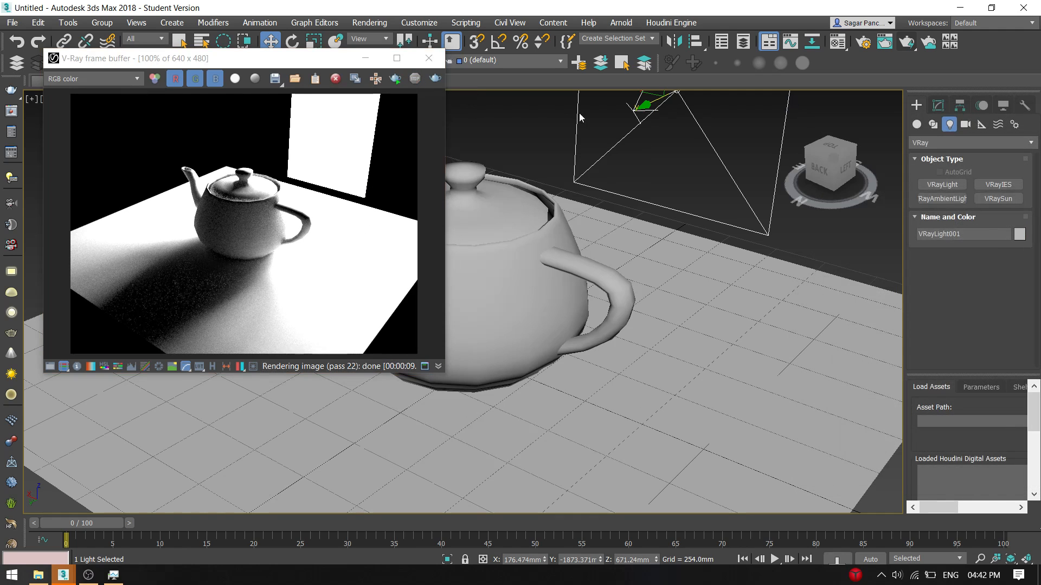
# Set the VRayLight's multiplier to 5.0 and run a short test render of the same view.
pyautogui.click(941, 107)
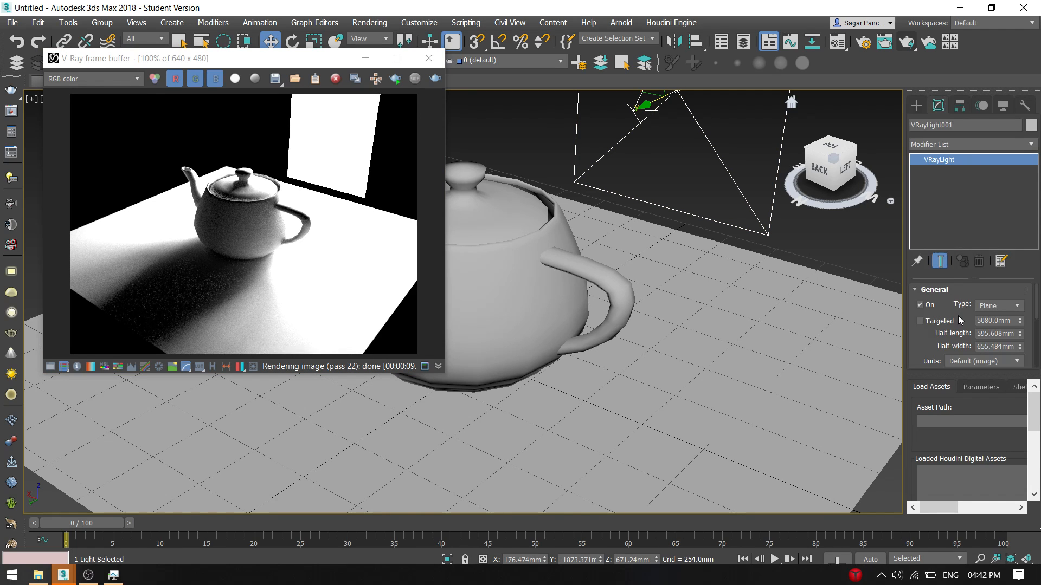
pyautogui.moveTo(964, 327); pyautogui.dragTo(964, 264)
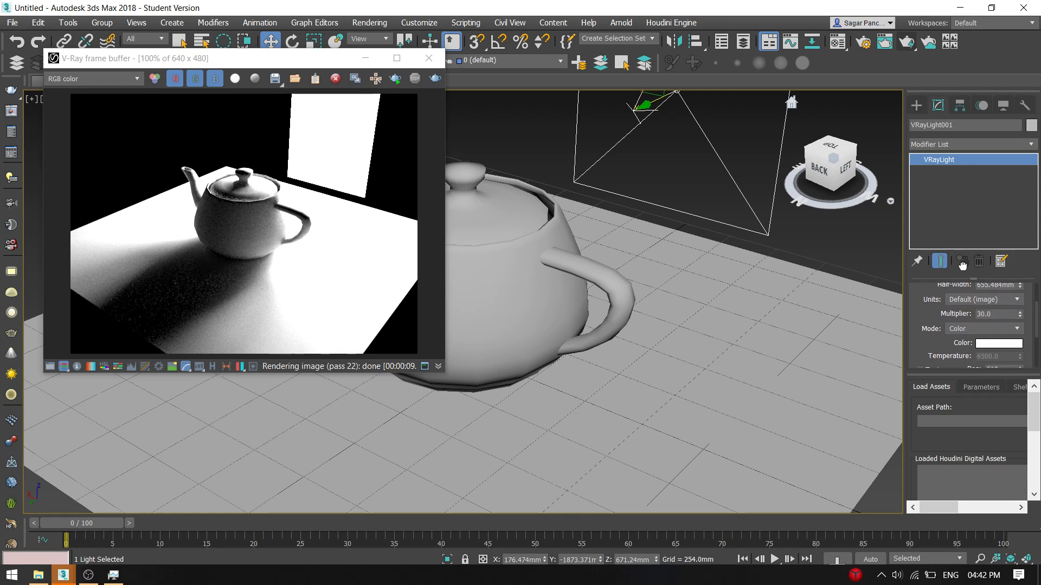
pyautogui.click(981, 314)
pyautogui.write('5')
pyautogui.press('Return')
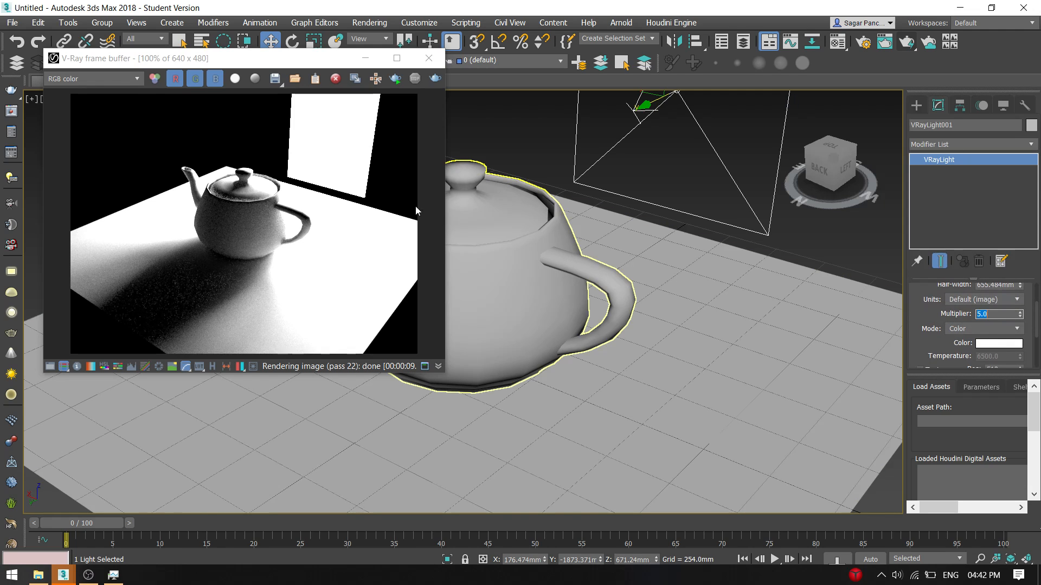
pyautogui.click(434, 82)
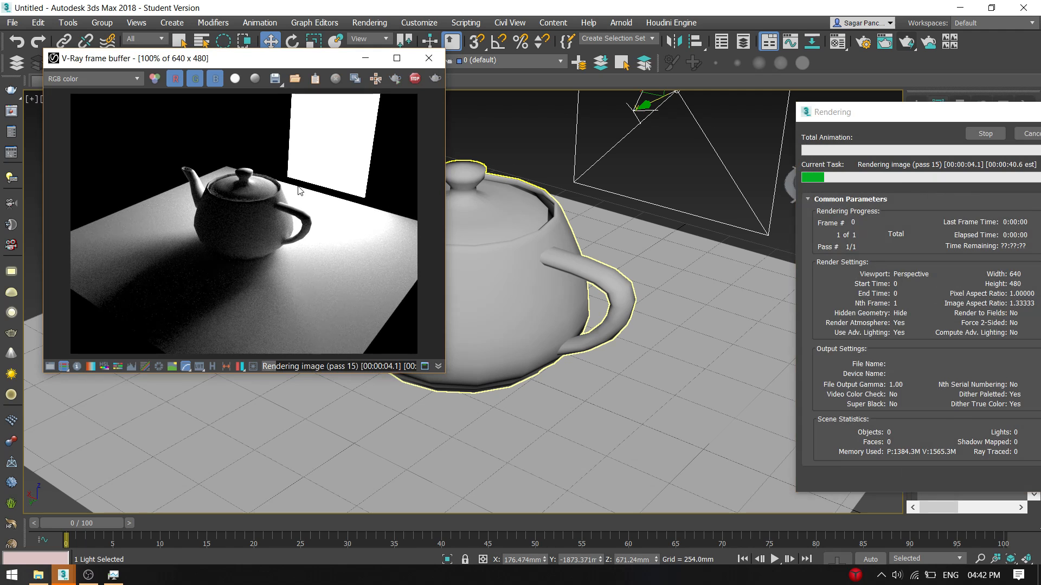
pyautogui.click(414, 81)
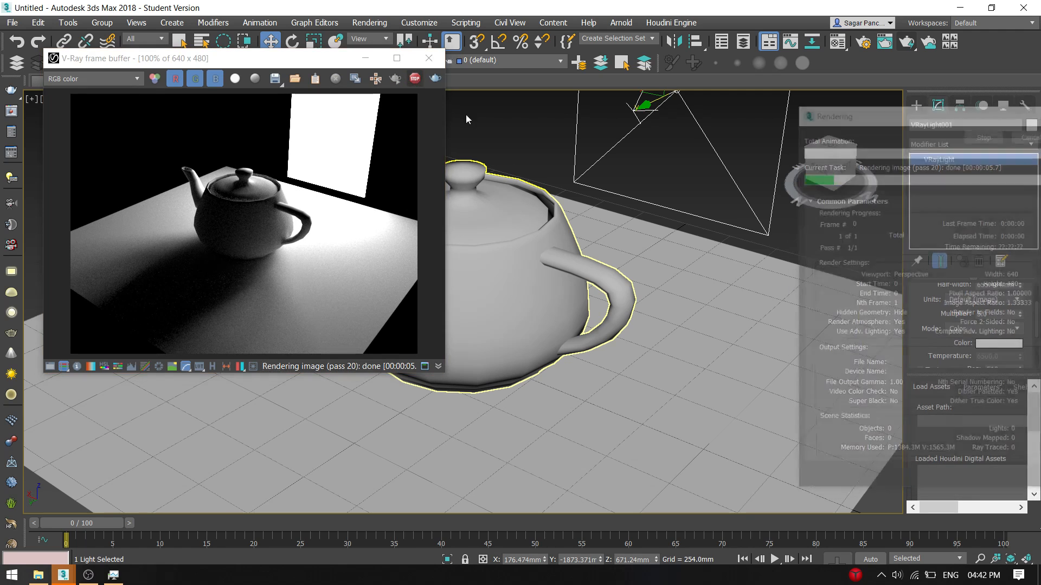
# Raise the light to about Z 1793 mm and Y -1858 mm, and tilt it down towards the teapot.
pyautogui.scroll(-5, 657, 123)
pyautogui.moveTo(658, 123); pyautogui.dragTo(597, 201, button='middle')
pyautogui.click(834, 171)
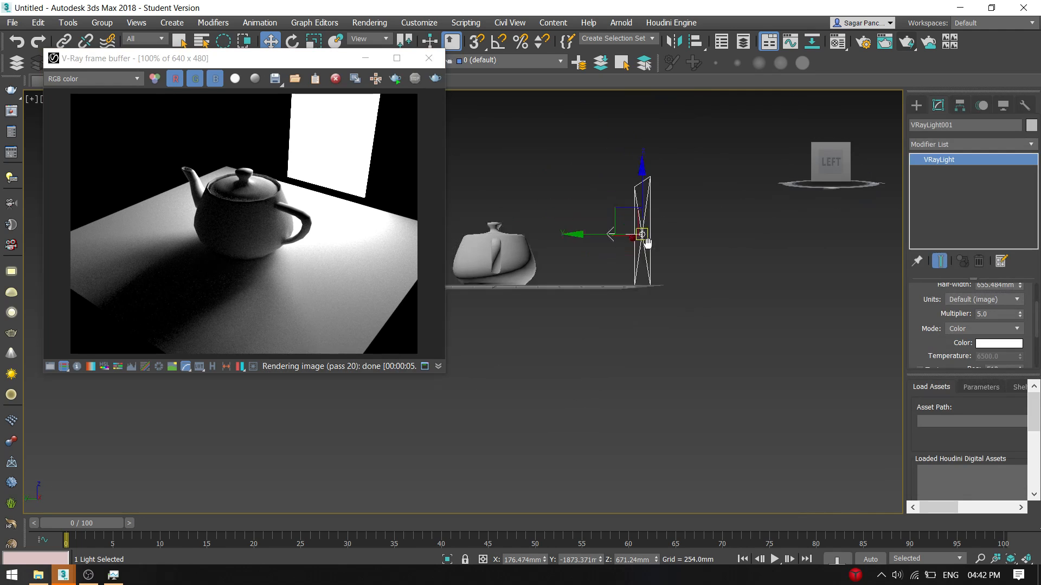
pyautogui.moveTo(684, 302); pyautogui.dragTo(686, 224)
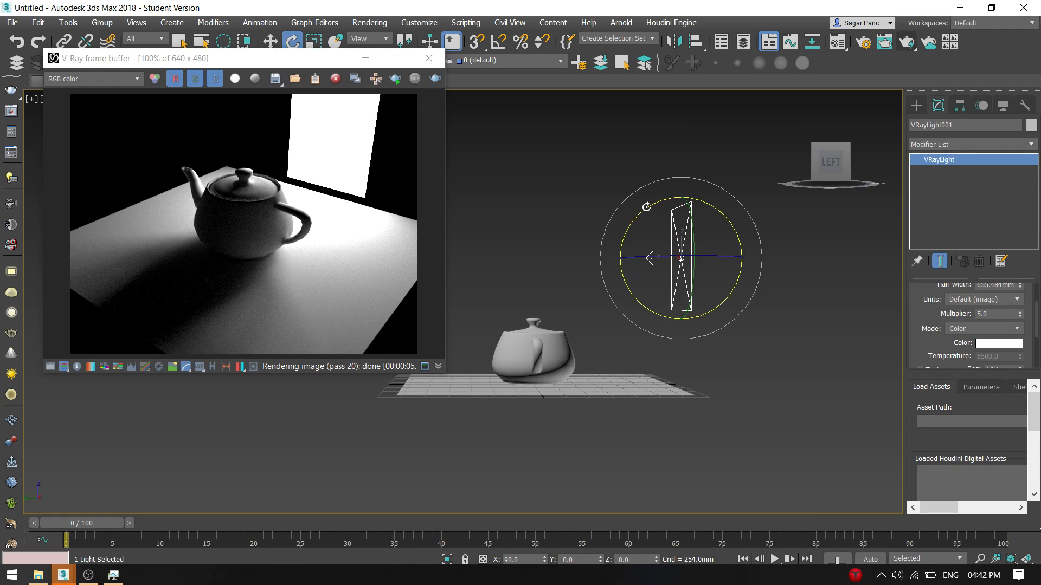
pyautogui.moveTo(642, 204); pyautogui.dragTo(660, 215)
pyautogui.press('w')
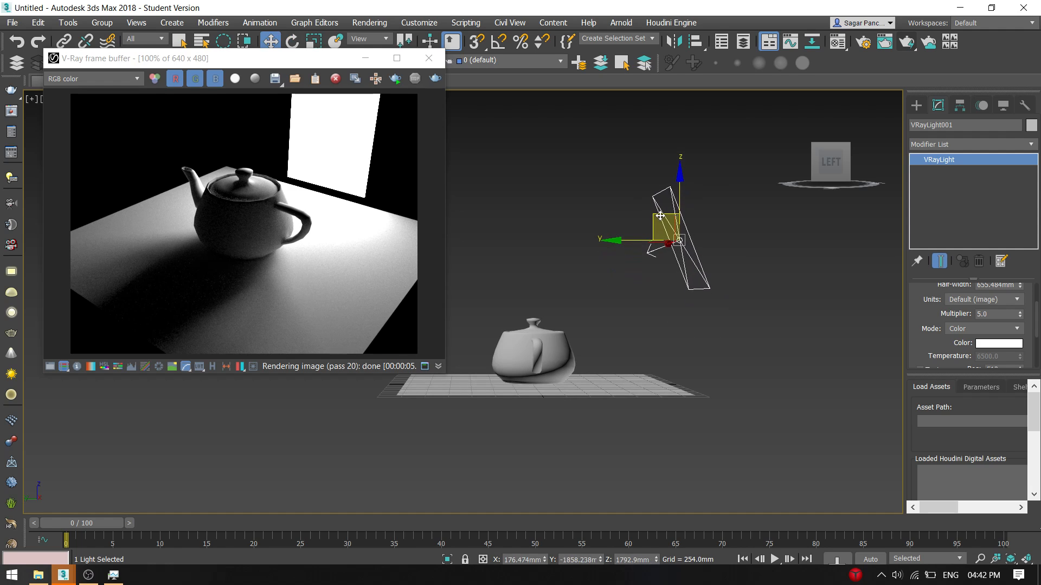
# Frame the teapot in an angled perspective view, run a test render with the raised light, and close the frame buffer.
pyautogui.click(382, 196)
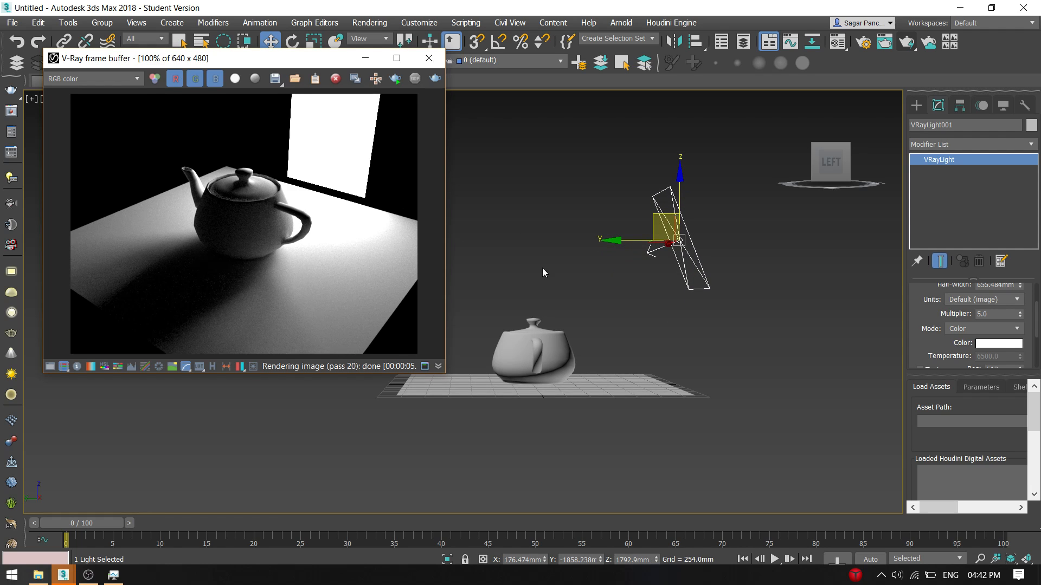
pyautogui.keyDown('alt'); pyautogui.moveTo(542, 268); pyautogui.dragTo(592, 319, button='middle'); pyautogui.keyUp('alt')
pyautogui.scroll(5, 581, 340)
pyautogui.moveTo(493, 322); pyautogui.dragTo(606, 310, button='middle')
pyautogui.scroll(-5, 577, 322)
pyautogui.click(577, 322)
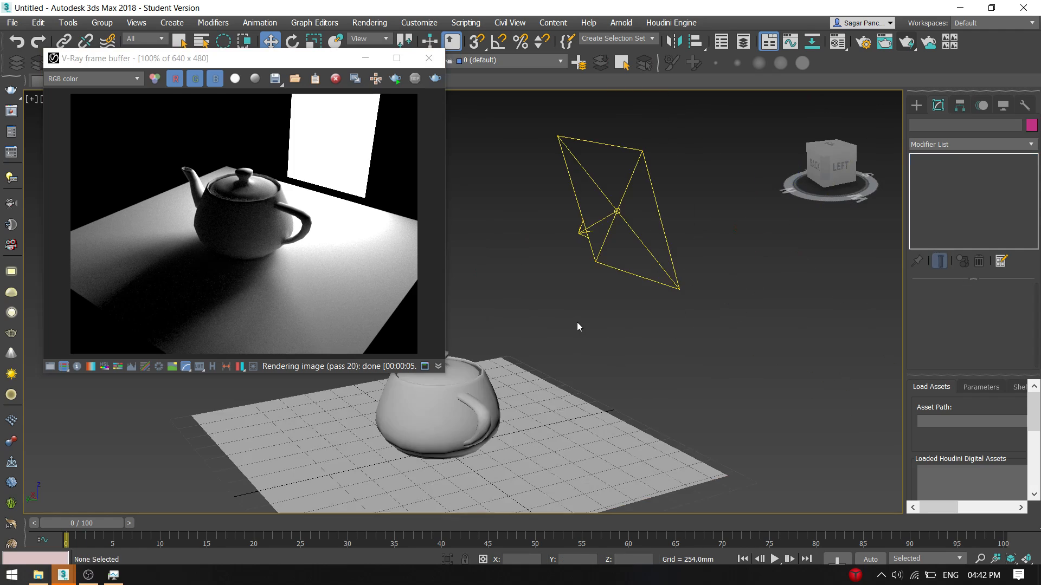
pyautogui.moveTo(499, 384); pyautogui.dragTo(605, 320, button='middle')
pyautogui.scroll(3, 587, 344)
pyautogui.scroll(3, 604, 320)
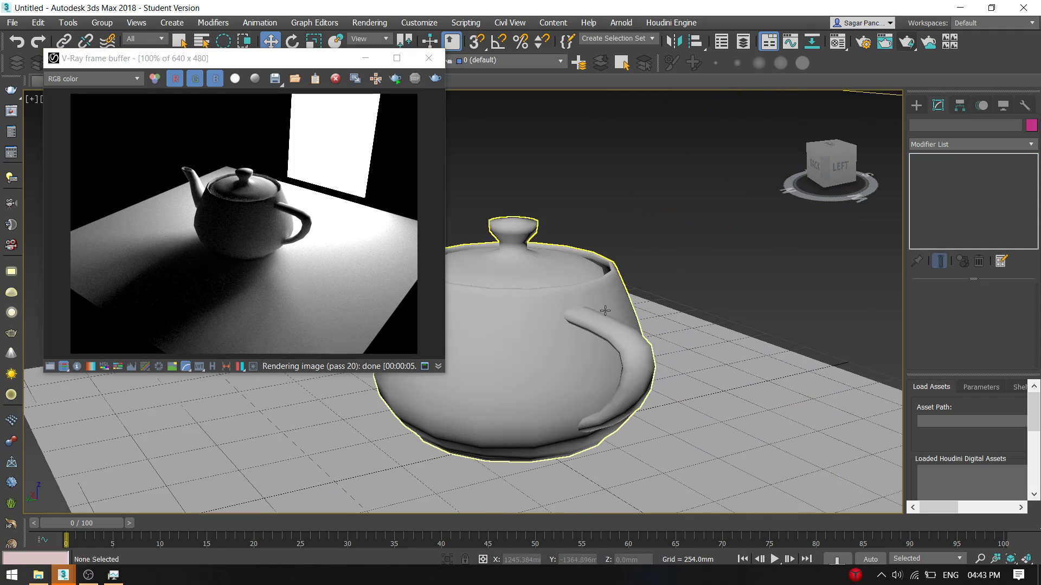
pyautogui.click(435, 79)
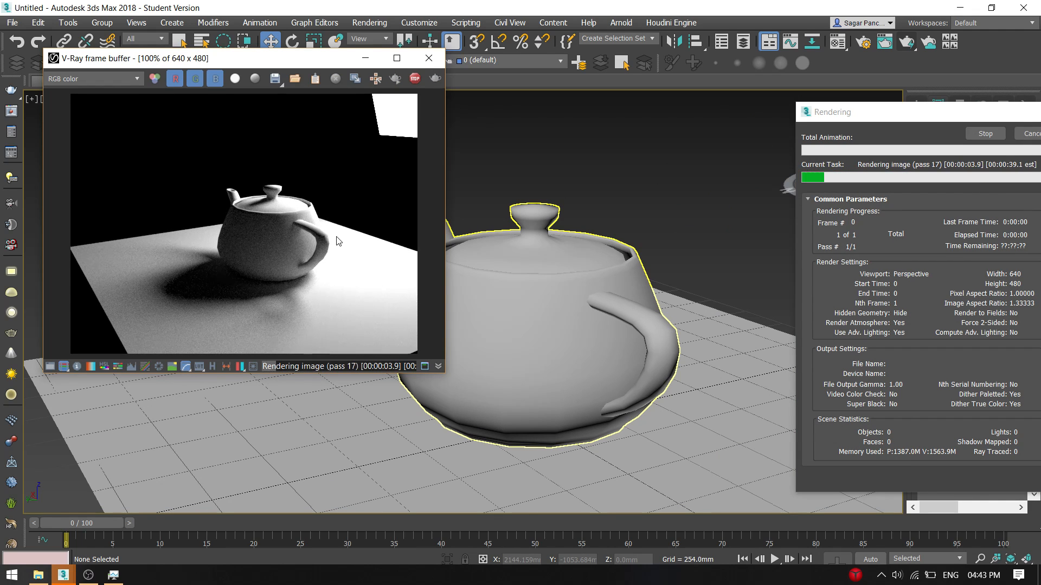
pyautogui.click(415, 79)
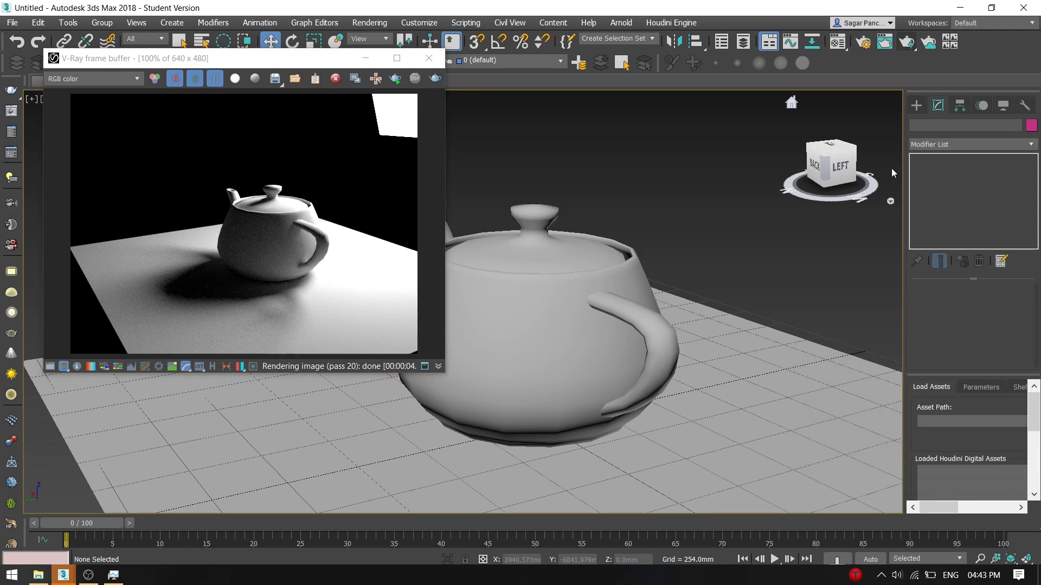
pyautogui.click(916, 105)
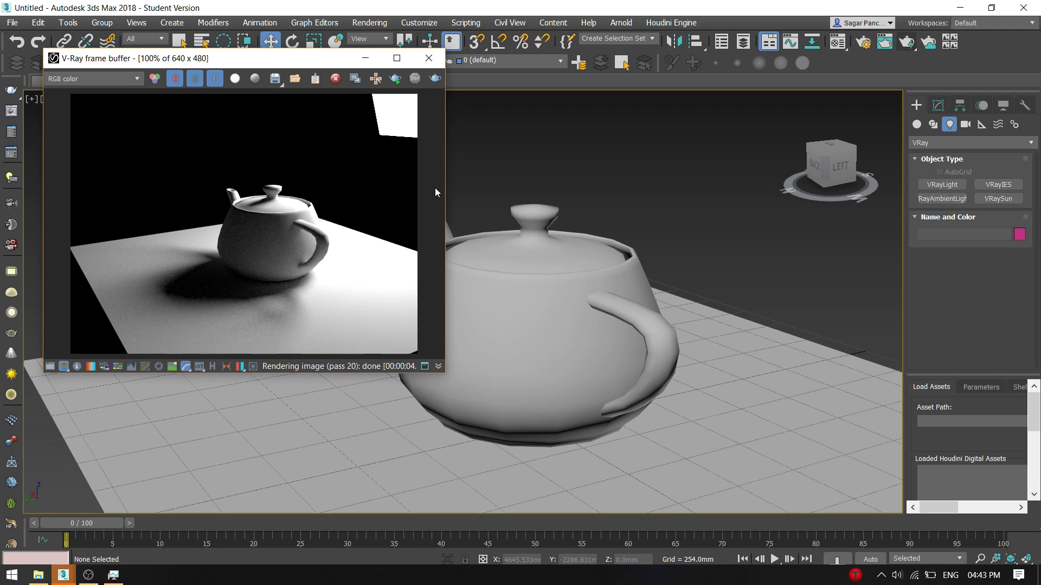
pyautogui.click(428, 58)
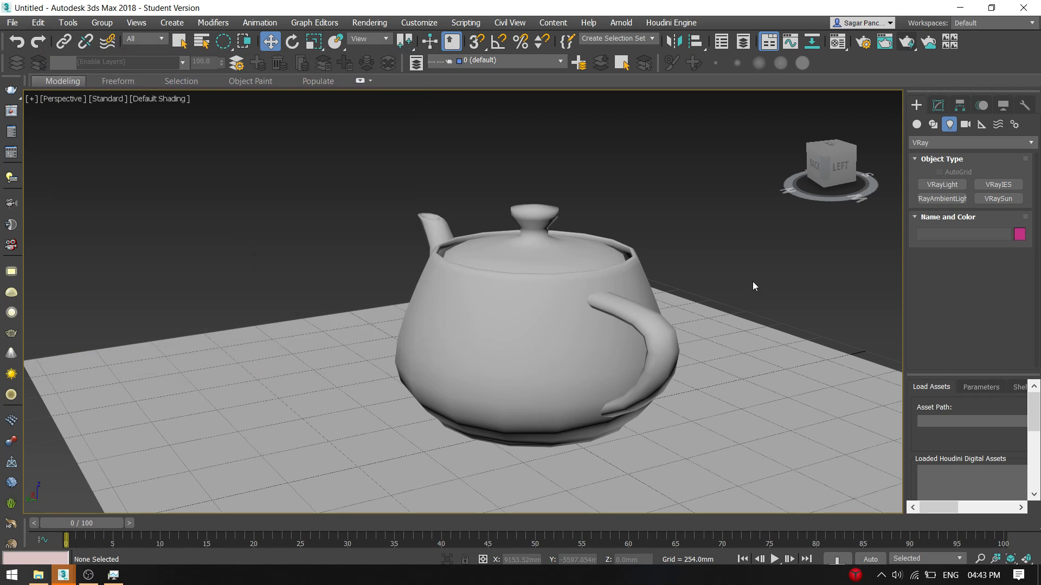
# Delete the teapot, the plane and the V-Ray light to empty the scene, and reset the view framing.
pyautogui.moveTo(390, 426); pyautogui.dragTo(404, 412)
pyautogui.press('Delete')
pyautogui.scroll(-7, 676, 277)
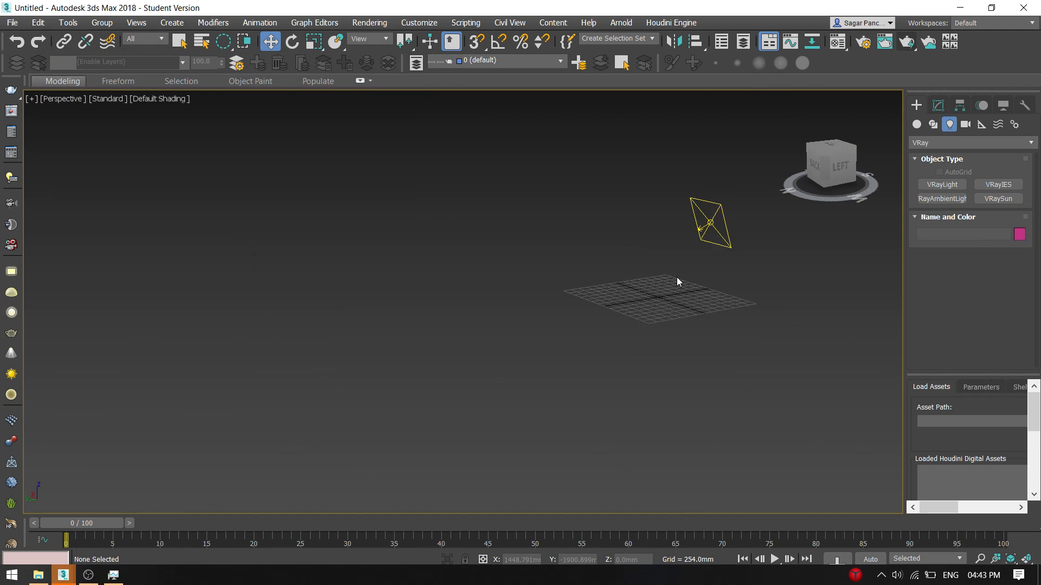
pyautogui.press('z')
pyautogui.click(501, 311)
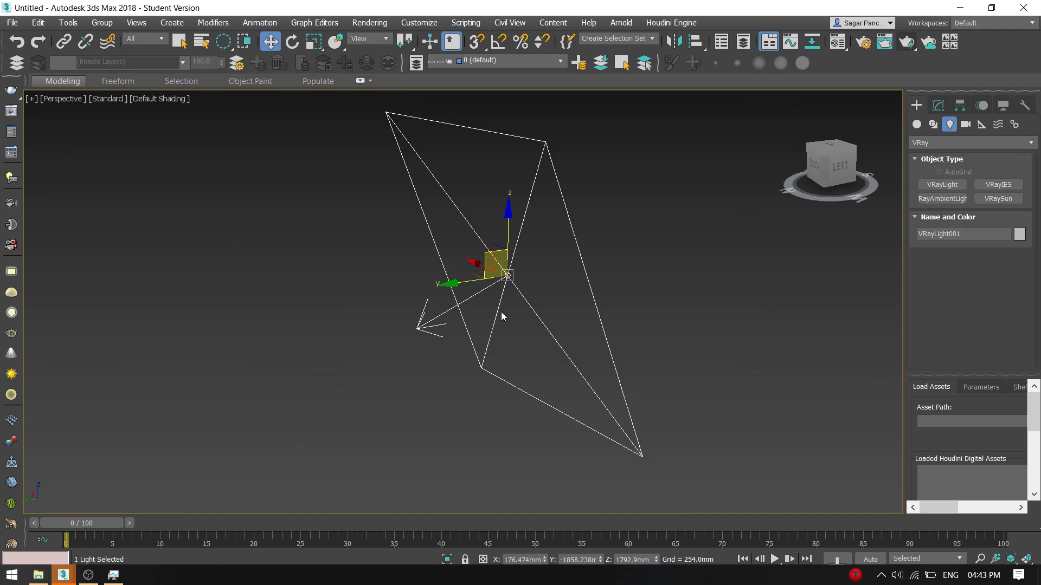
pyautogui.press('Delete')
pyautogui.press('q')
pyautogui.press('z')
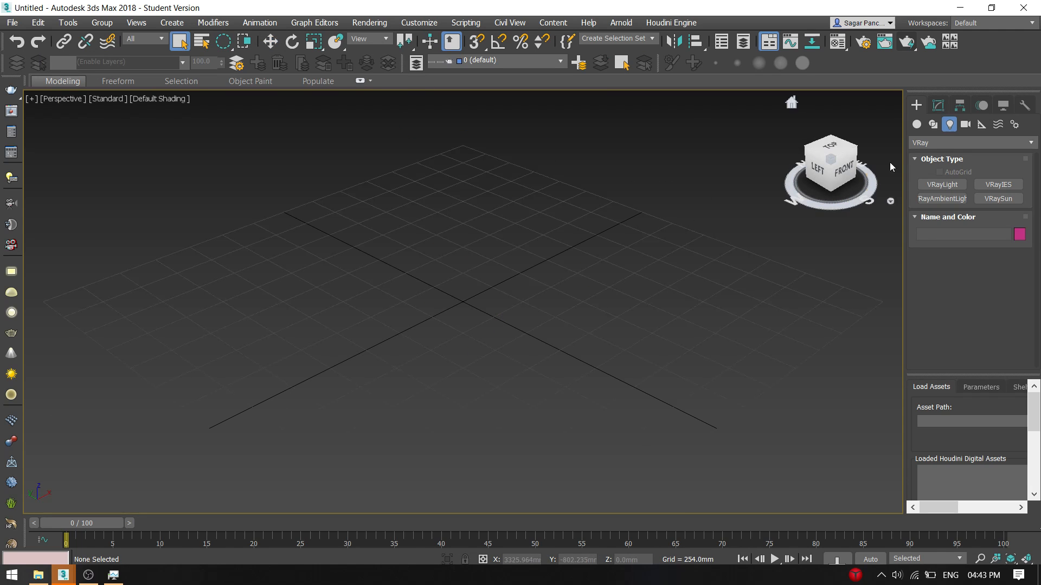
# Create a rectangular plane about 2362 mm long and 3595 mm wide across the grid in the perspective view.
pyautogui.click(917, 124)
pyautogui.click(999, 241)
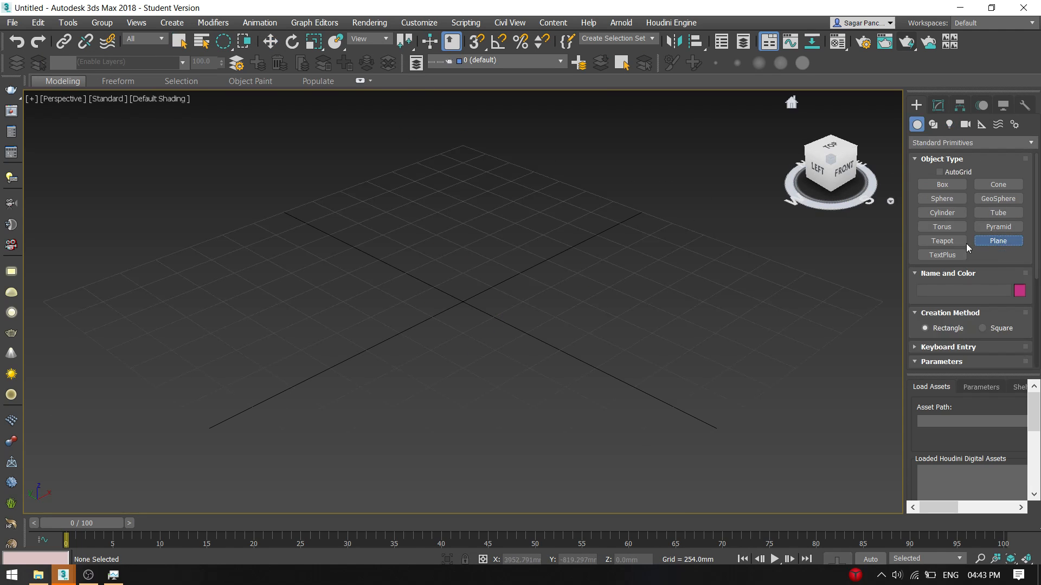
pyautogui.moveTo(110, 359); pyautogui.dragTo(832, 282)
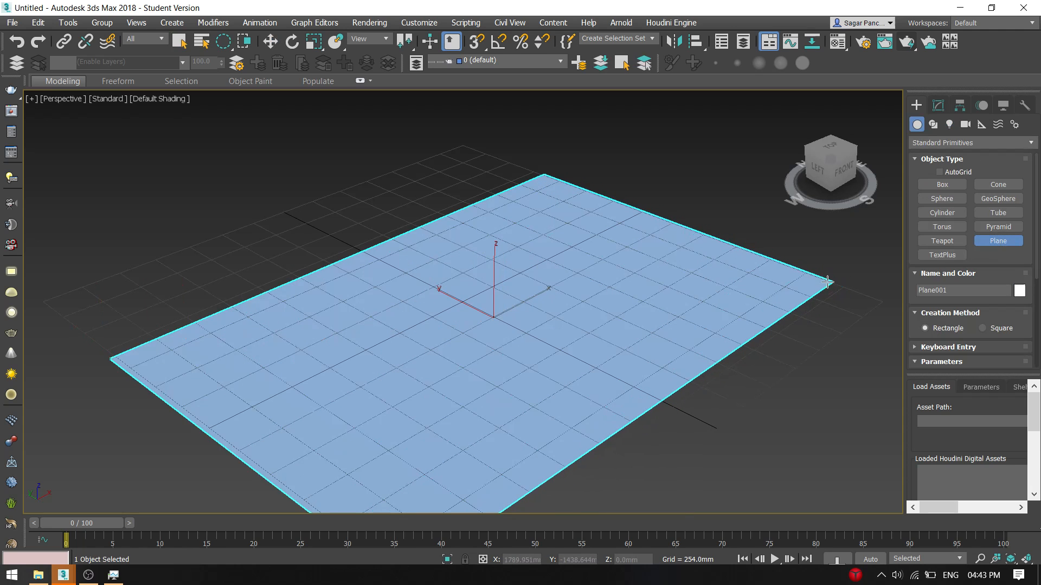
pyautogui.rightClick(750, 252)
# Open the plane's modify parameters and close the Houdini Engine panel that crowds them.
pyautogui.click(938, 106)
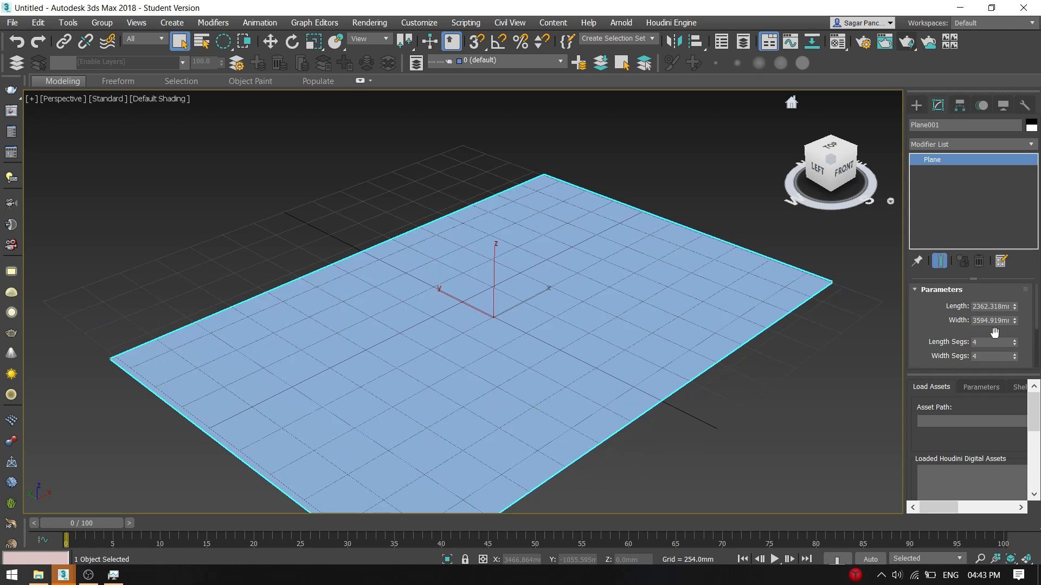
pyautogui.moveTo(944, 372); pyautogui.dragTo(754, 351)
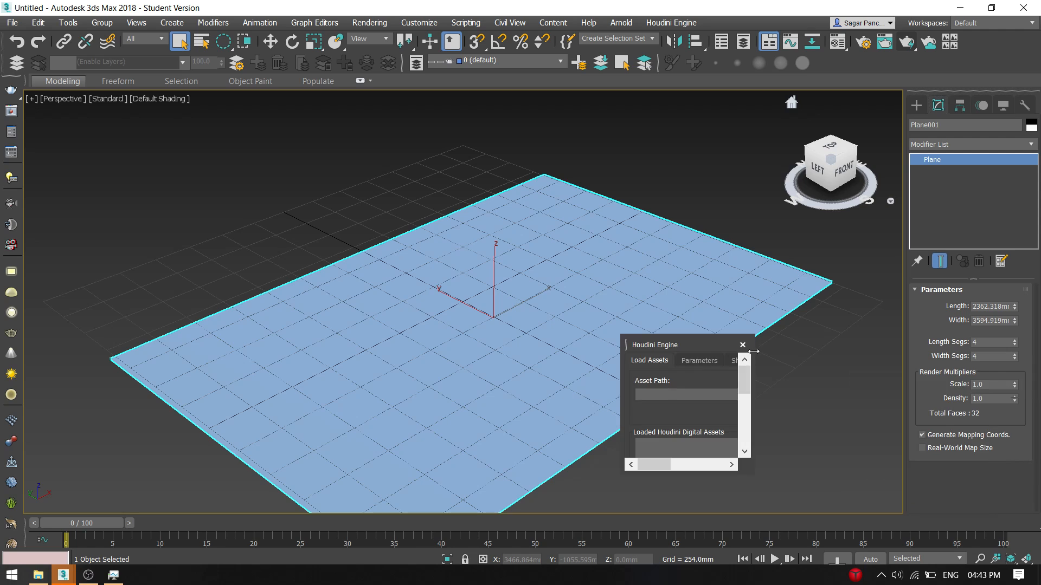
pyautogui.click(742, 346)
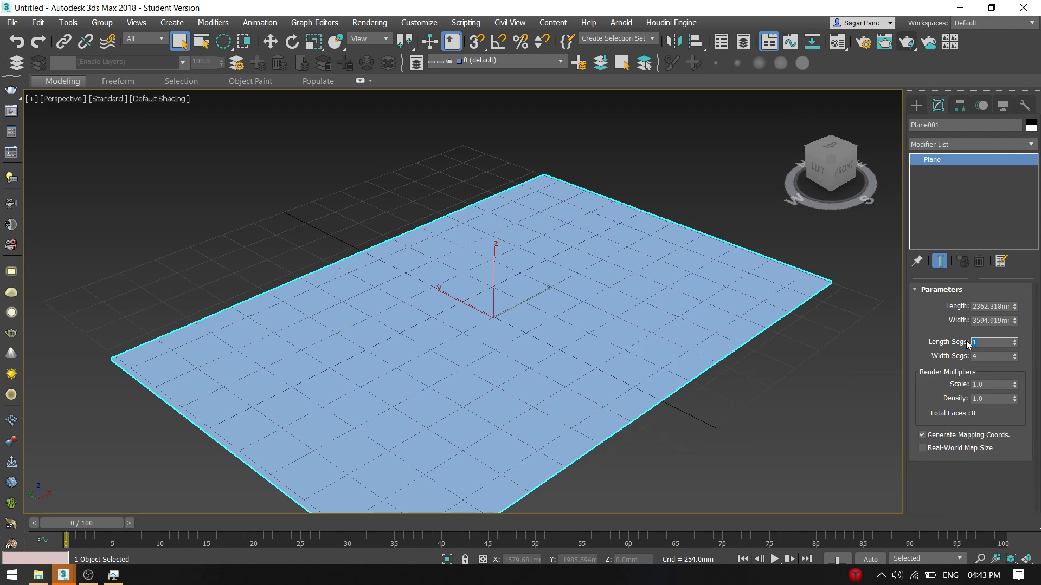
# Show edged faces in the perspective view and set the plane's length and width segments to 1.
pyautogui.moveTo(555, 307); pyautogui.dragTo(546, 293, button='middle')
pyautogui.press('F4')
pyautogui.rightClick(546, 293)
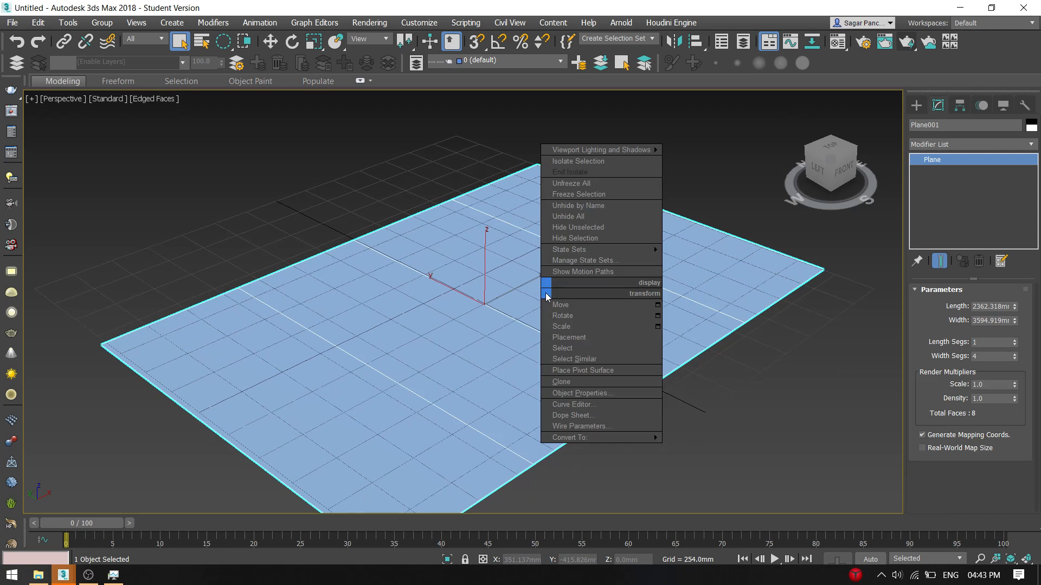
pyautogui.click(463, 292)
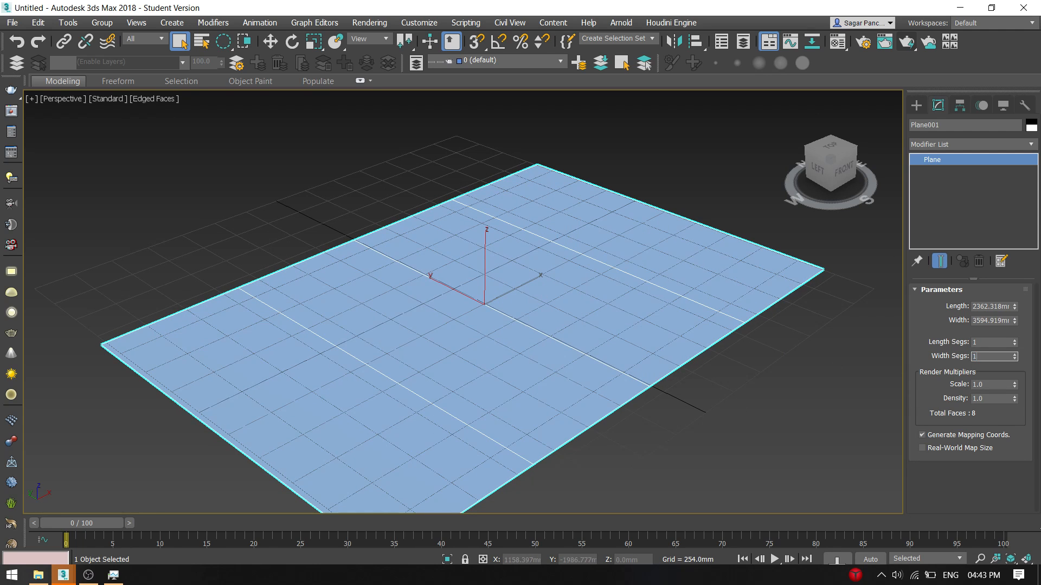
pyautogui.press('Return')
# Add an Edit Poly modifier to the plane.
pyautogui.click(960, 142)
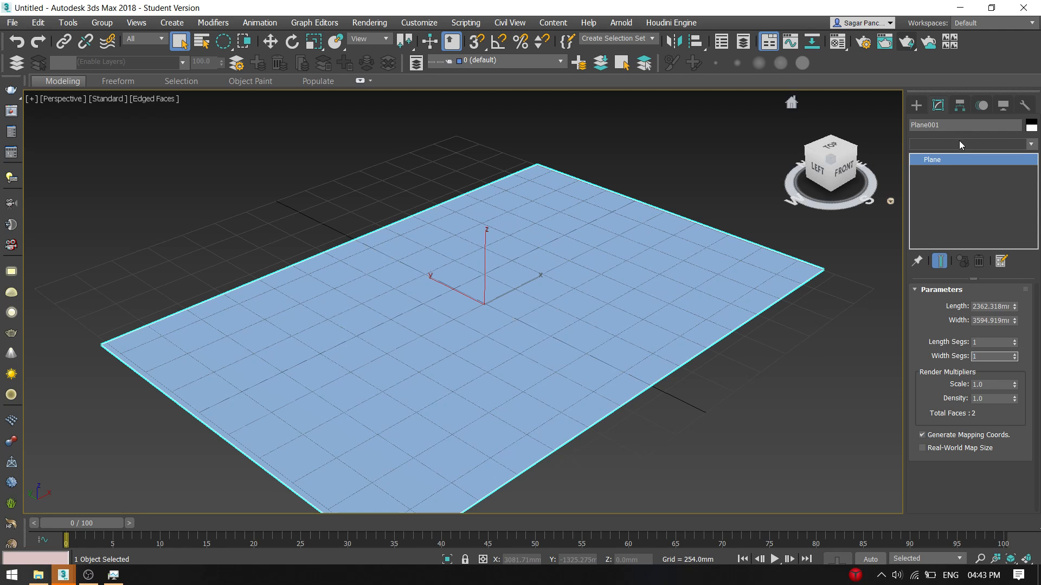
pyautogui.press('e')
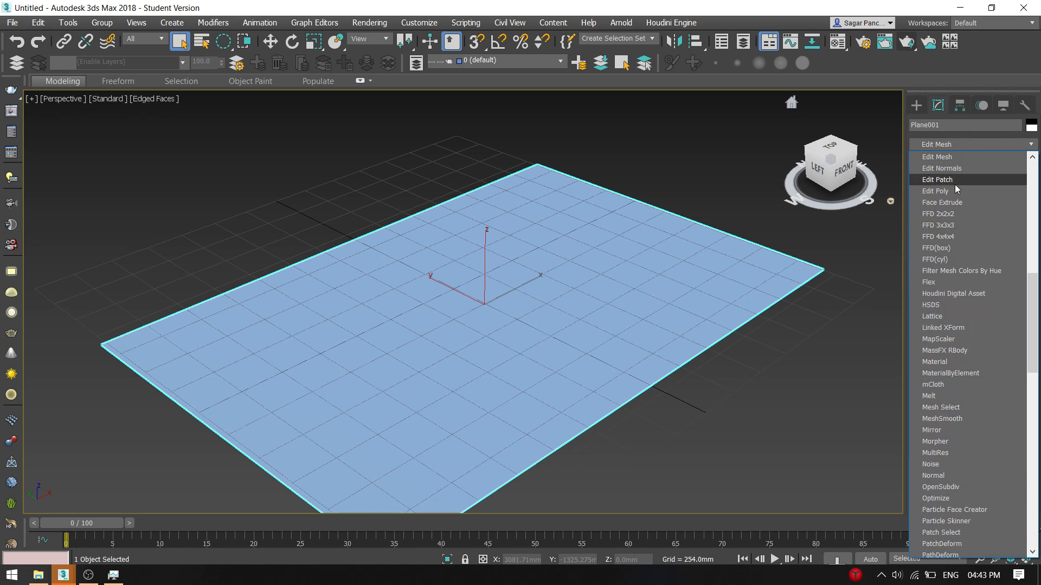
pyautogui.click(957, 190)
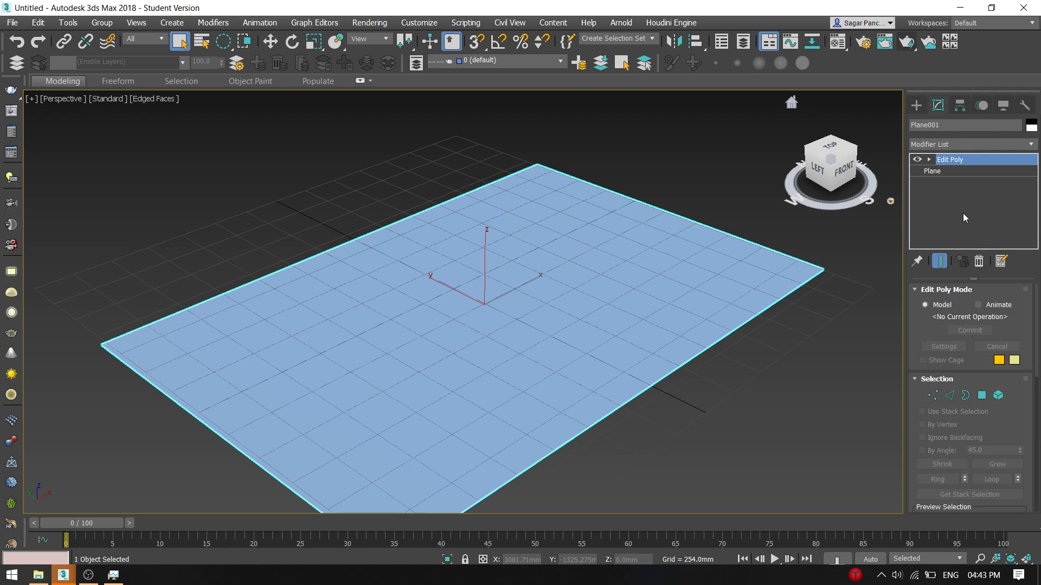
# In edge mode, extend the plane's long back edge straight up to form a vertical backdrop wall.
pyautogui.click(949, 396)
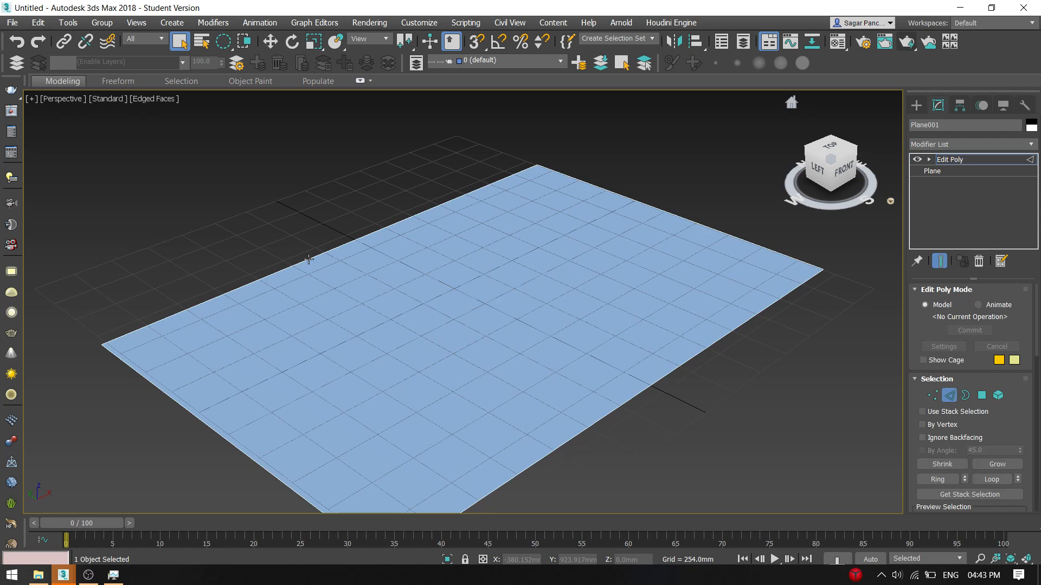
pyautogui.click(321, 260)
pyautogui.scroll(-4, 320, 260)
pyautogui.moveTo(320, 260); pyautogui.dragTo(336, 259, button='middle')
pyautogui.click(1036, 439)
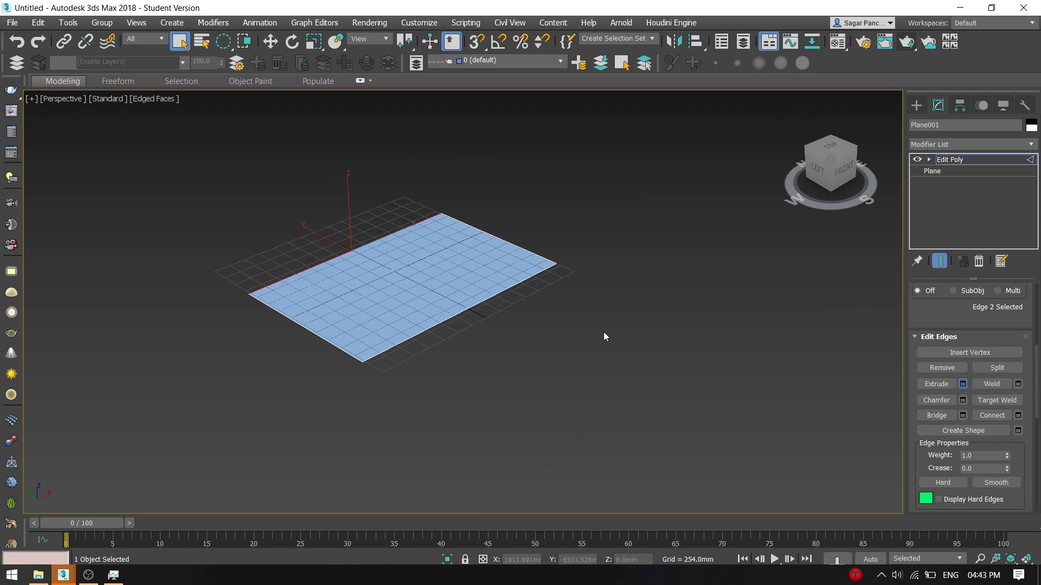
pyautogui.moveTo(473, 309); pyautogui.dragTo(488, 397)
pyautogui.click(470, 348)
pyautogui.moveTo(467, 345); pyautogui.dragTo(554, 420, button='middle')
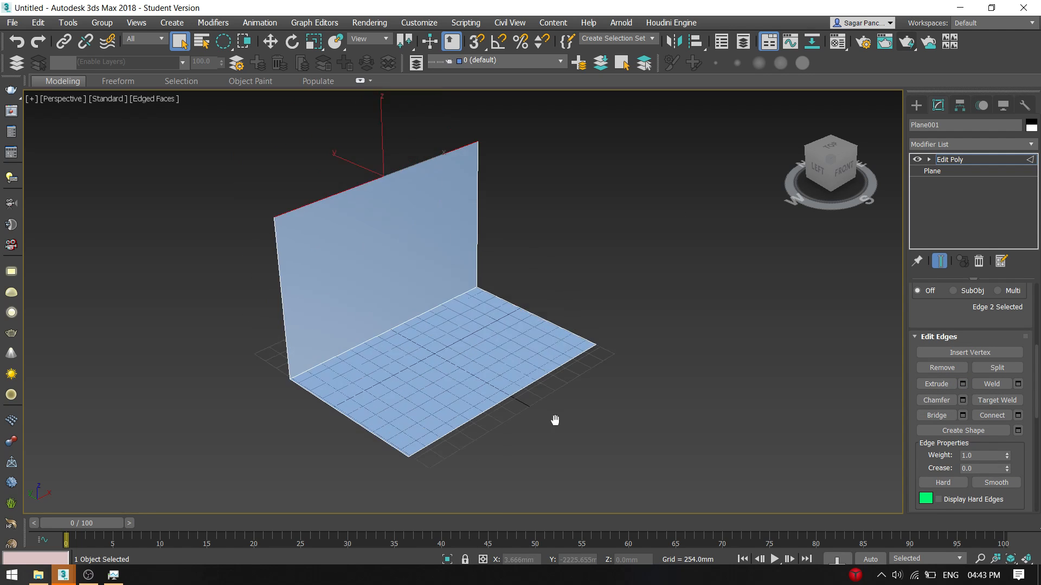
# Chamfer the edge between floor and wall by about 337 mm with 10 segments, and deselect the backdrop.
pyautogui.click(377, 337)
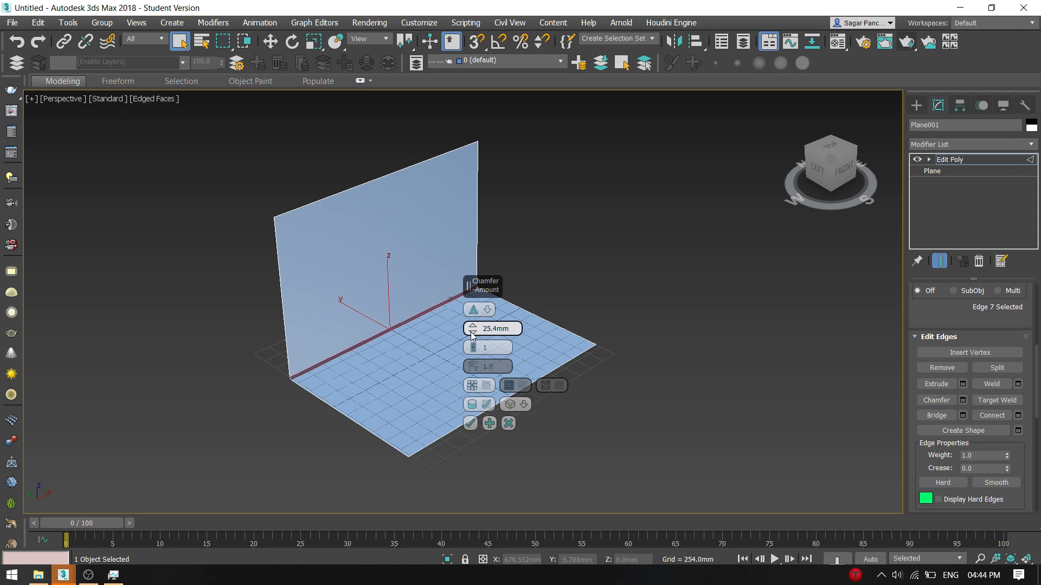
pyautogui.moveTo(472, 335)
pyautogui.mouseDown()
pyautogui.moveTo(469, 279)
pyautogui.moveTo(473, 324)
pyautogui.mouseUp()
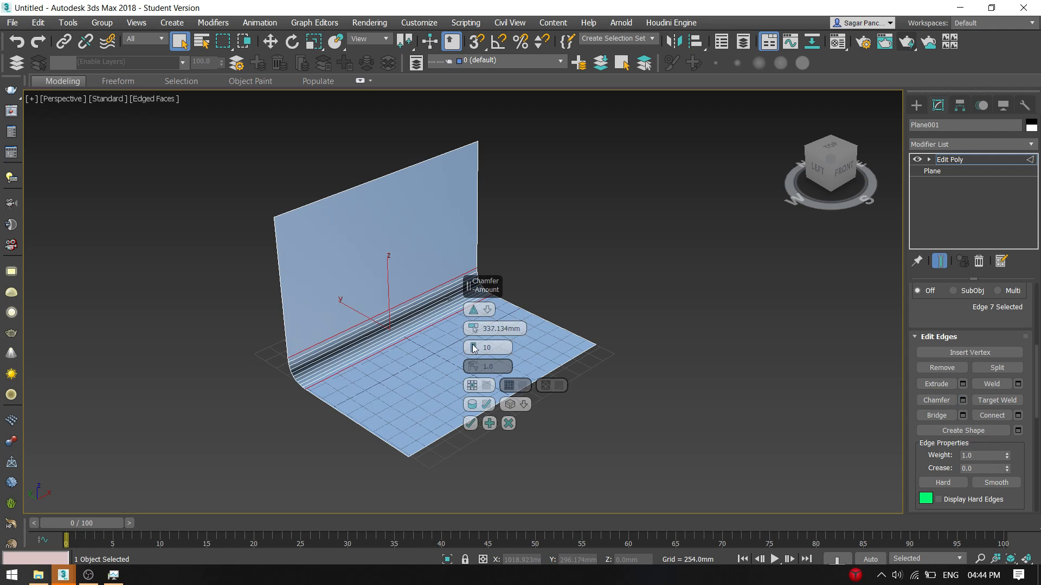
pyautogui.click(470, 423)
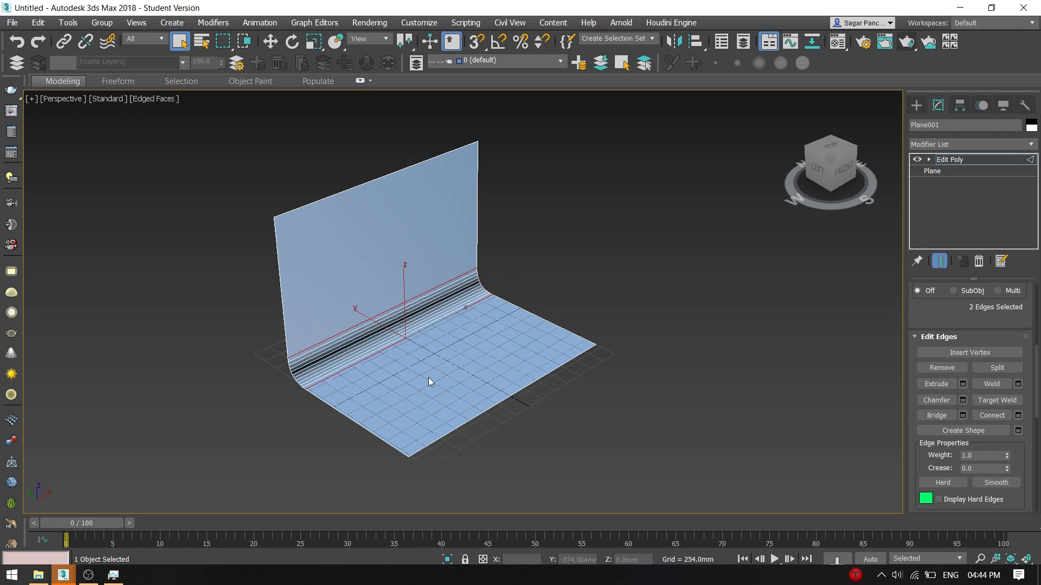
pyautogui.keyDown('alt'); pyautogui.moveTo(430, 378); pyautogui.dragTo(450, 348, button='middle'); pyautogui.keyUp('alt')
pyautogui.scroll(5, 450, 349)
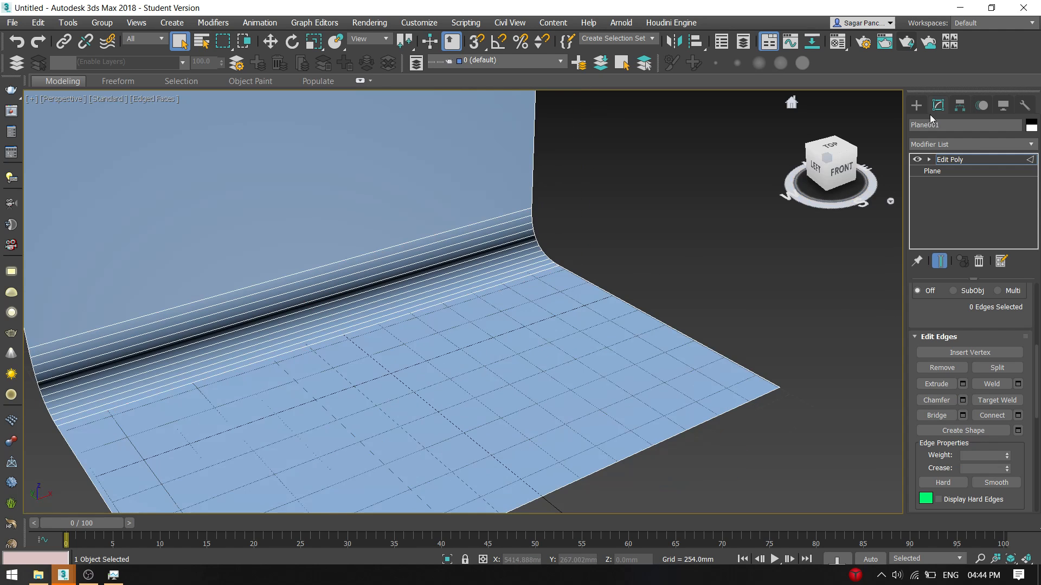
pyautogui.click(916, 106)
pyautogui.scroll(-4, 604, 279)
pyautogui.scroll(1, 640, 296)
pyautogui.click(639, 295)
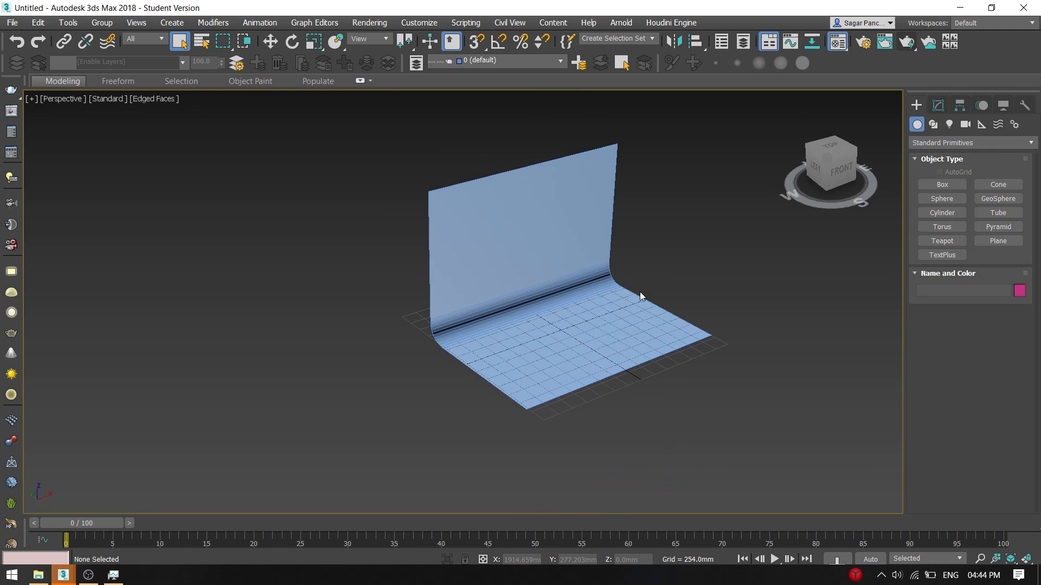
# Apply the 01 - Default VRayMtl material to the backdrop, lighten its diffuse color to near white, and close the Material Editor.
pyautogui.press('m')
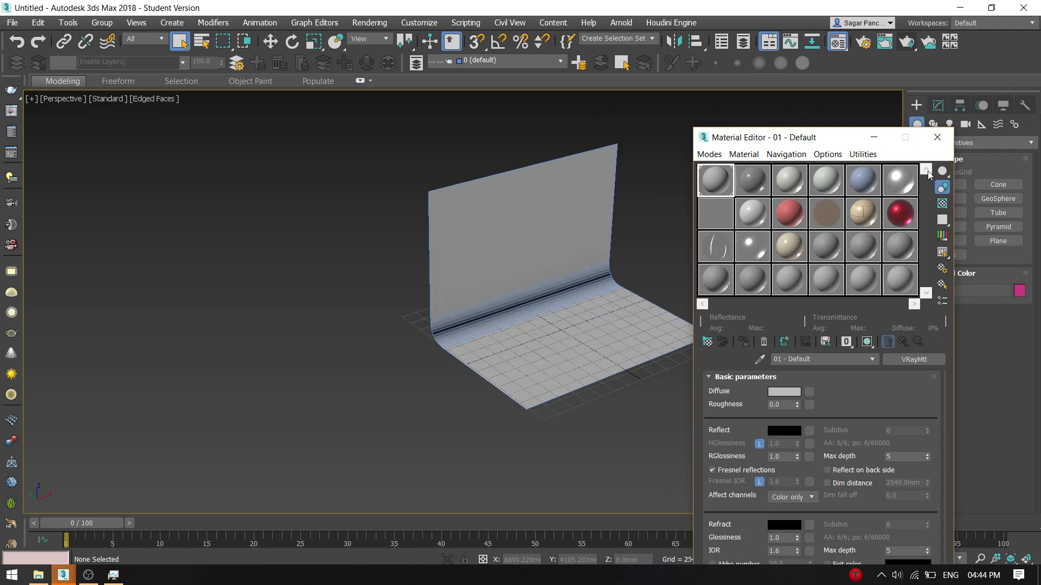
pyautogui.doubleClick(720, 181)
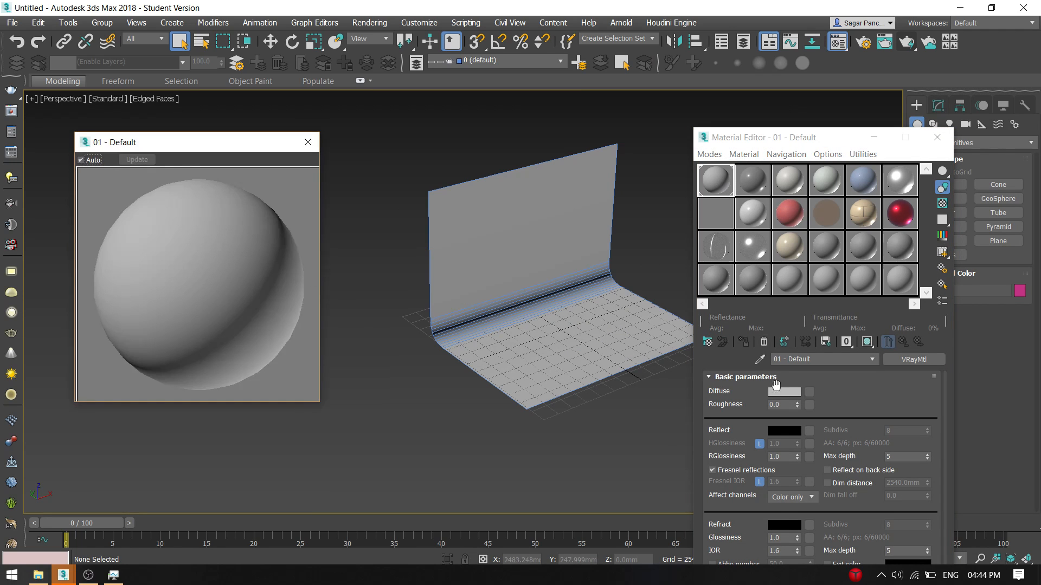
pyautogui.click(774, 393)
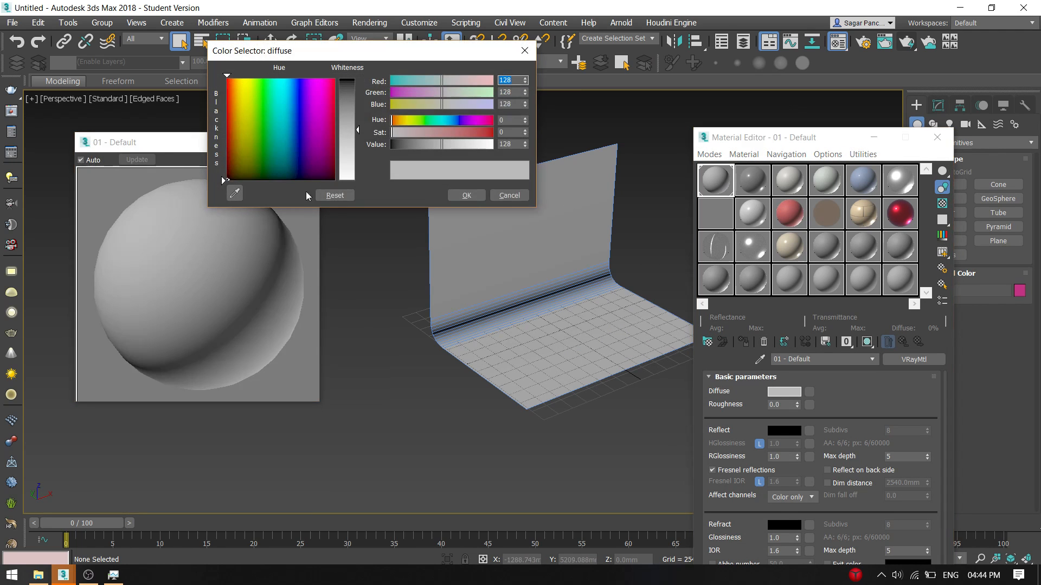
pyautogui.moveTo(442, 145); pyautogui.dragTo(481, 145)
pyautogui.click(457, 196)
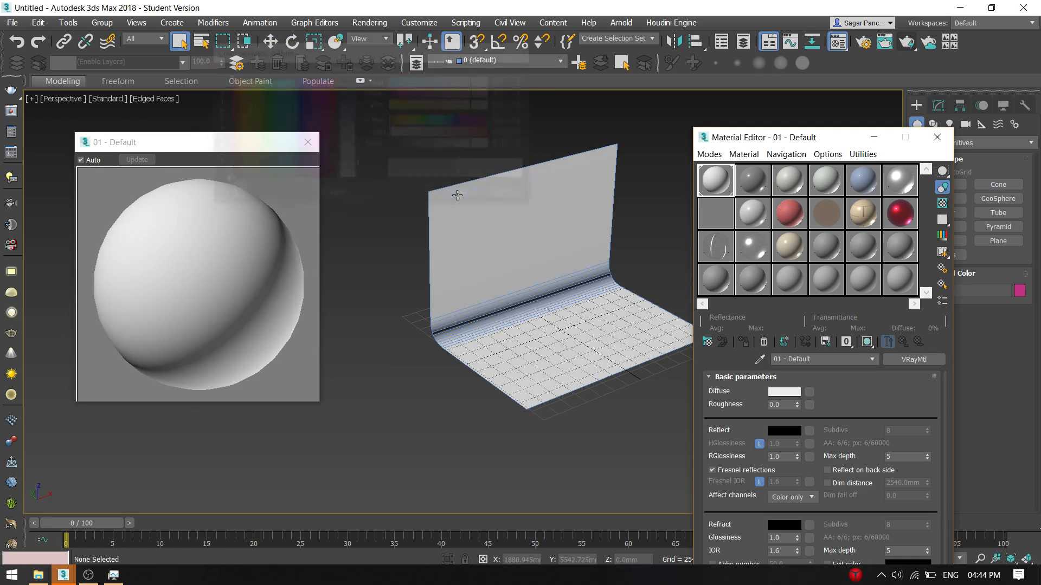
pyautogui.click(308, 142)
pyautogui.click(937, 138)
# Create a Plane-type VRayLight in the Left view spanning the backdrop's profile, with half-length and half-width of about 1179 mm.
pyautogui.click(562, 224)
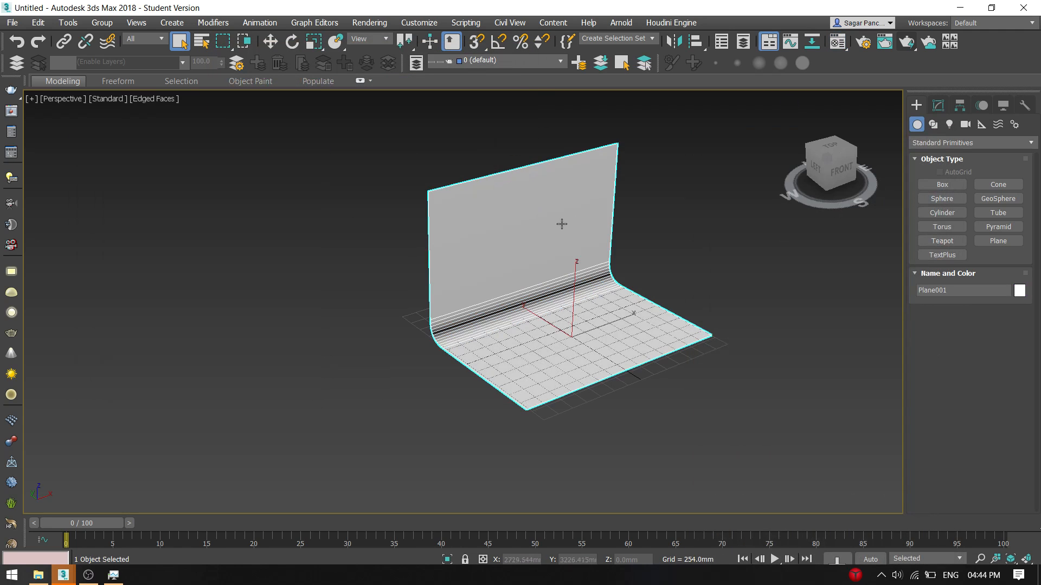
pyautogui.hotkey('alt', 'w')
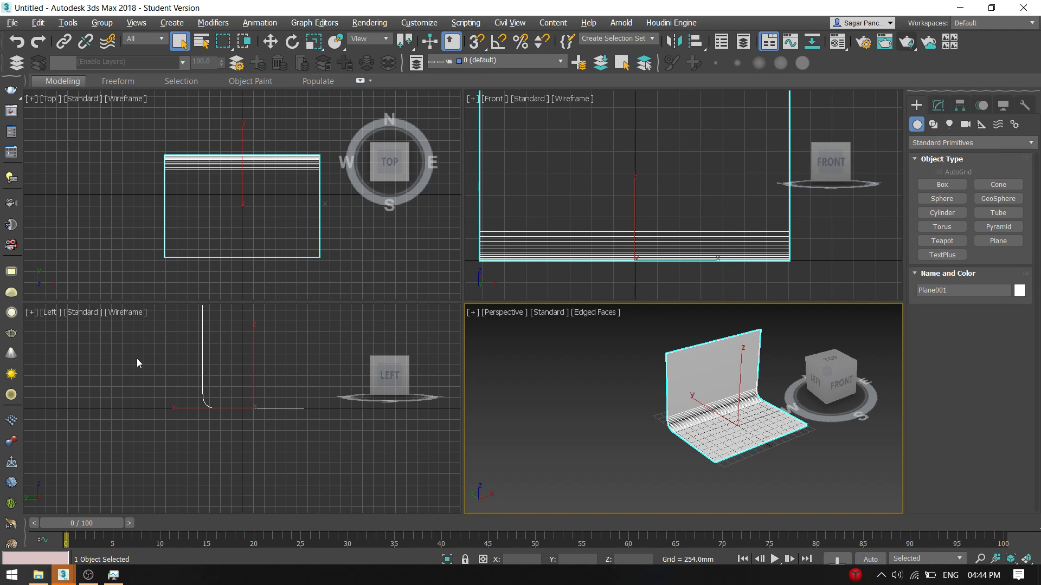
pyautogui.moveTo(137, 359); pyautogui.dragTo(122, 391, button='middle')
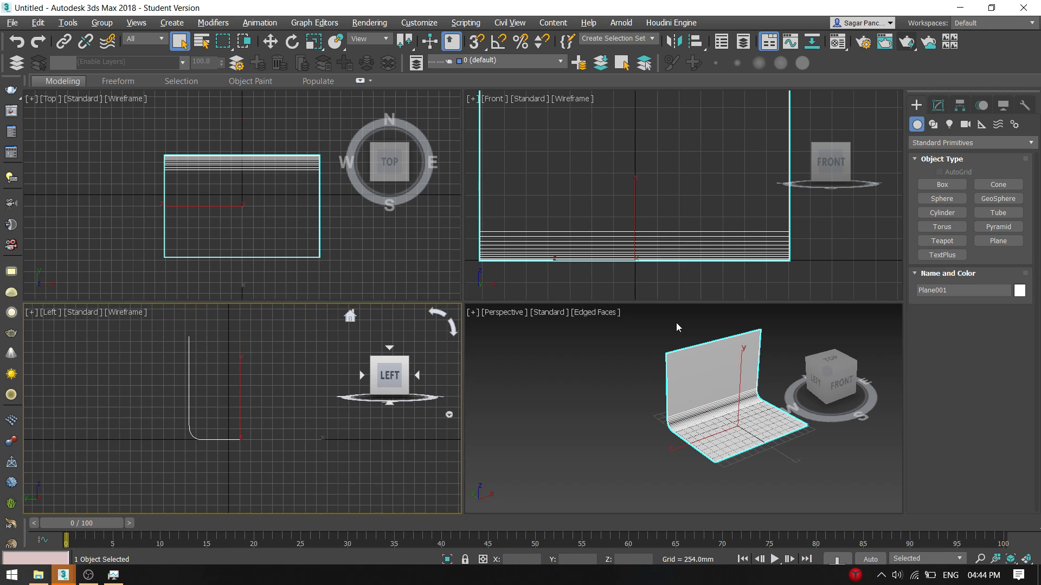
pyautogui.click(79, 392)
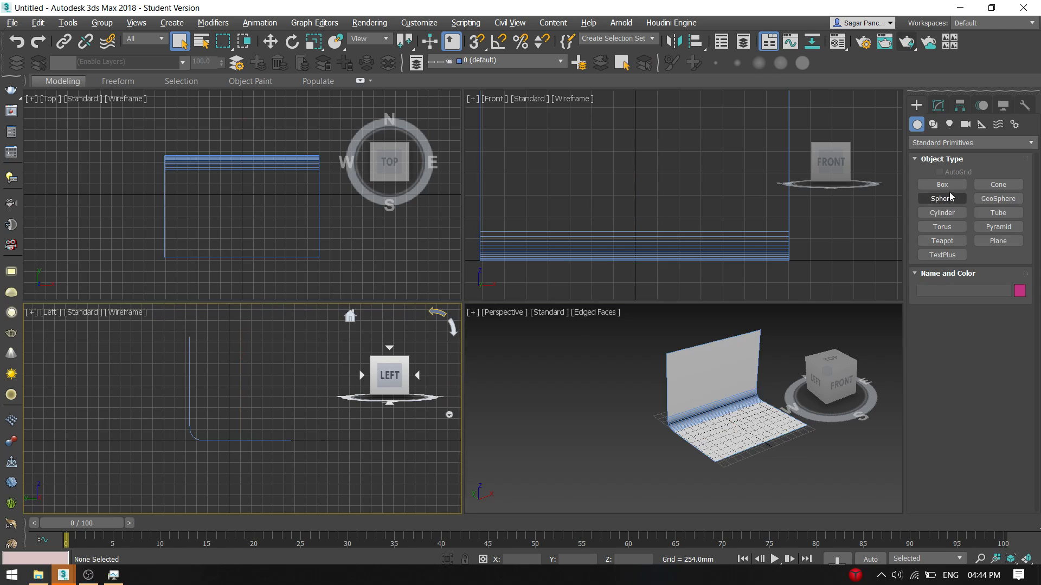
pyautogui.click(949, 124)
pyautogui.click(972, 143)
pyautogui.click(954, 187)
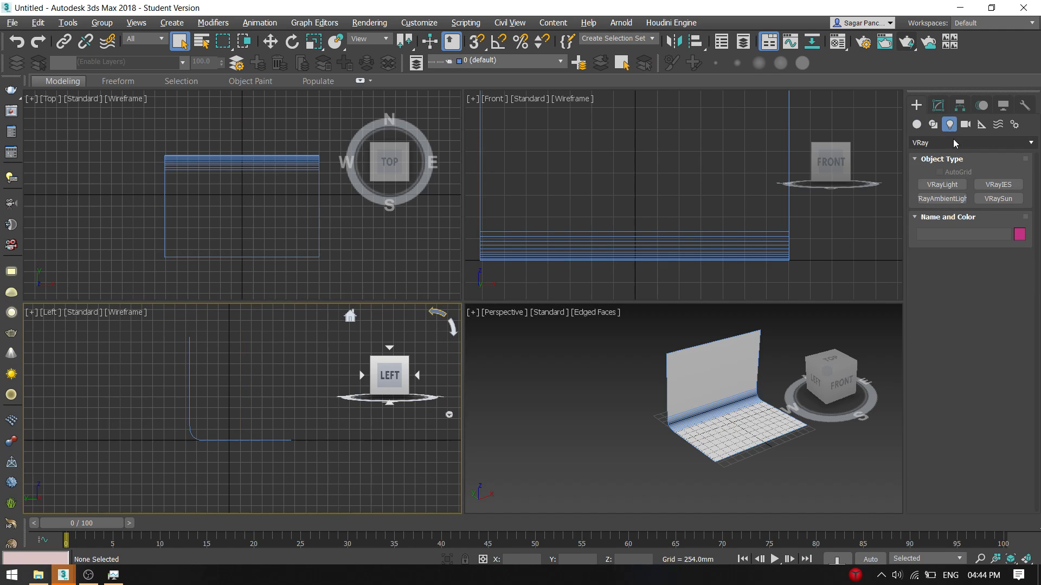
pyautogui.click(955, 186)
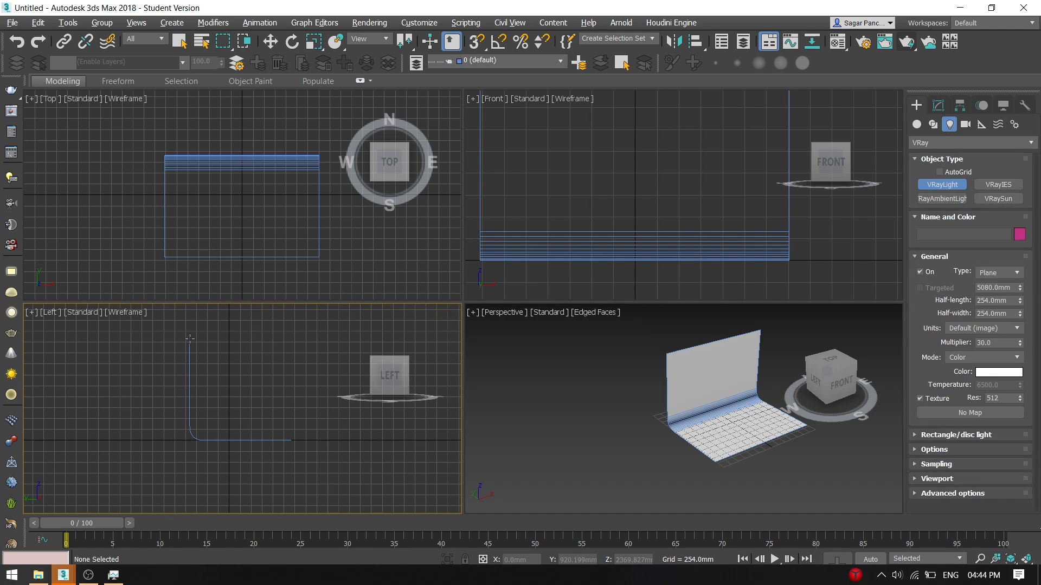
pyautogui.moveTo(190, 339); pyautogui.dragTo(291, 441)
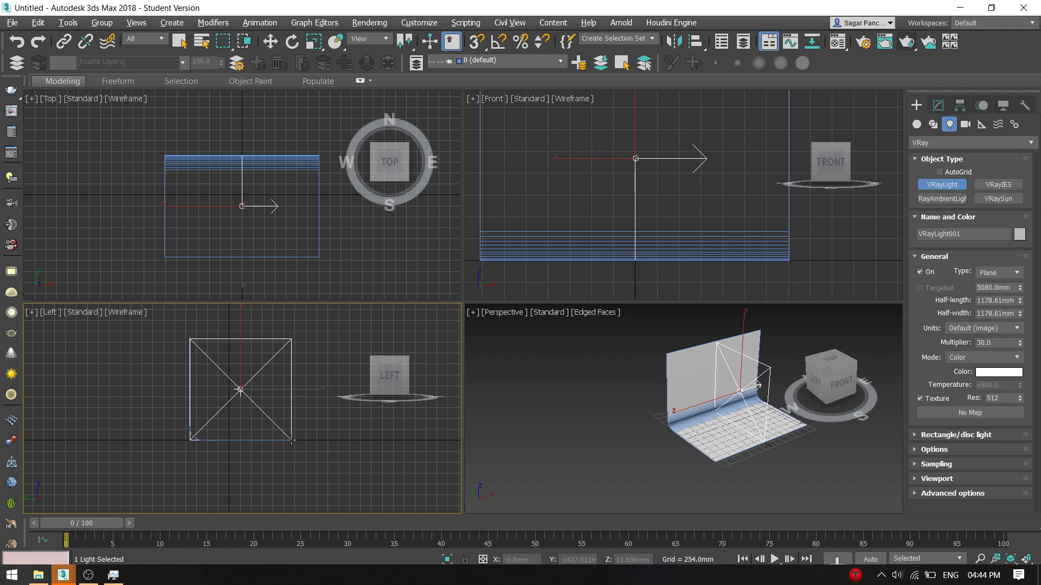
pyautogui.rightClick(292, 439)
# Move the V-Ray light along X to the backdrop's left edge, at about X -1828 mm.
pyautogui.moveTo(263, 207); pyautogui.dragTo(272, 209, button='middle')
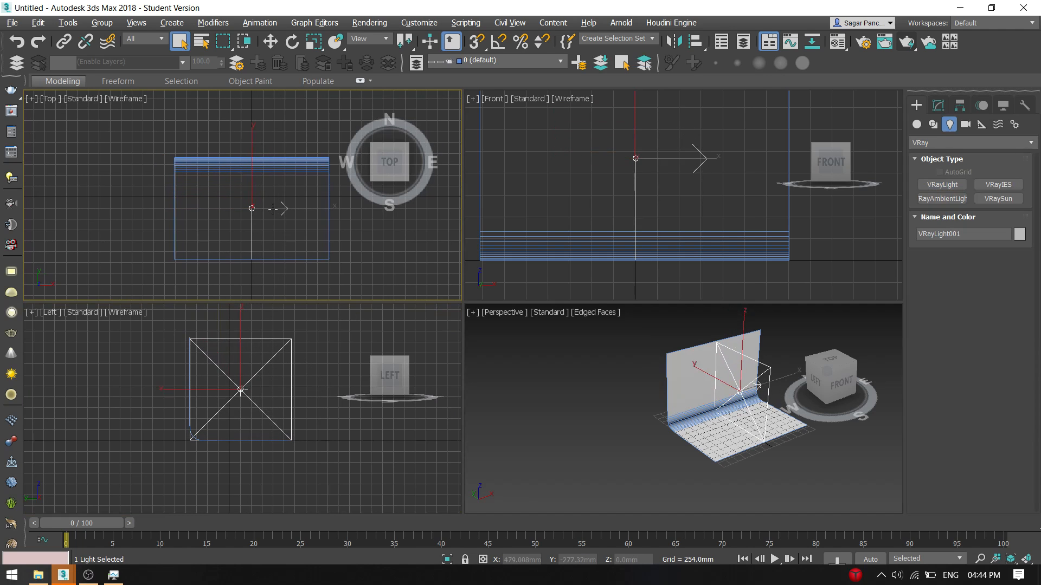
pyautogui.press('w')
pyautogui.moveTo(292, 212); pyautogui.dragTo(215, 214)
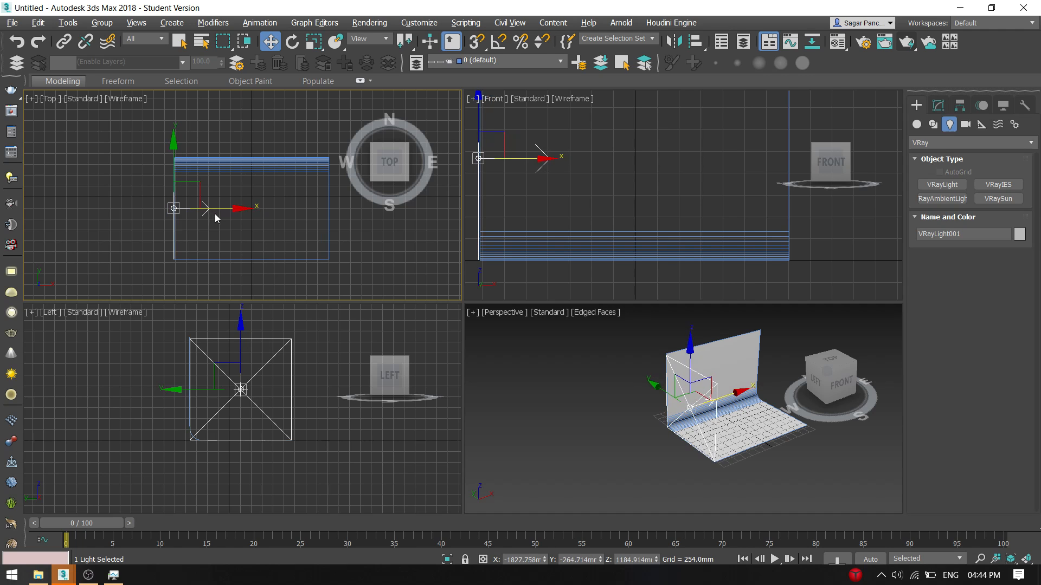
# Clone the light along X as an independent copy near the backdrop's opposite side, at about X 1238 mm.
pyautogui.moveTo(220, 208); pyautogui.dragTo(348, 221)
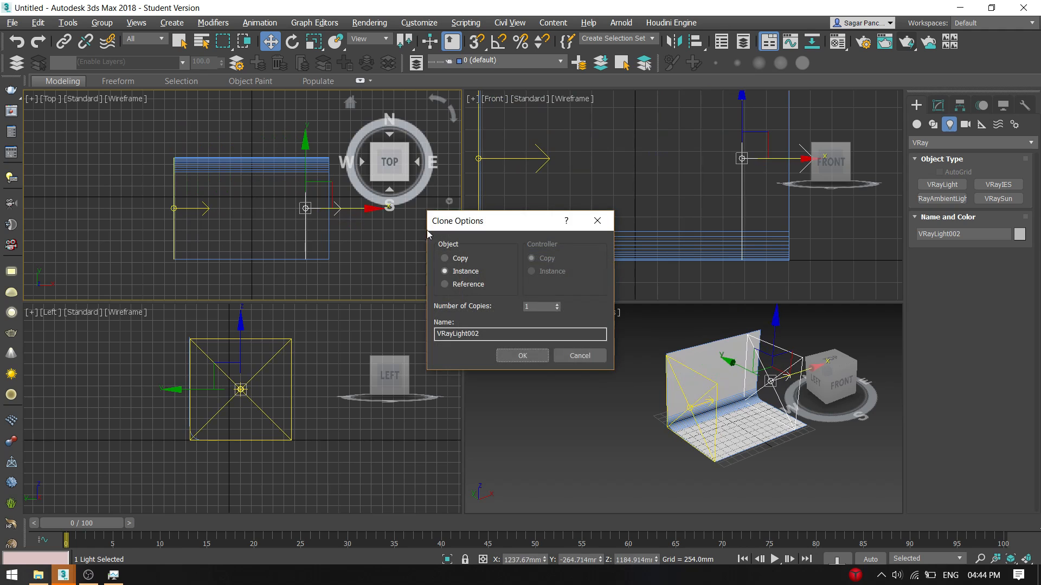
pyautogui.click(460, 258)
pyautogui.click(522, 355)
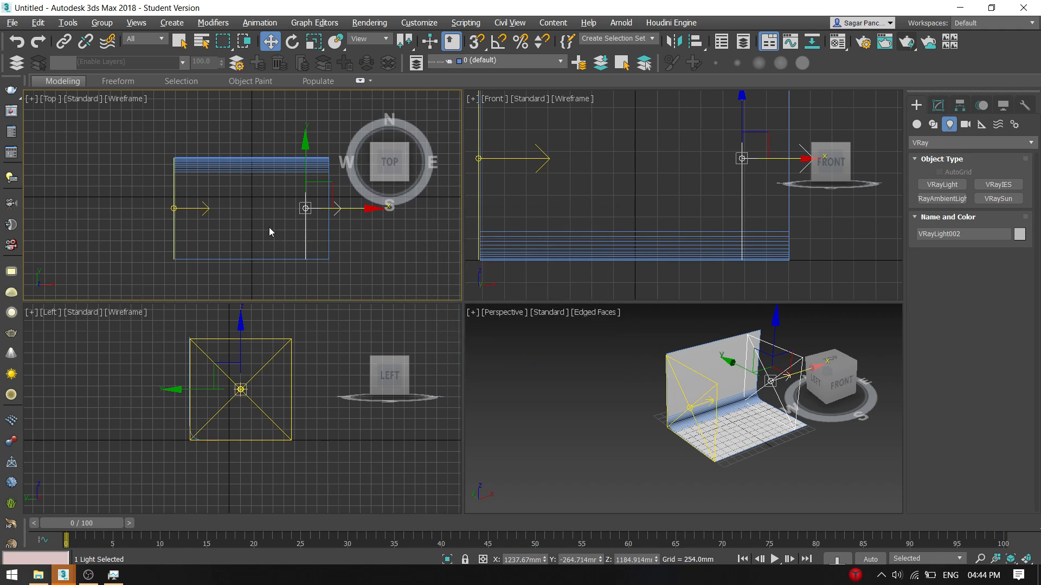
# Turn on angle snap and rotate the copied light 180 degrees about the vertical axis to face the first light.
pyautogui.press('e')
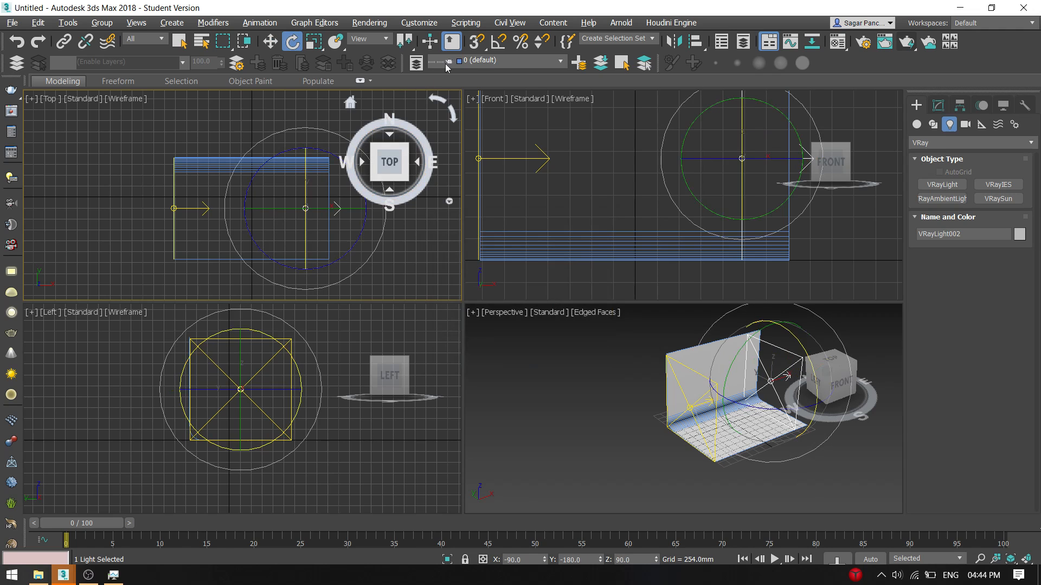
pyautogui.click(500, 44)
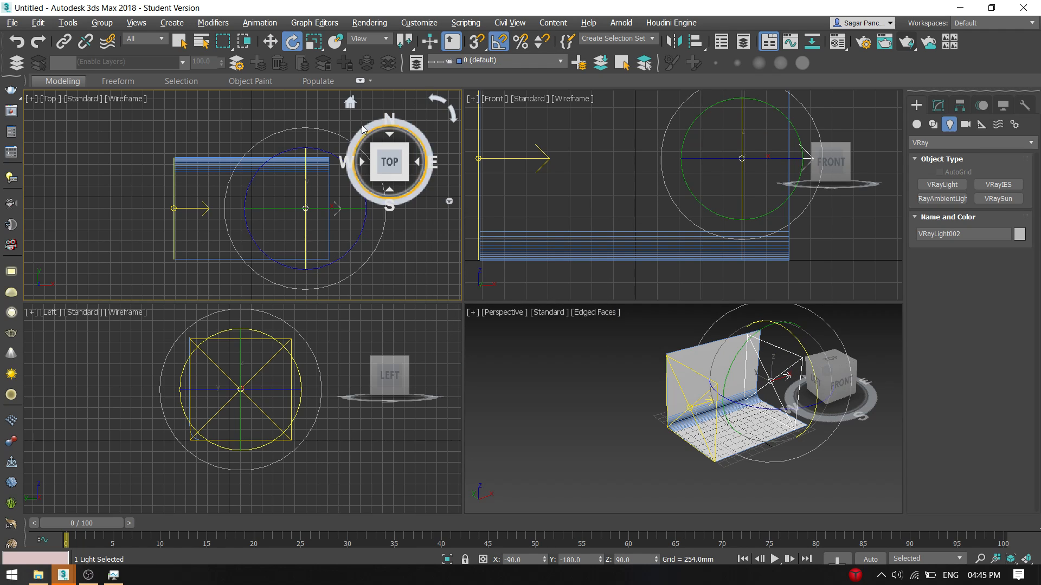
pyautogui.moveTo(317, 149); pyautogui.dragTo(400, 244)
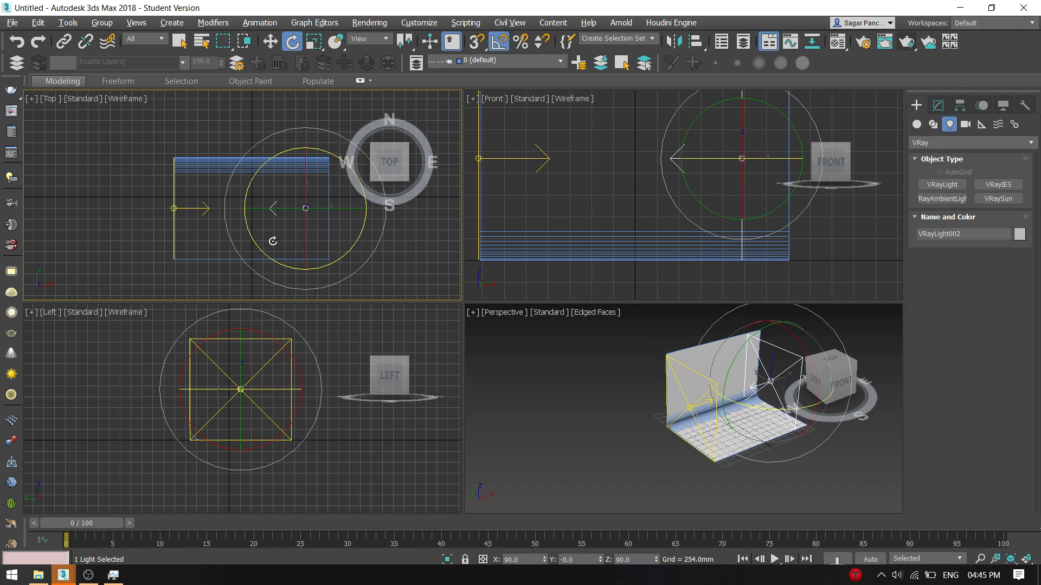
pyautogui.click(270, 41)
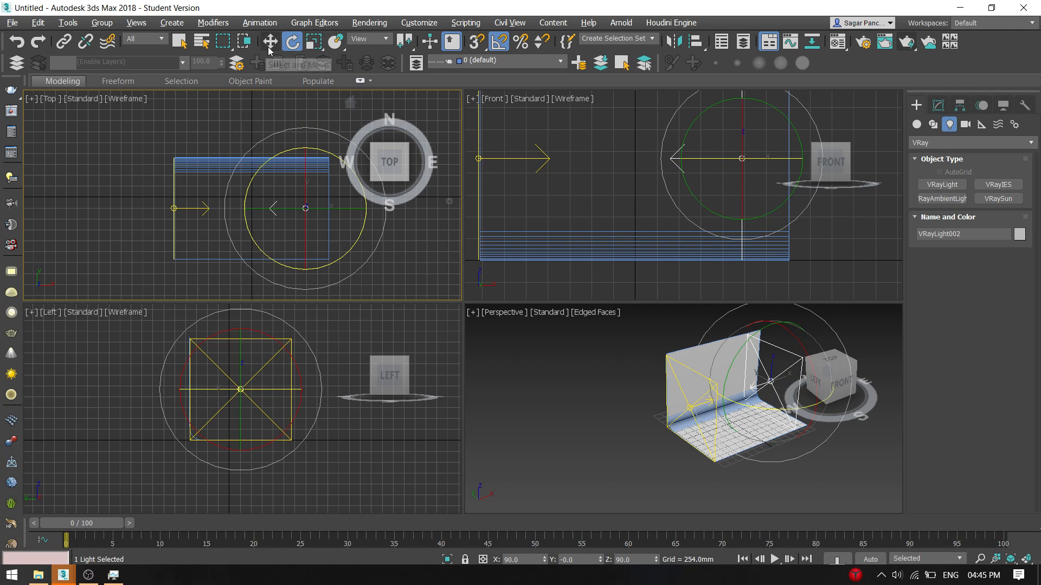
# Move both V-Ray lights outward along X beyond the backdrop's side edges, to about X 2093 mm and X -2103 mm.
pyautogui.moveTo(349, 209); pyautogui.dragTo(386, 210)
pyautogui.click(200, 208)
pyautogui.moveTo(200, 208); pyautogui.dragTo(211, 212)
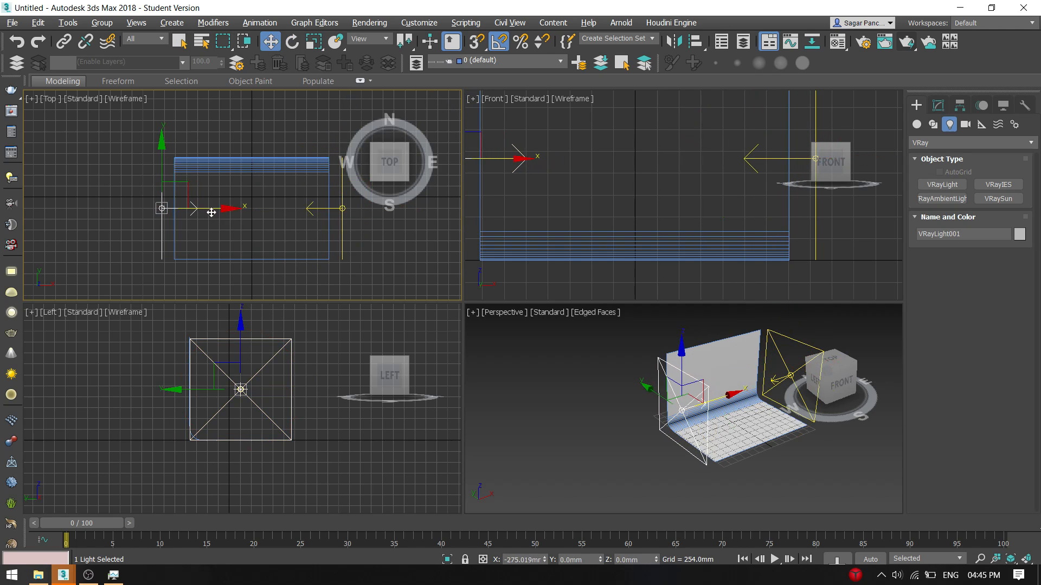
# Create a targeted Physical camera in the Top view, in front of the backdrop and aimed at it, with a target distance of about 4849 mm.
pyautogui.click(689, 429)
pyautogui.moveTo(742, 418); pyautogui.dragTo(639, 406, button='middle')
pyautogui.moveTo(604, 223); pyautogui.dragTo(616, 228, button='middle')
pyautogui.keyDown('alt'); pyautogui.moveTo(689, 443); pyautogui.dragTo(658, 442, button='middle'); pyautogui.keyUp('alt')
pyautogui.moveTo(296, 251); pyautogui.dragTo(286, 251, button='middle')
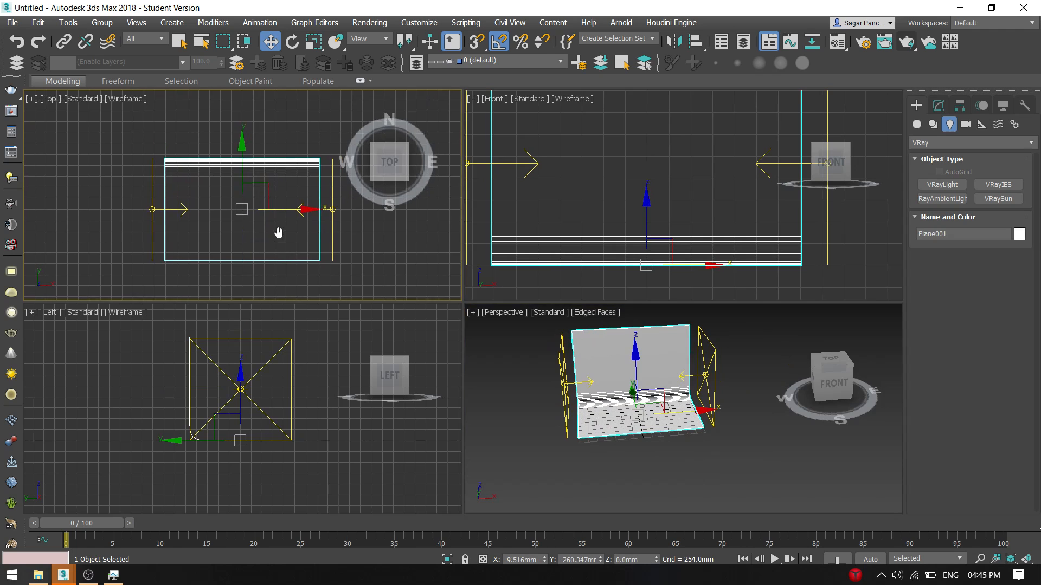
pyautogui.click(965, 126)
pyautogui.click(955, 187)
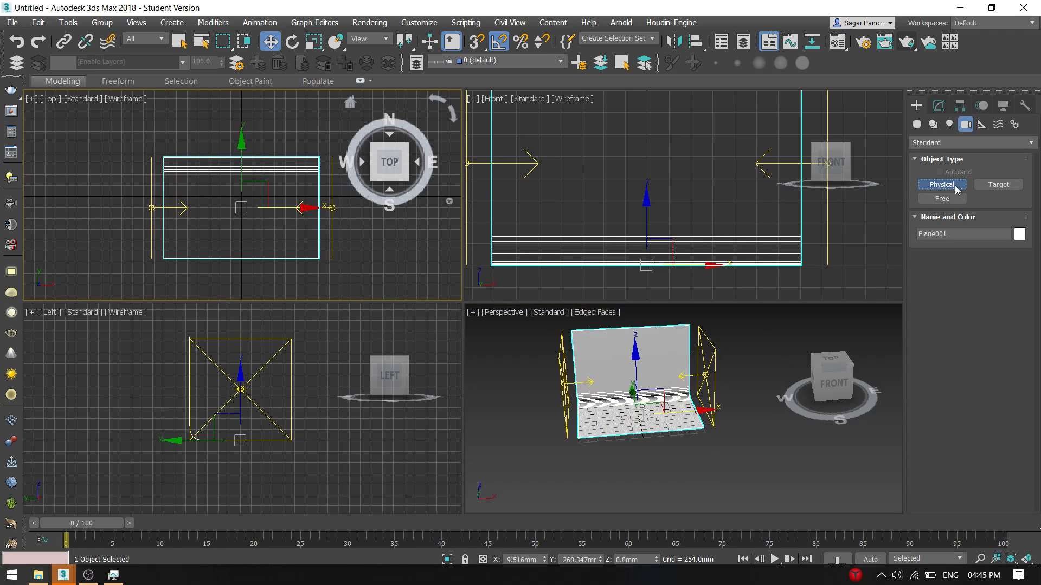
pyautogui.moveTo(203, 252); pyautogui.dragTo(212, 197, button='middle')
pyautogui.moveTo(255, 305)
pyautogui.mouseDown(button='middle')
pyautogui.moveTo(253, 288)
pyautogui.moveTo(245, 304)
pyautogui.mouseUp(button='middle')
pyautogui.moveTo(254, 257); pyautogui.dragTo(261, 200, button='middle')
pyautogui.scroll(-2, 260, 222)
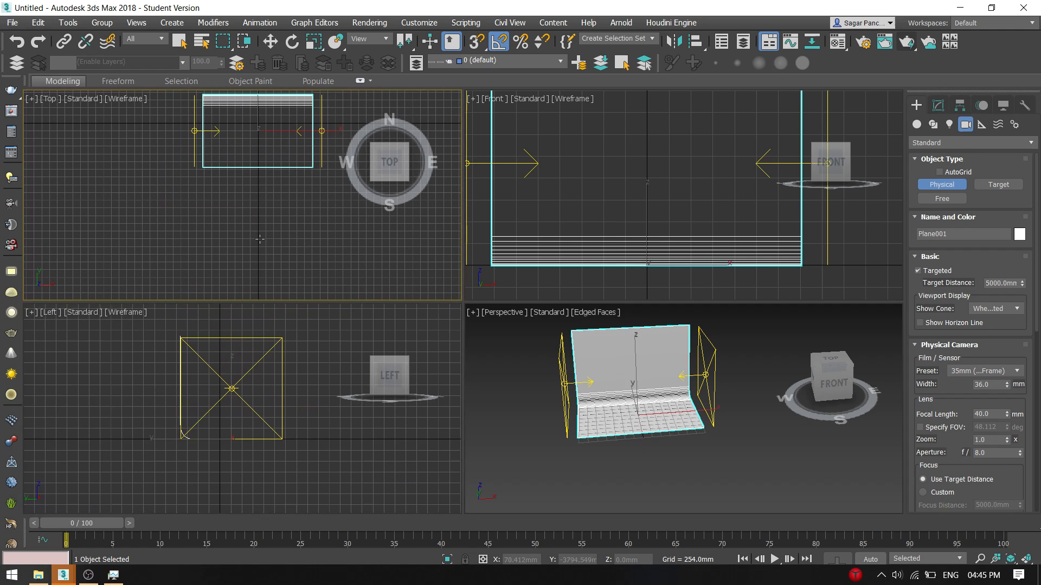
pyautogui.moveTo(257, 240); pyautogui.dragTo(257, 94)
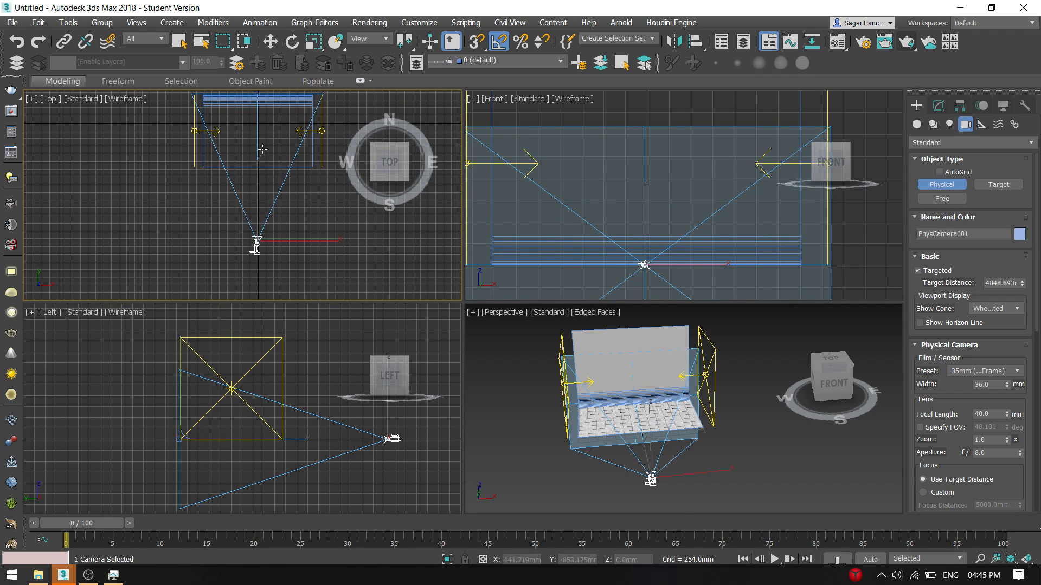
pyautogui.press('w')
# Switch the Perspective view to the physical camera and raise the camera to frame the backdrop and its floor.
pyautogui.click(766, 428)
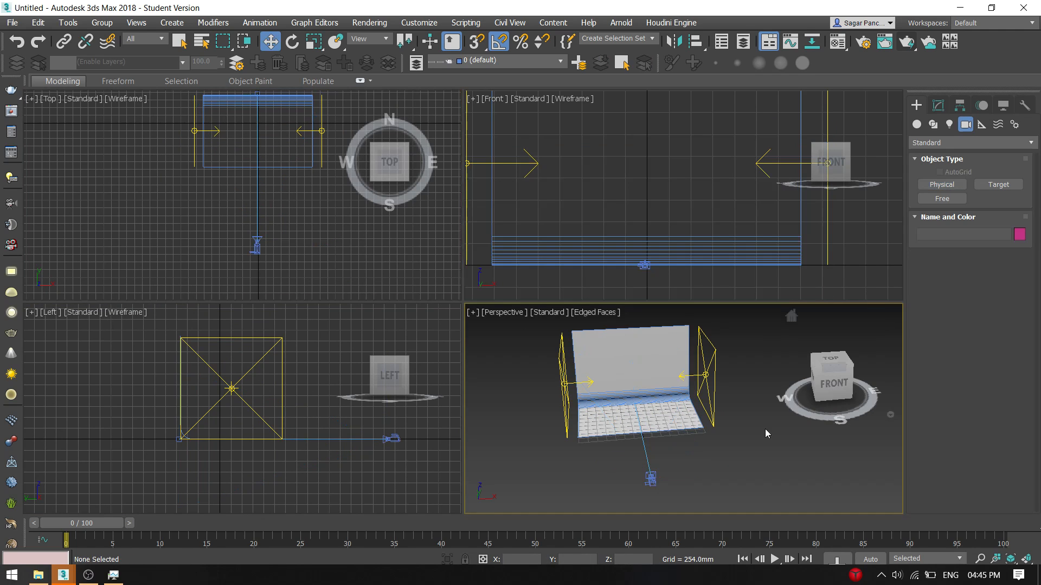
pyautogui.press('c')
pyautogui.moveTo(765, 428); pyautogui.dragTo(709, 445, button='middle')
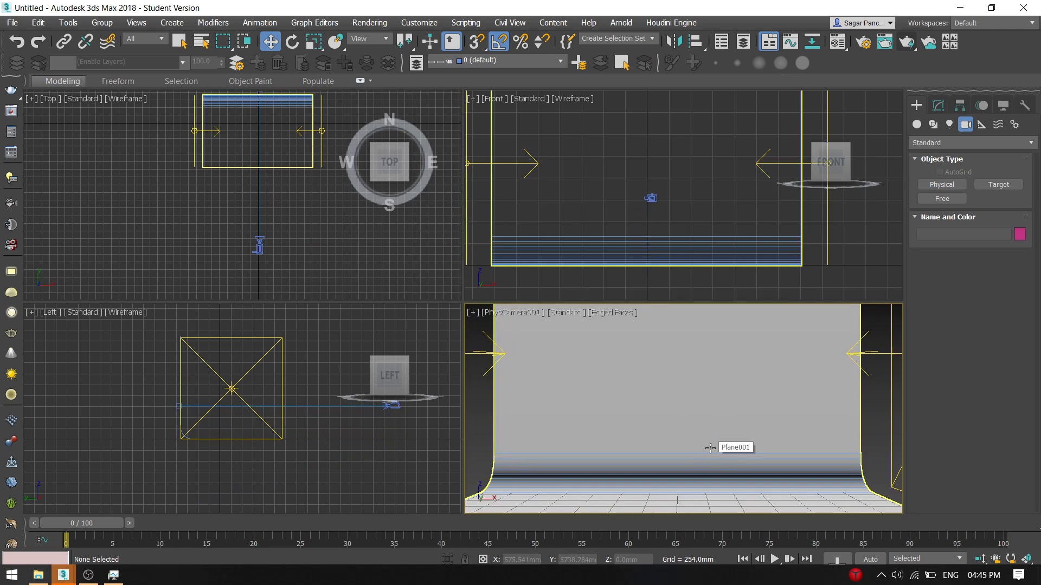
pyautogui.scroll(-2, 711, 448)
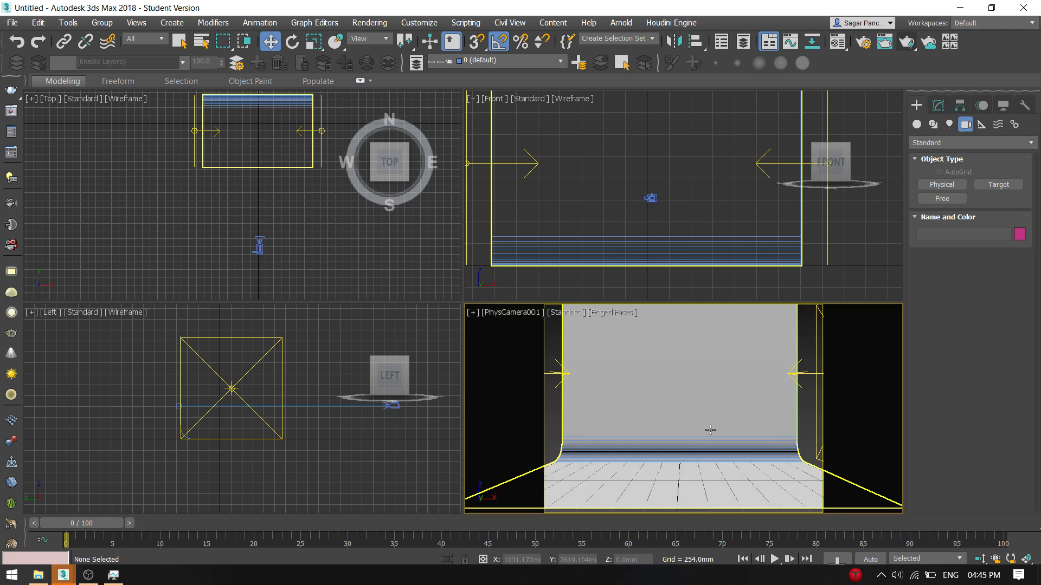
pyautogui.moveTo(711, 438); pyautogui.dragTo(708, 432, button='middle')
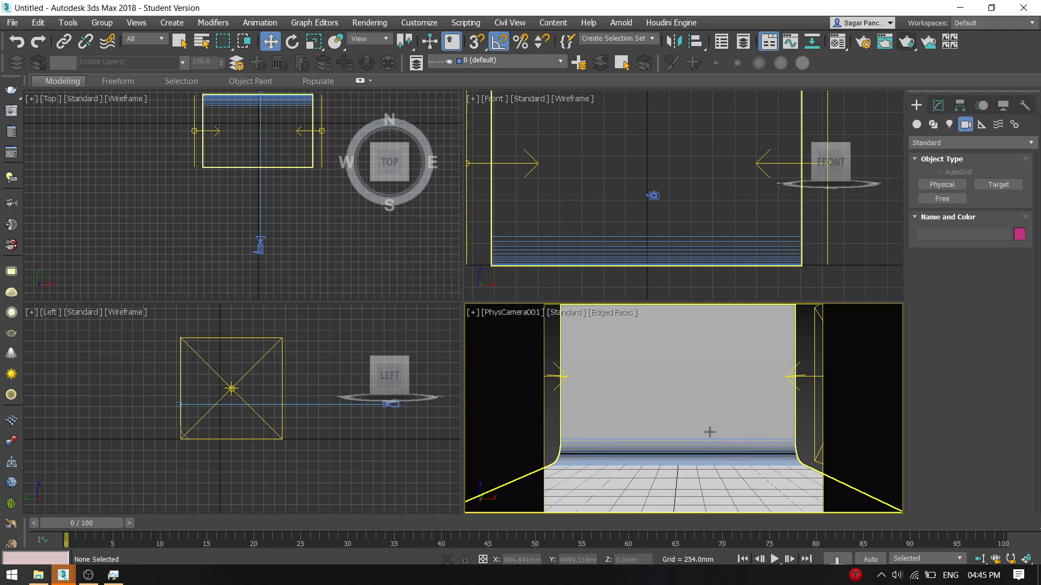
# Look at the tp.max reference scene in the other 3ds Max window, then return to the backdrop scene.
pyautogui.click(816, 362)
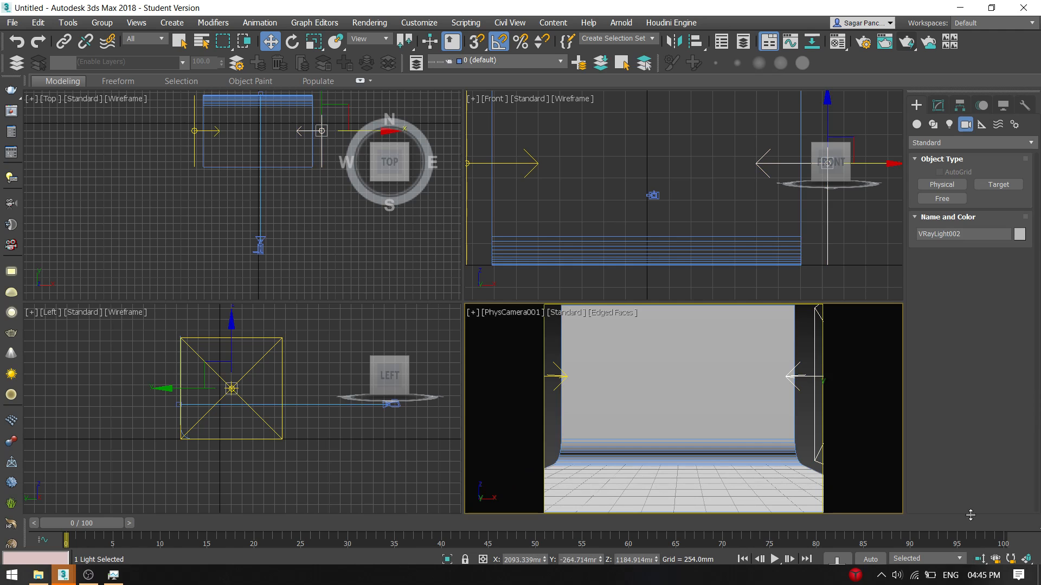
pyautogui.moveTo(68, 579)
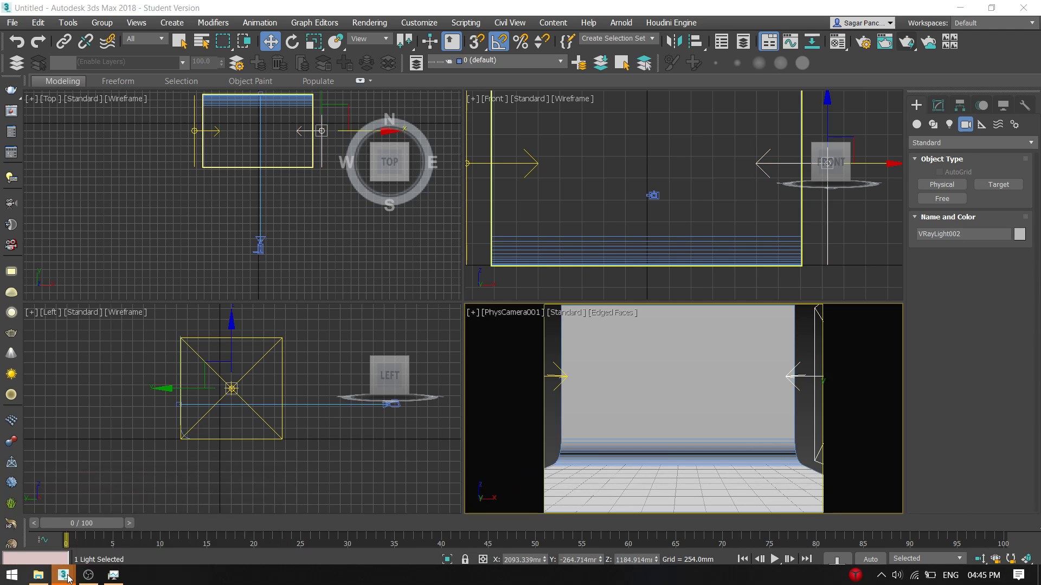
pyautogui.click(73, 517)
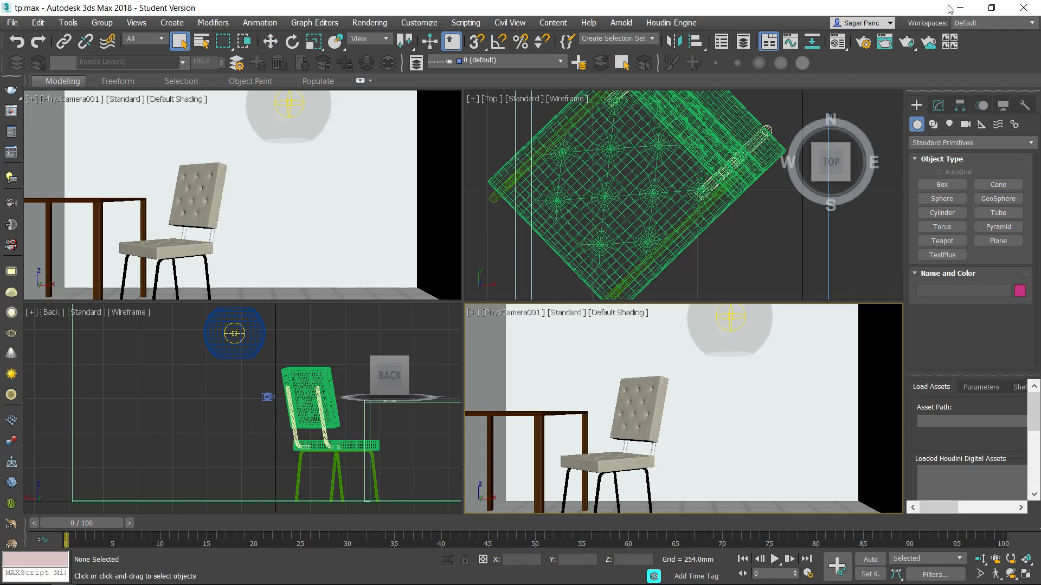
pyautogui.click(957, 8)
pyautogui.click(787, 433)
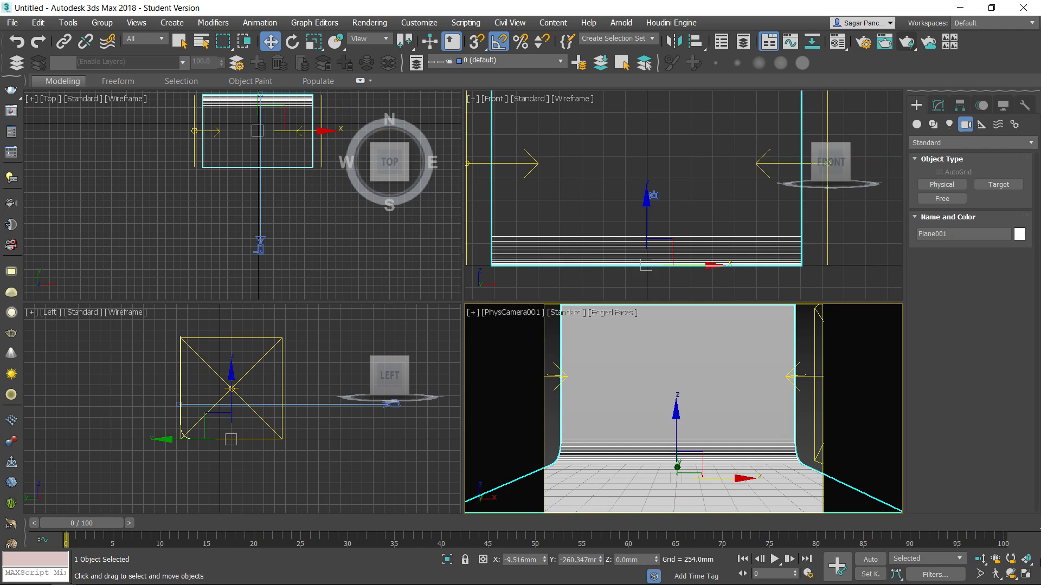
# Dolly the camera closer with the backdrop centred in its frame, and render the camera view.
pyautogui.click(979, 558)
pyautogui.moveTo(717, 466); pyautogui.dragTo(727, 460)
pyautogui.press('w')
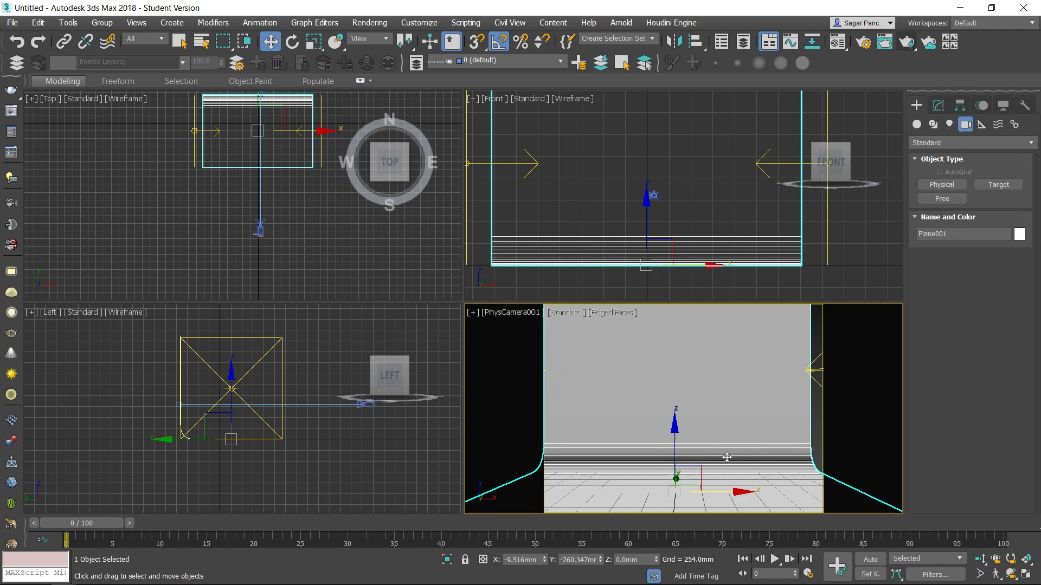
pyautogui.moveTo(744, 452); pyautogui.dragTo(749, 452, button='middle')
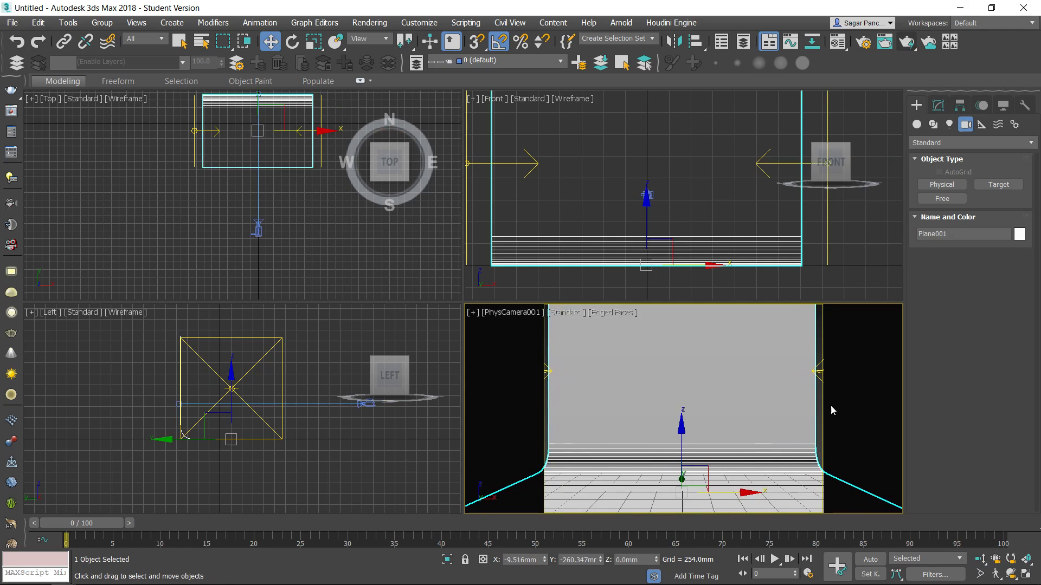
pyautogui.click(858, 389)
pyautogui.click(906, 43)
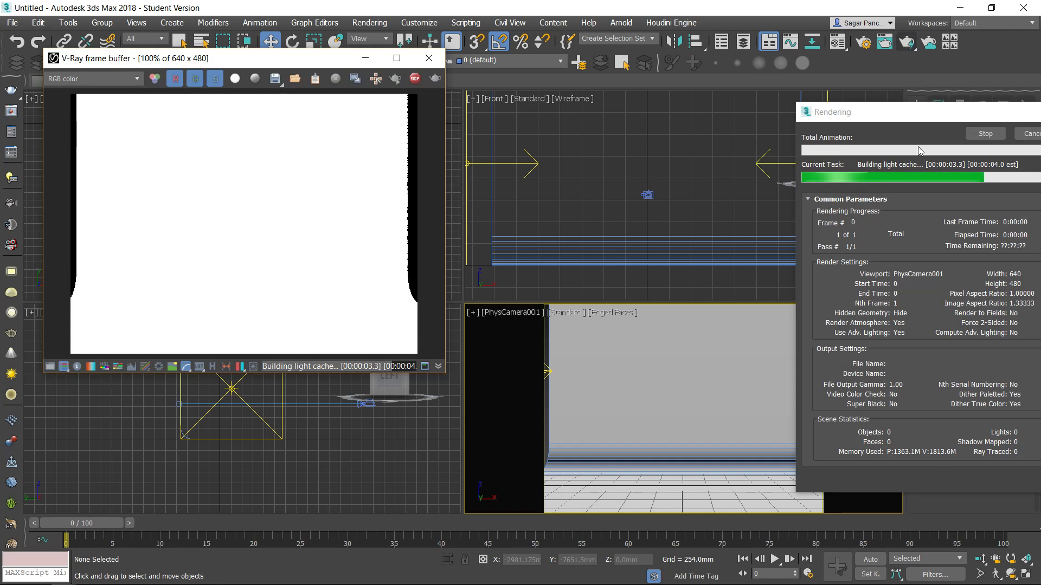
# Set the multiplier of both V-Ray lights to 5 and render the camera view again.
pyautogui.click(469, 164)
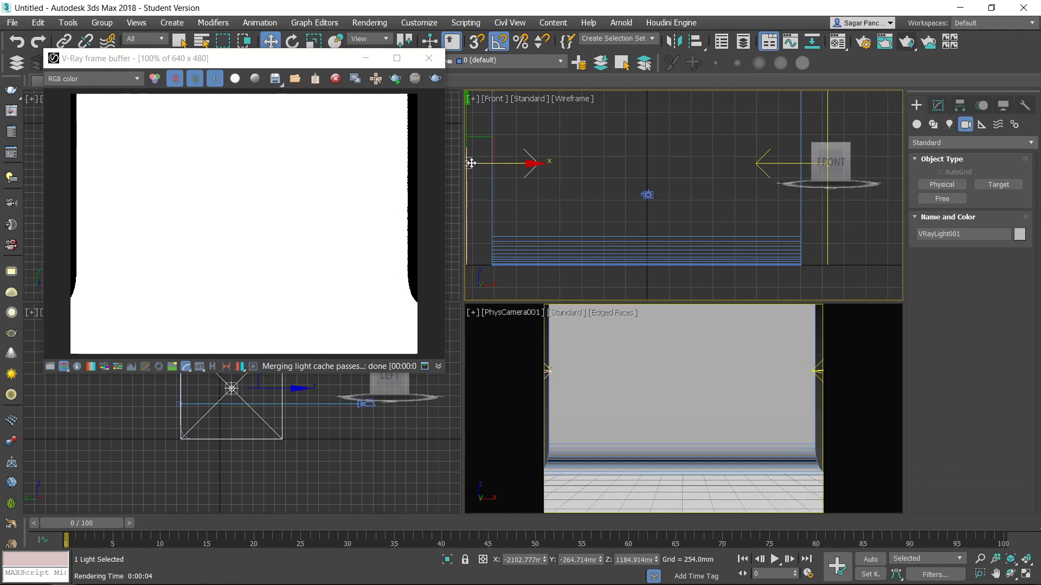
pyautogui.click(938, 105)
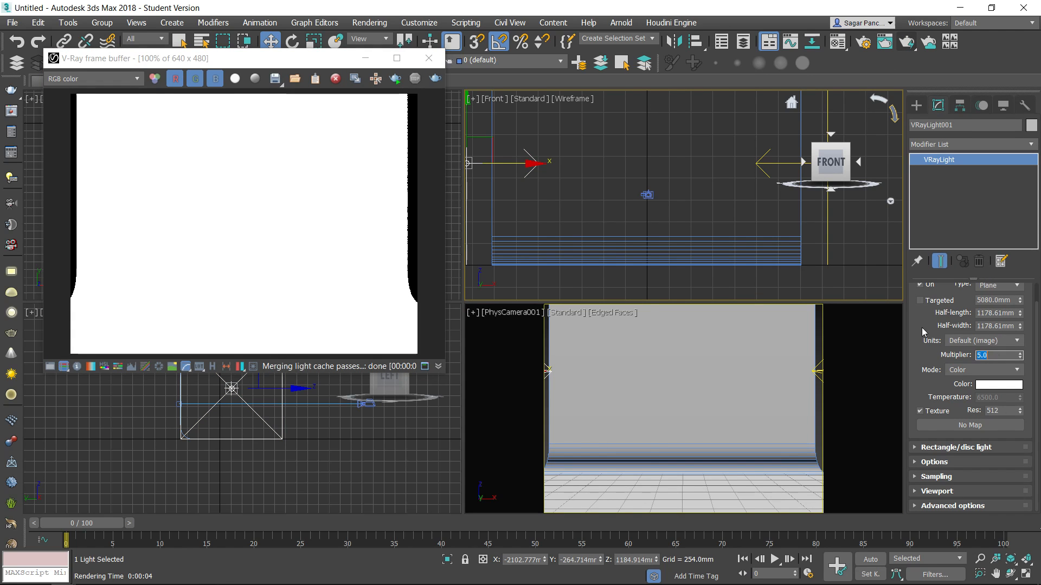
pyautogui.click(789, 197)
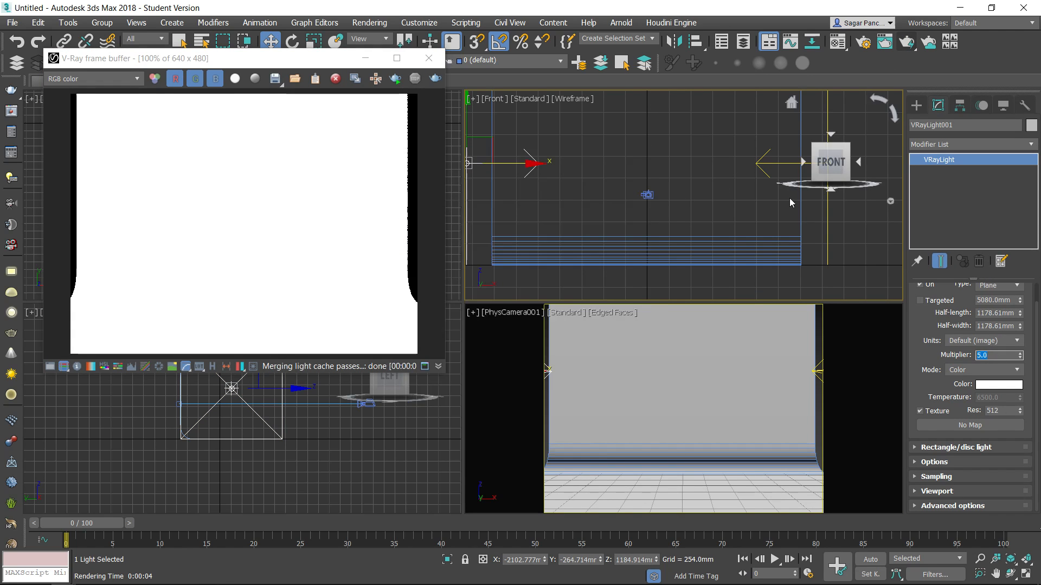
pyautogui.click(827, 215)
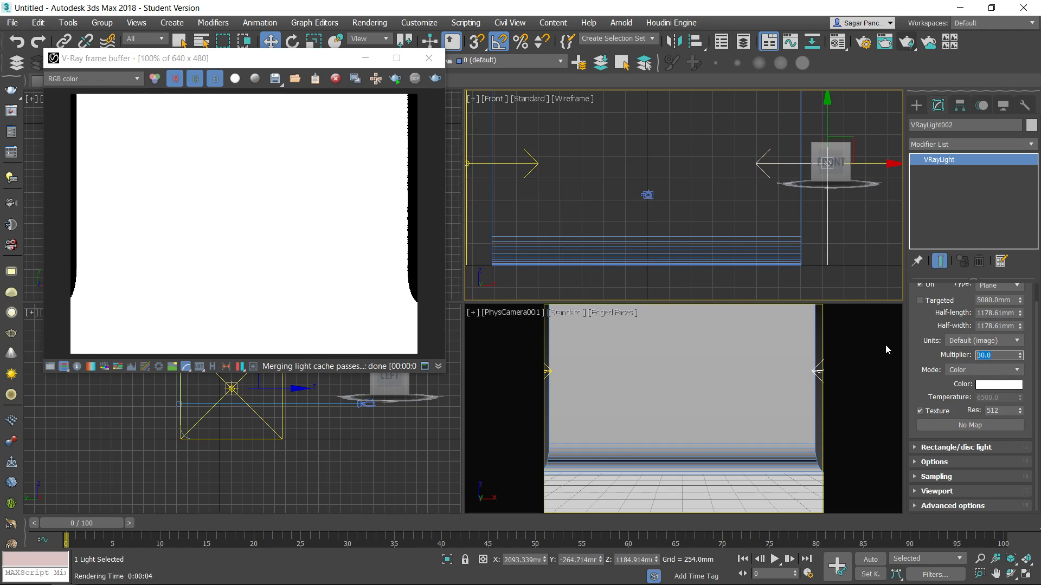
pyautogui.click(727, 393)
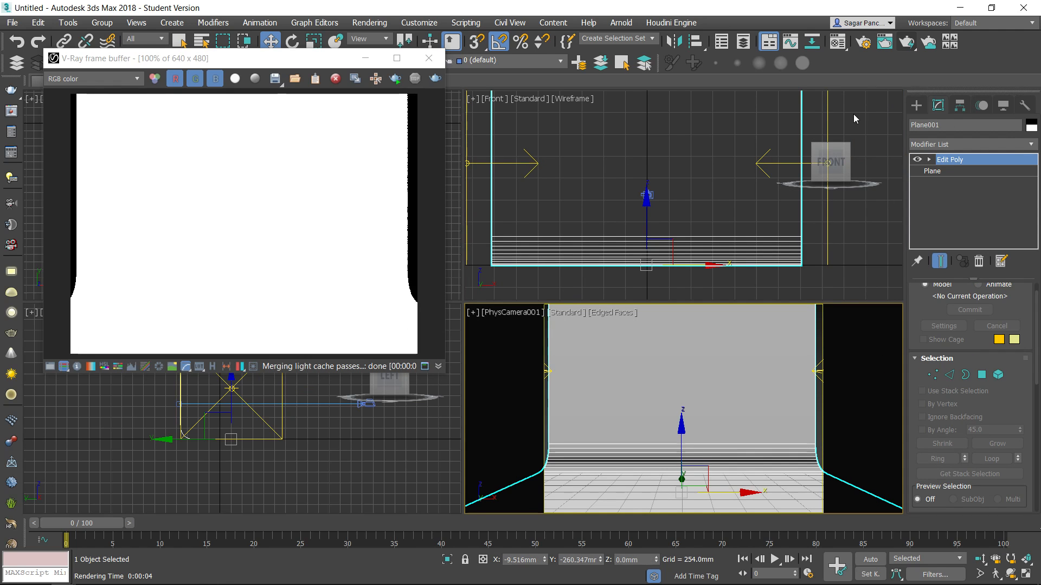
pyautogui.click(441, 80)
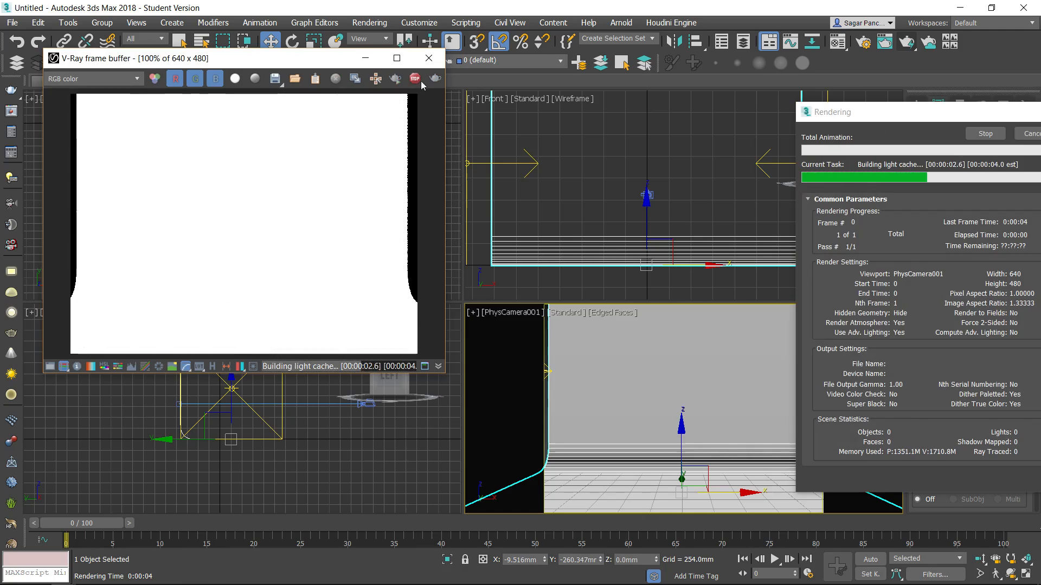
# Set the multiplier of both V-Ray lights to 1 and re-render the camera view.
pyautogui.click(480, 163)
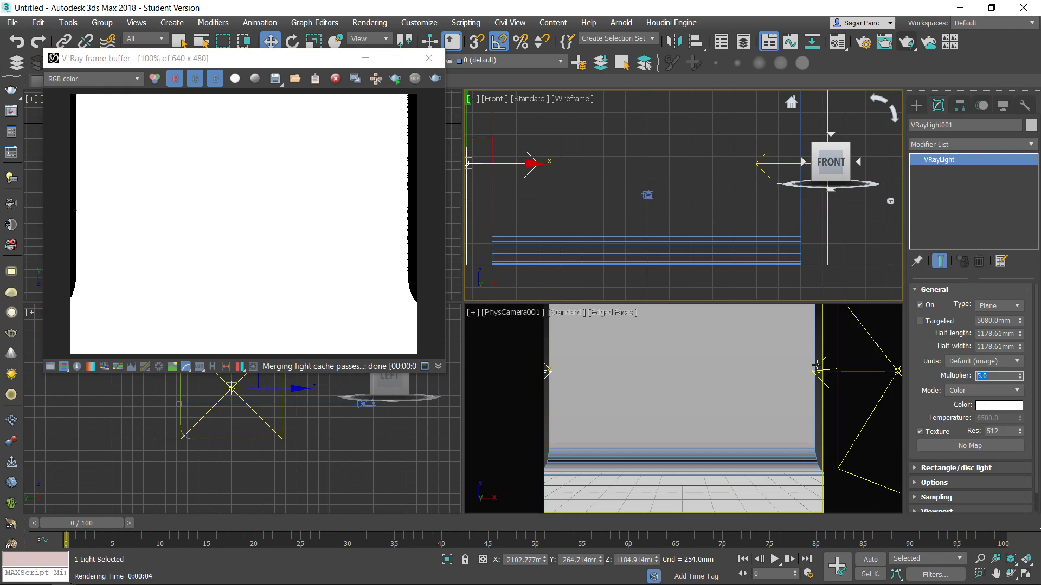
pyautogui.write('1')
pyautogui.press('Return')
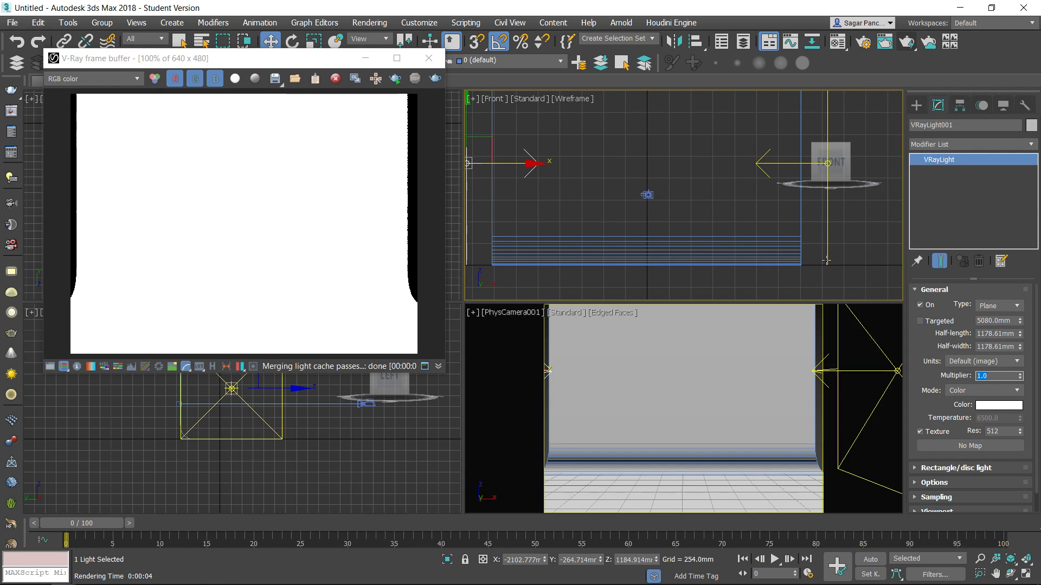
pyautogui.click(828, 251)
pyautogui.click(993, 376)
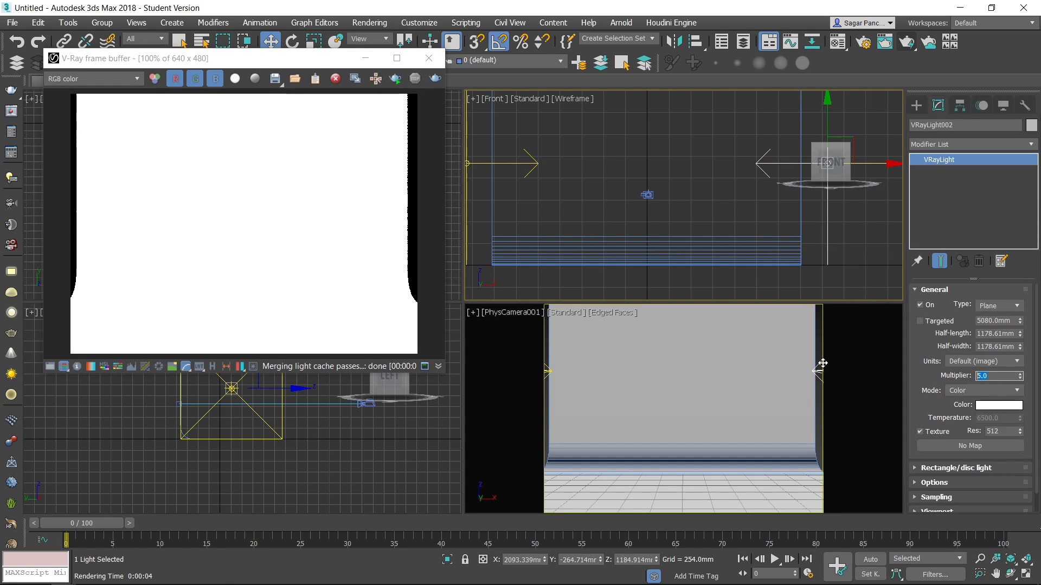
pyautogui.click(587, 274)
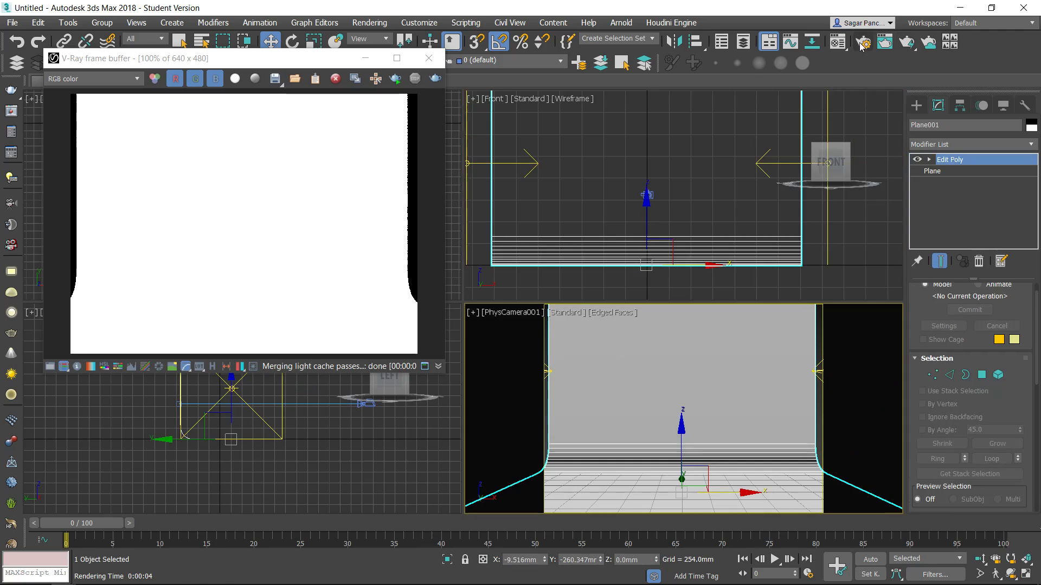
pyautogui.click(902, 44)
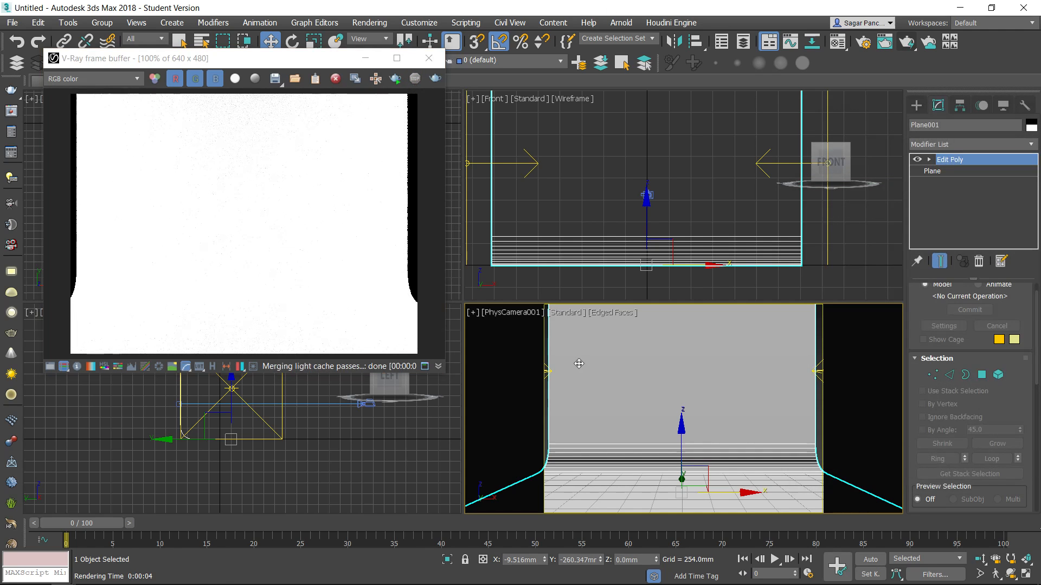
# Open the environment settings and set the exposure control to <no exposure control>.
pyautogui.press('8')
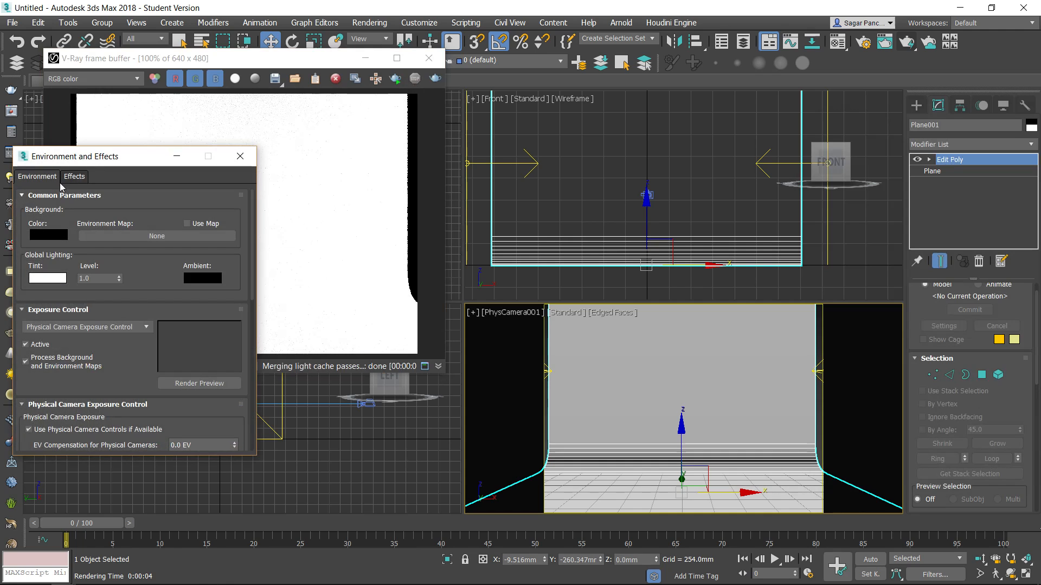
pyautogui.moveTo(94, 157); pyautogui.dragTo(243, 149)
pyautogui.click(236, 320)
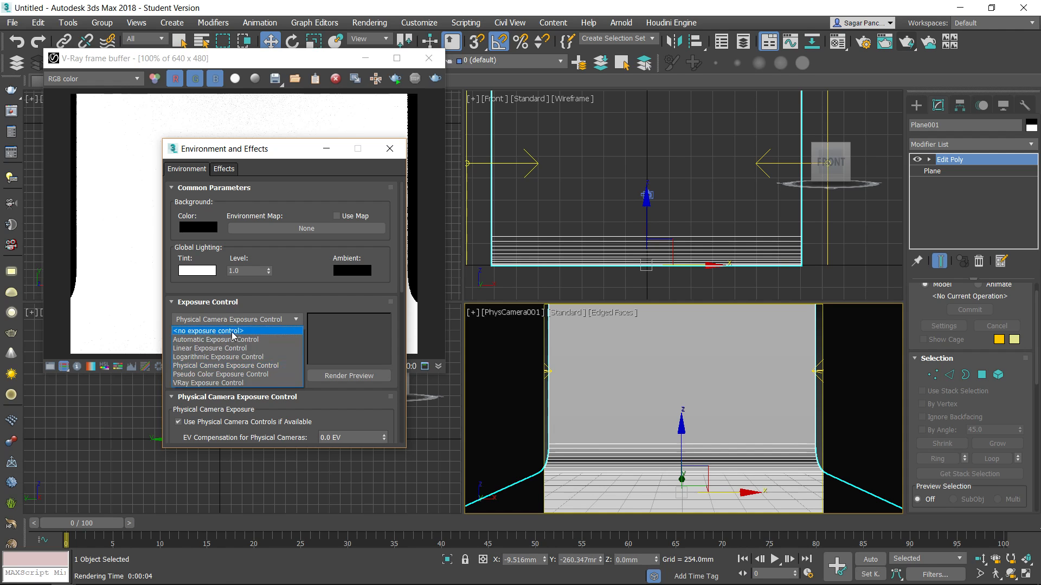
pyautogui.click(230, 333)
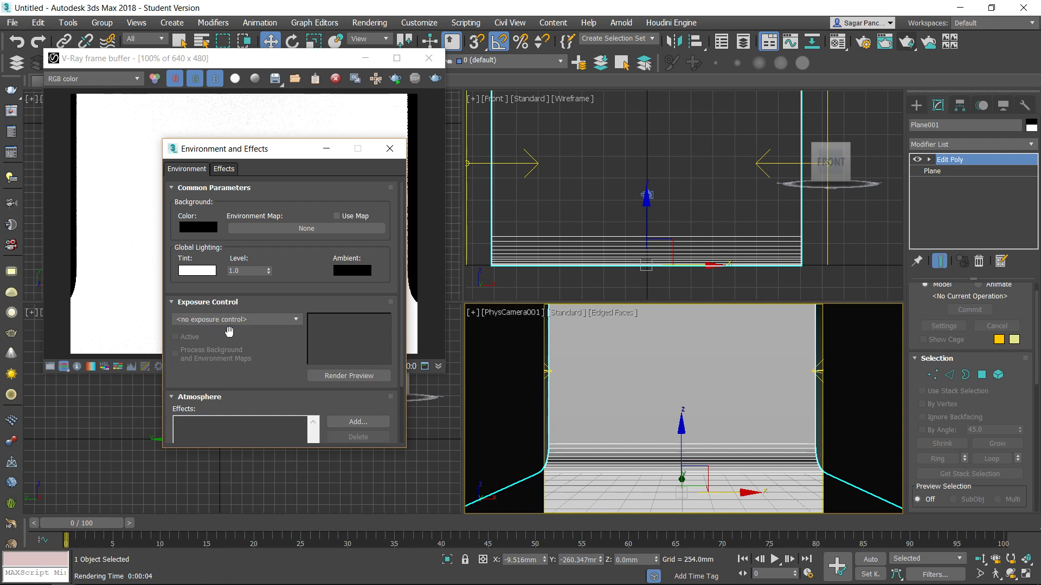
# Render the camera view to check the lighting without exposure control, and stop the render early.
pyautogui.click(547, 372)
pyautogui.click(906, 42)
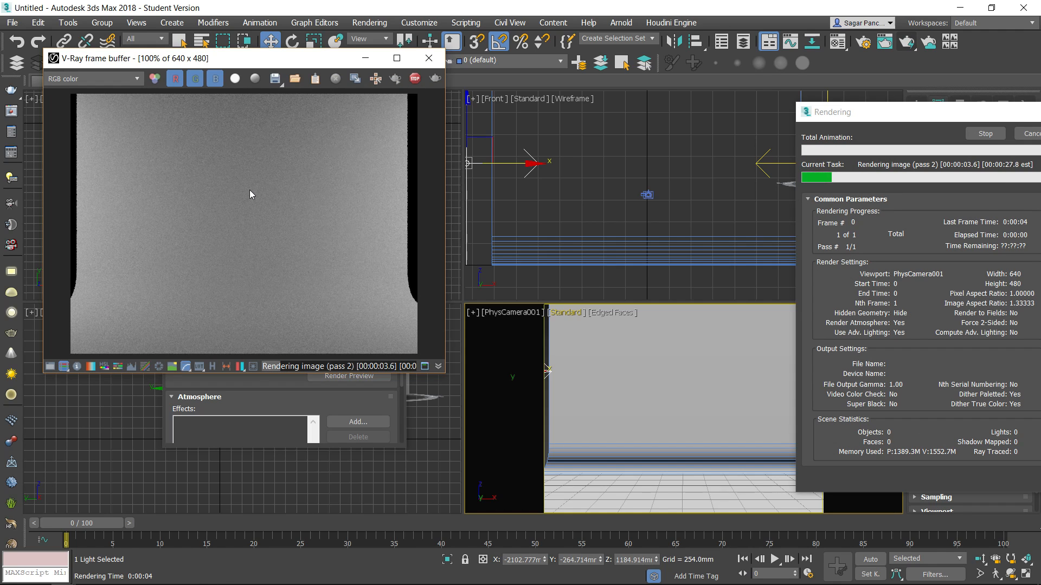
pyautogui.moveTo(284, 67); pyautogui.dragTo(502, 136)
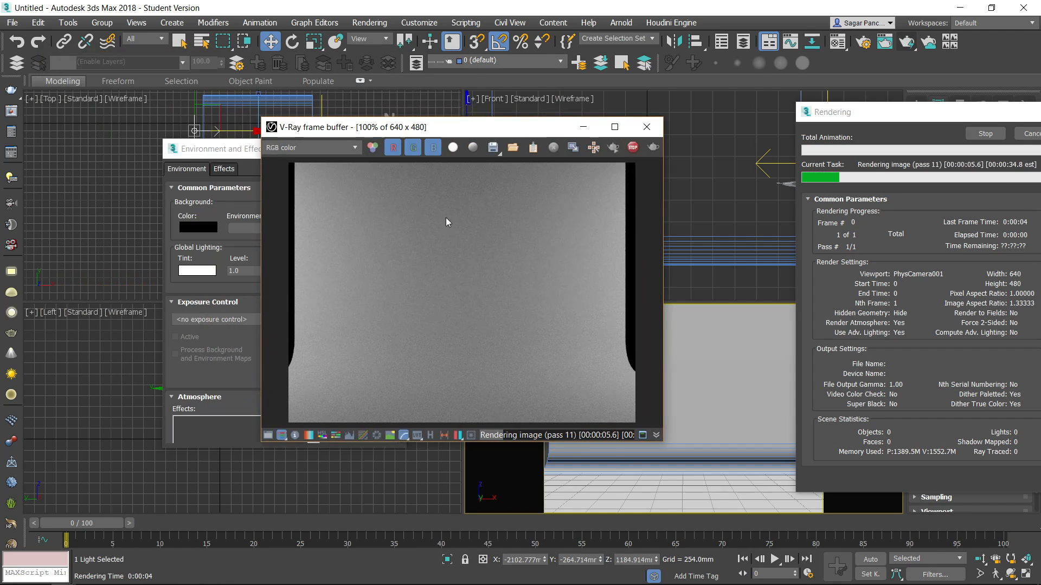
pyautogui.click(632, 148)
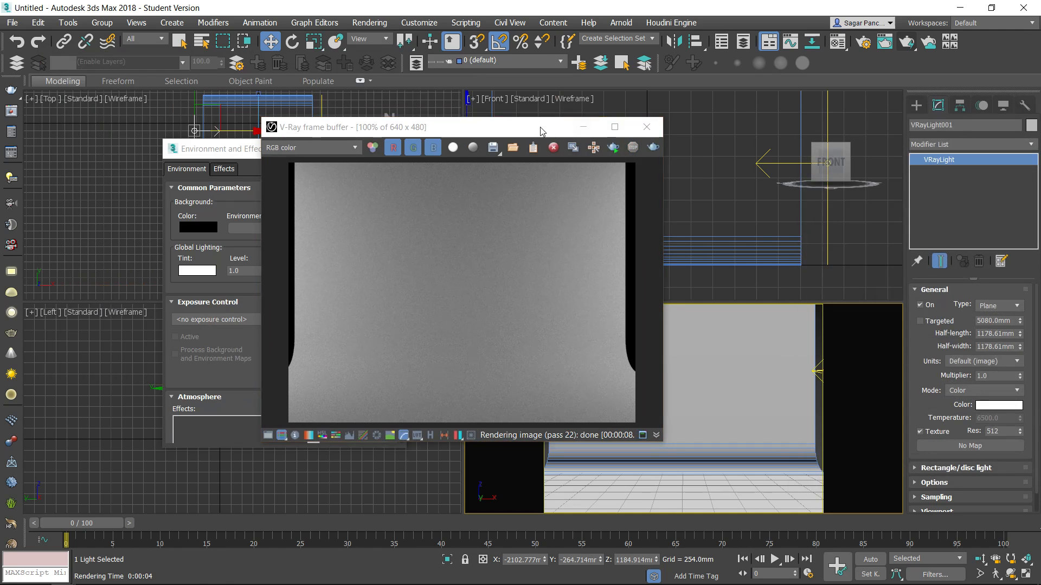
# Create a standard primitive teapot on the backdrop floor, near the left edge of the camera view.
pyautogui.click(916, 105)
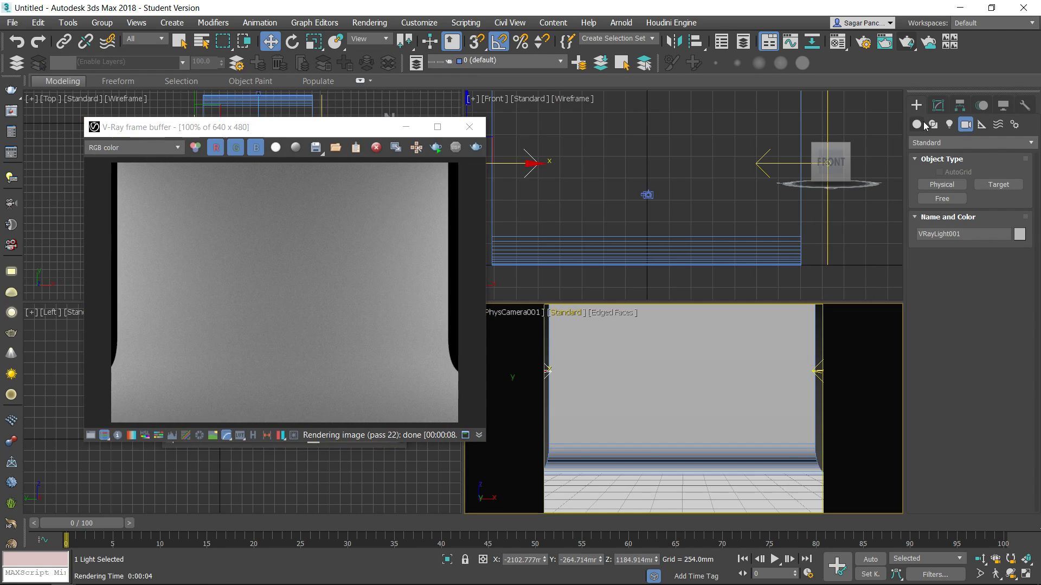
pyautogui.click(915, 128)
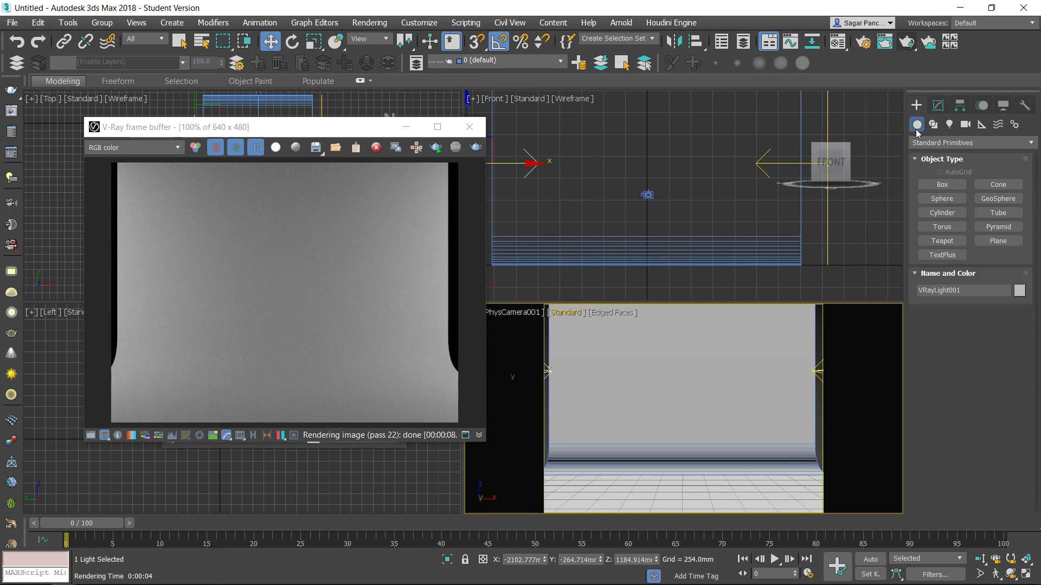
pyautogui.click(950, 244)
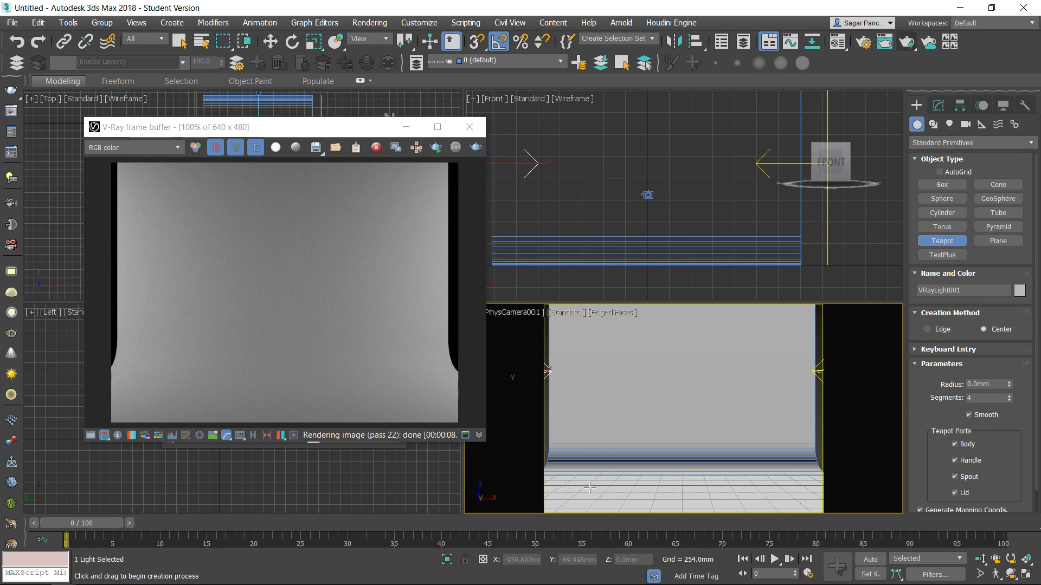
pyautogui.moveTo(590, 488); pyautogui.dragTo(736, 490)
# Clone the teapot twice along X as independent copies to form a row of three across the backdrop.
pyautogui.press('w')
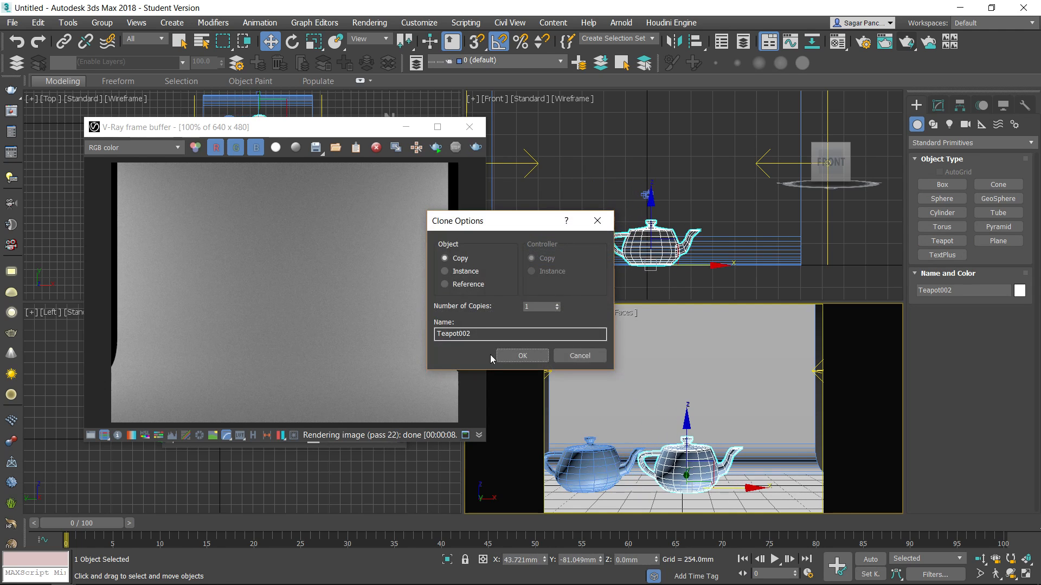
pyautogui.click(522, 356)
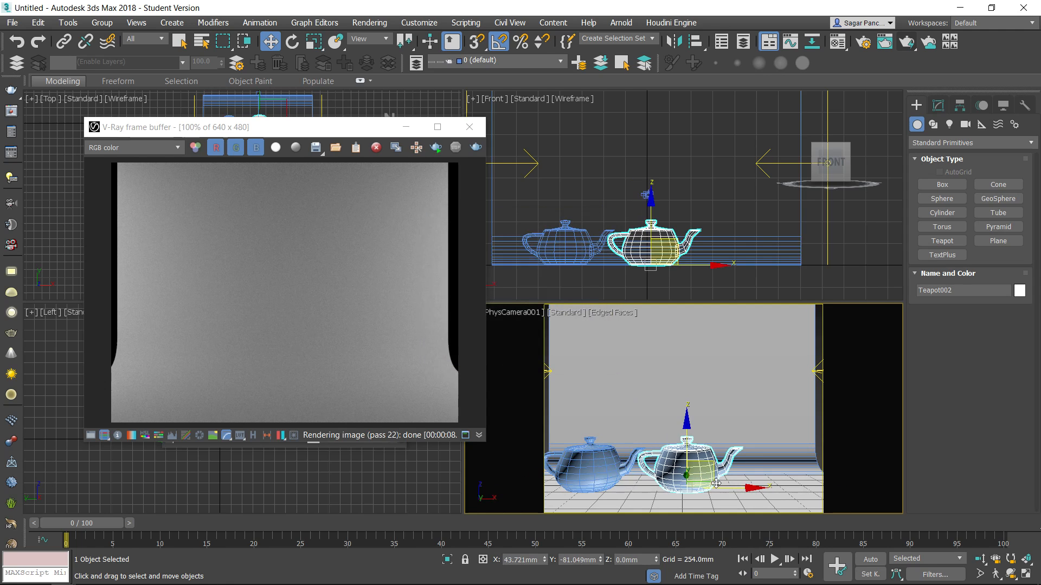
pyautogui.moveTo(731, 489); pyautogui.dragTo(813, 493)
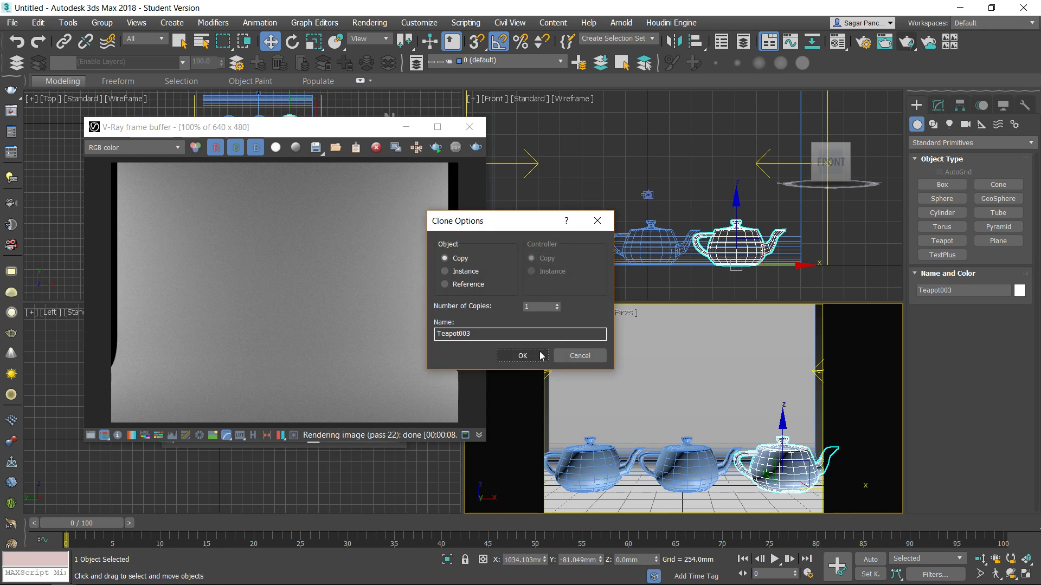
pyautogui.click(522, 355)
# Select the leftmost teapot, name the second sample material METAL, and change its type to VRayMtl.
pyautogui.click(590, 465)
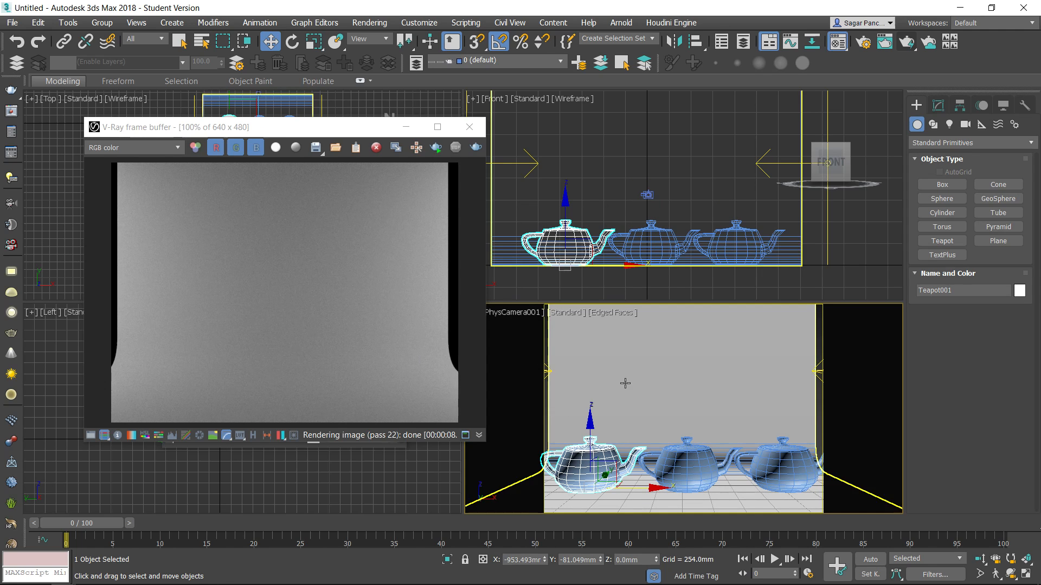
pyautogui.press('m')
pyautogui.moveTo(729, 156); pyautogui.dragTo(766, 86)
pyautogui.click(787, 150)
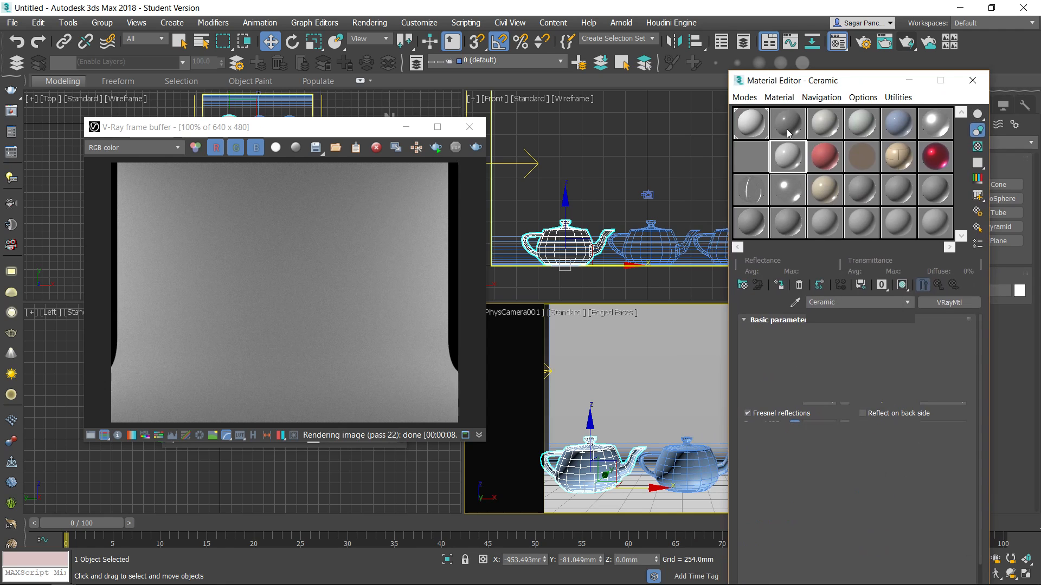
pyautogui.click(791, 128)
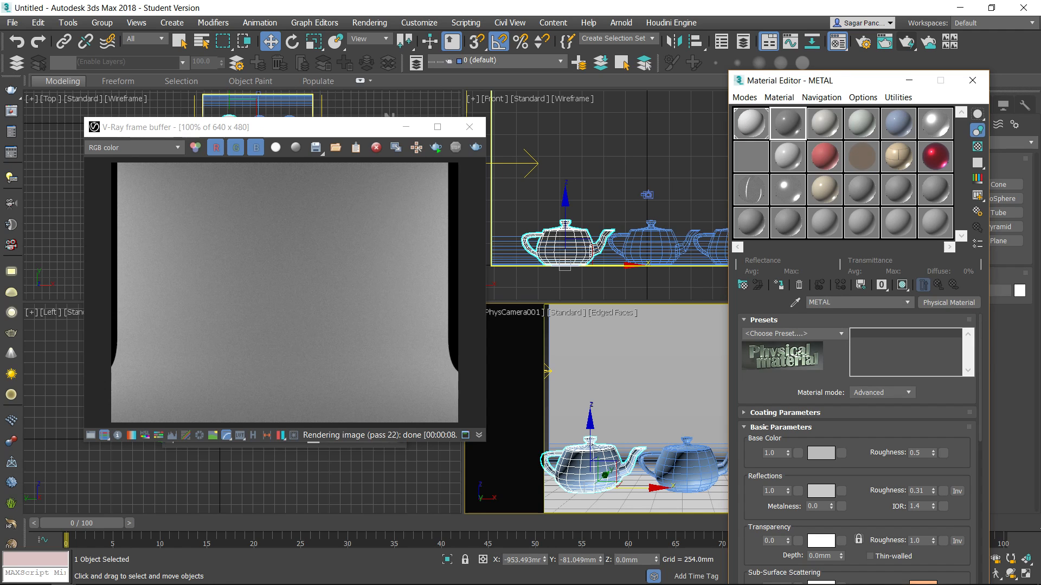
pyautogui.click(977, 305)
pyautogui.doubleClick(358, 416)
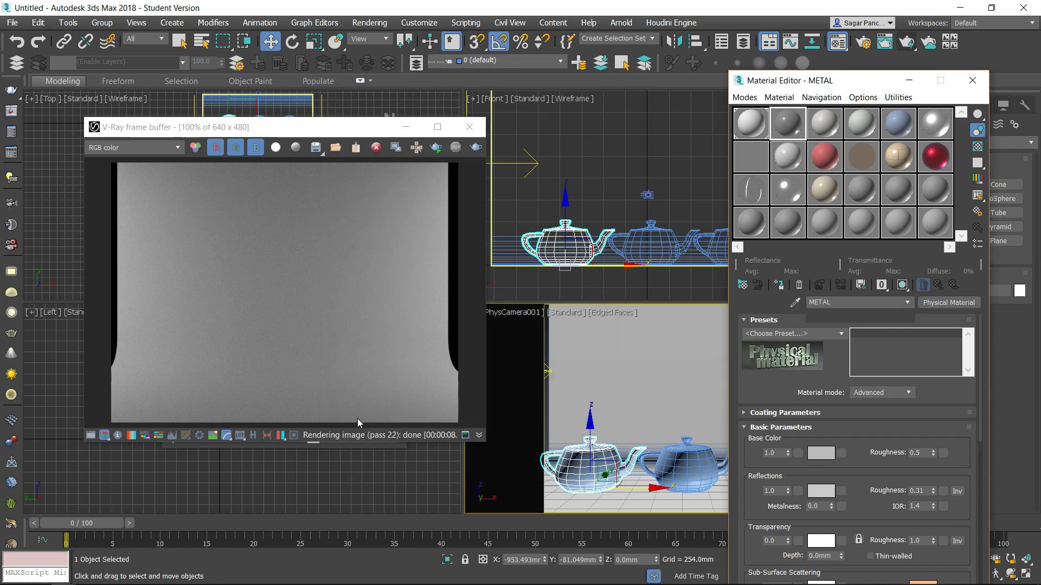
# Set the METAL material's diffuse colour to black and its reflection colour to white.
pyautogui.click(819, 335)
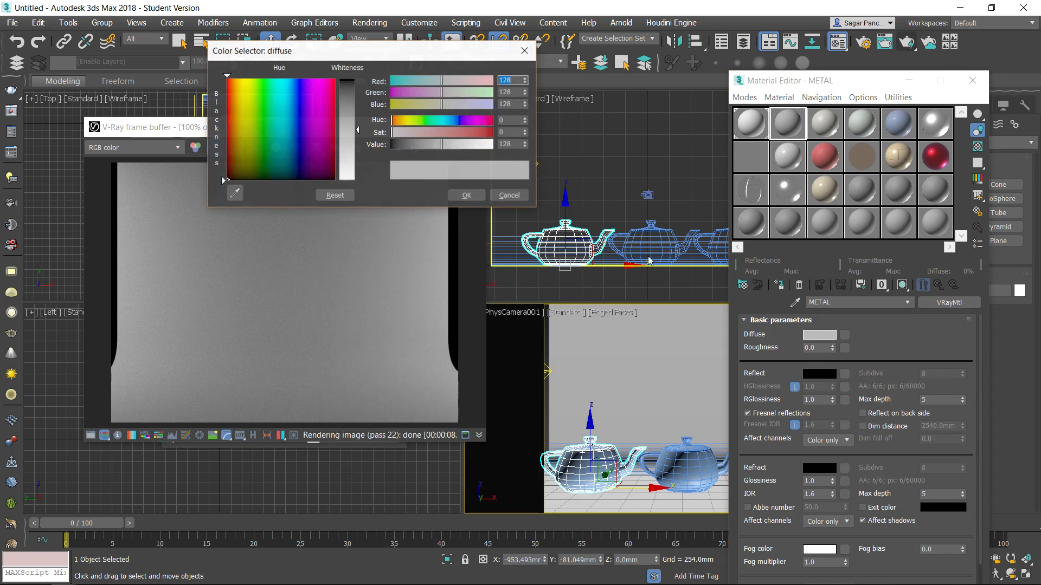
pyautogui.moveTo(360, 96); pyautogui.dragTo(362, 79)
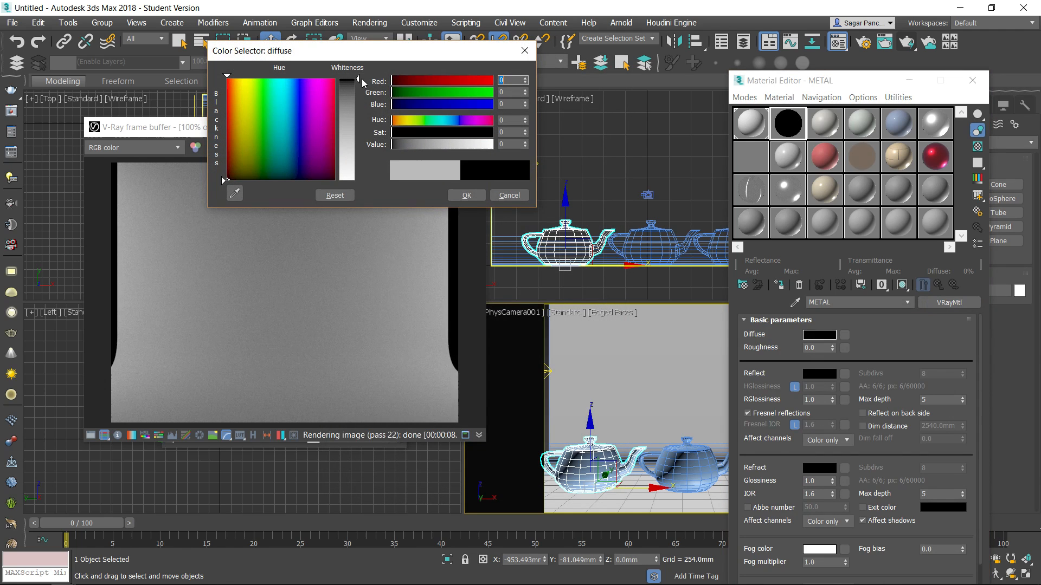
pyautogui.click(470, 197)
pyautogui.click(821, 375)
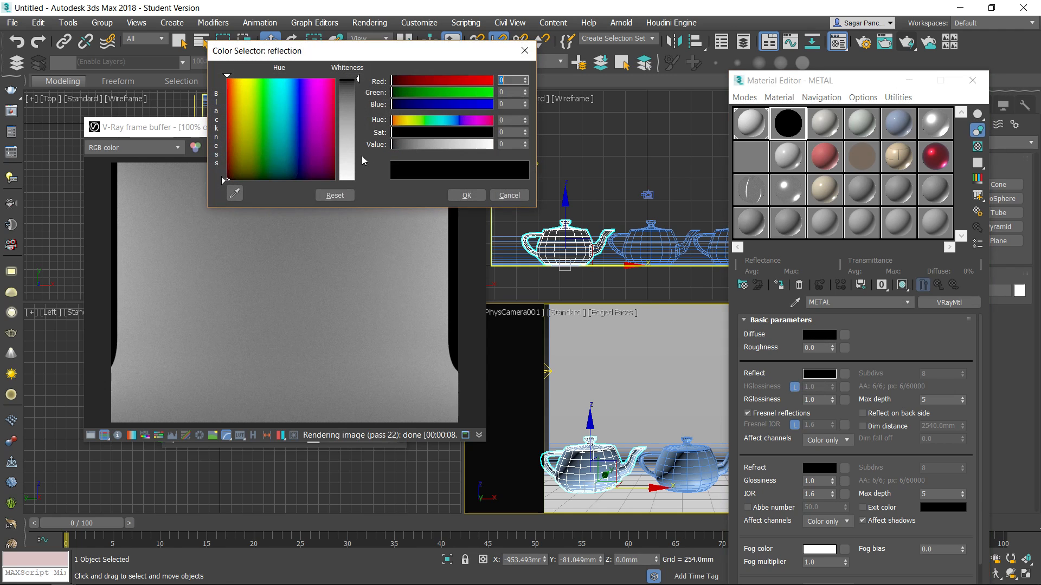
pyautogui.moveTo(362, 155); pyautogui.dragTo(362, 180)
pyautogui.click(464, 196)
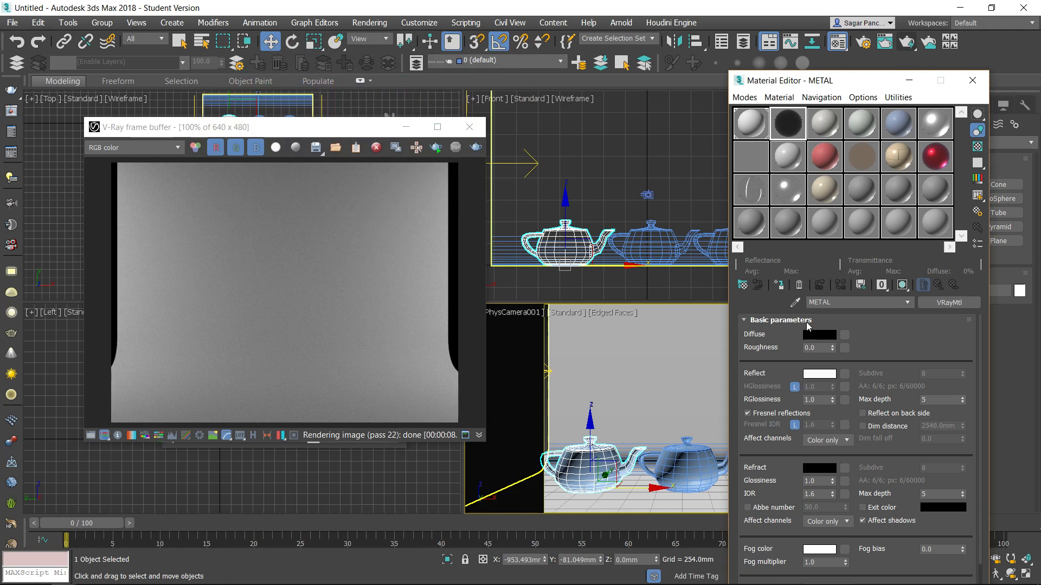
# Turn off Fresnel reflections and show a preview background for METAL, and assign the material to the leftmost teapot.
pyautogui.click(747, 414)
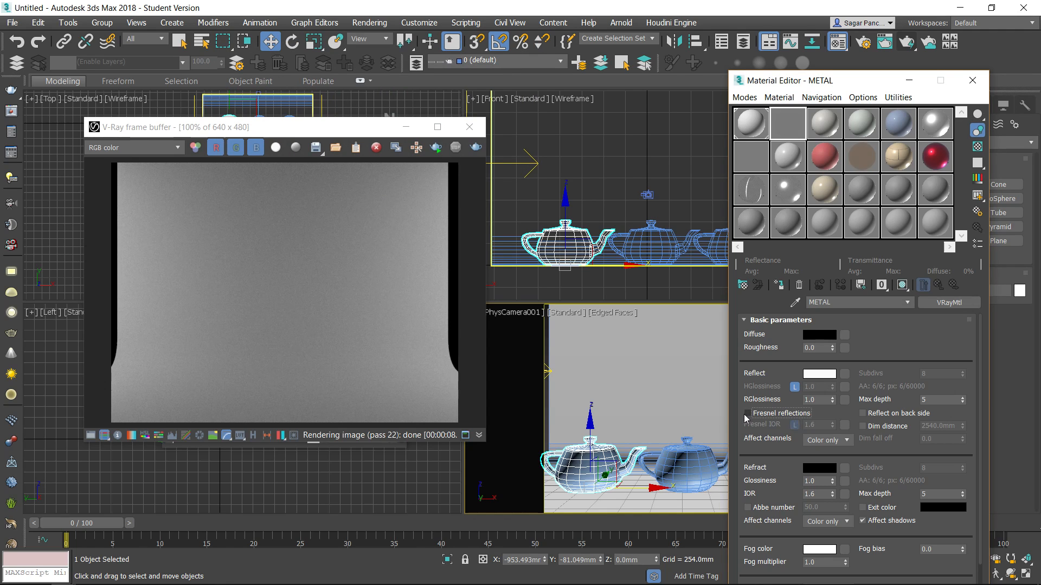
pyautogui.click(977, 147)
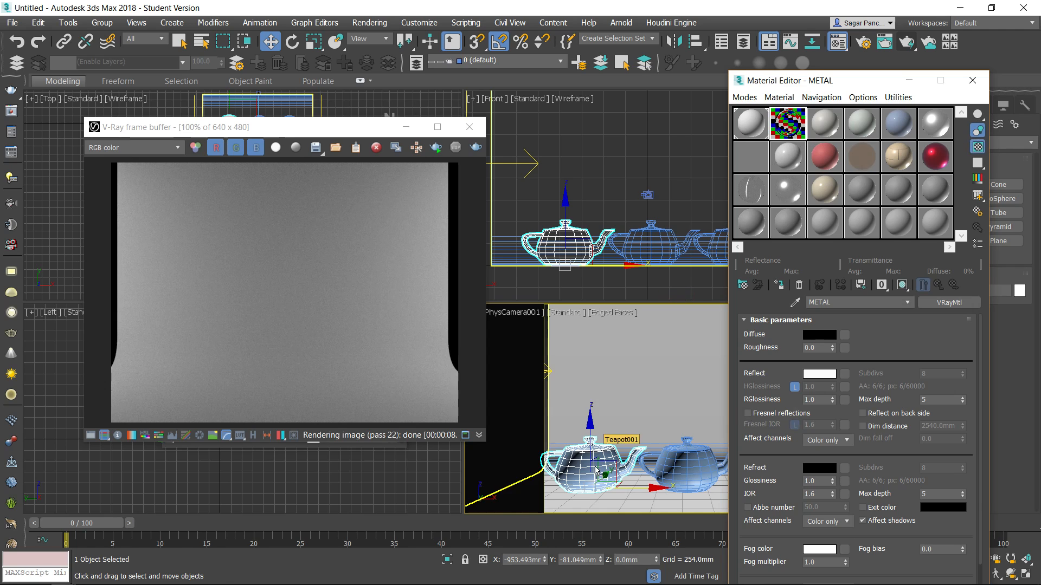
pyautogui.click(682, 467)
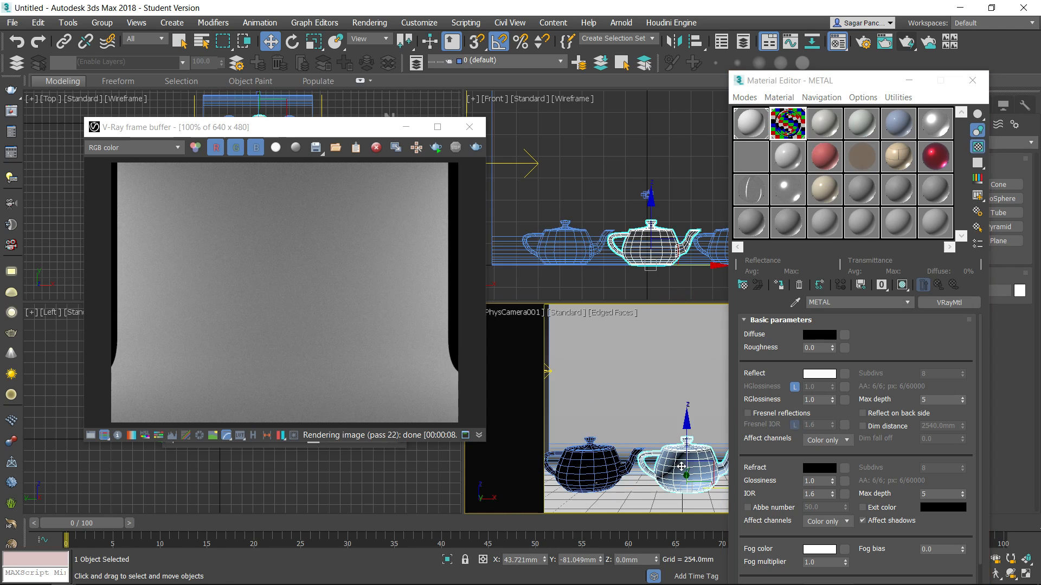
# Rename the 03 - Default material to GOLD and change its type to VRayMtl.
pyautogui.click(813, 120)
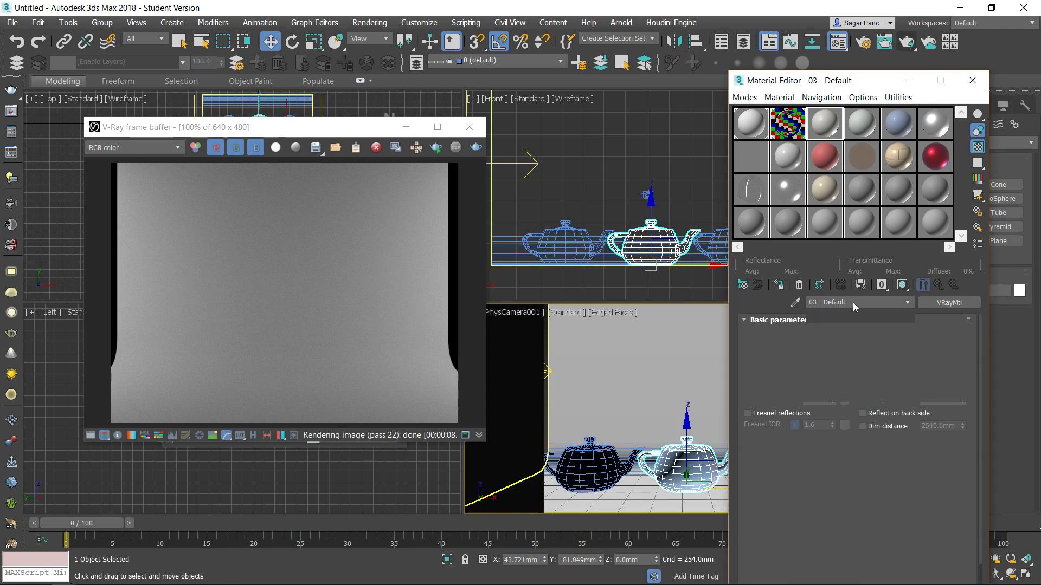
pyautogui.moveTo(855, 303); pyautogui.dragTo(744, 288)
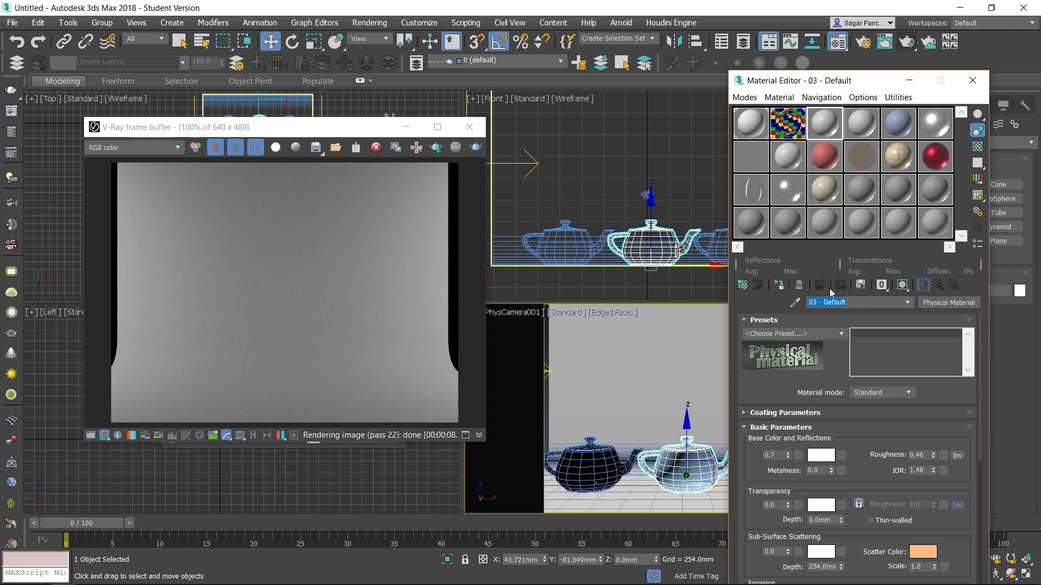
pyautogui.write('GOLD')
pyautogui.click(921, 301)
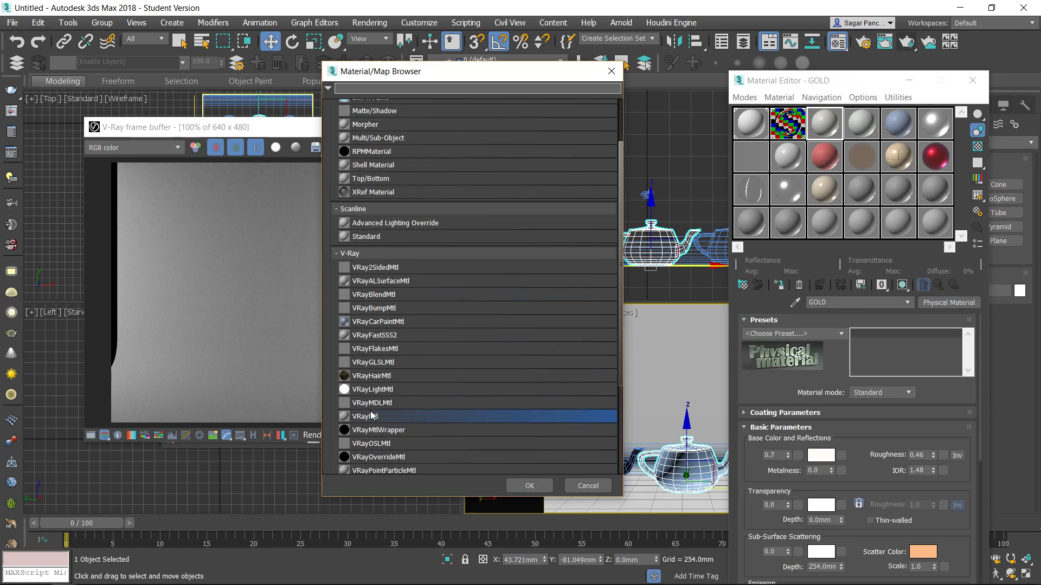
pyautogui.doubleClick(372, 416)
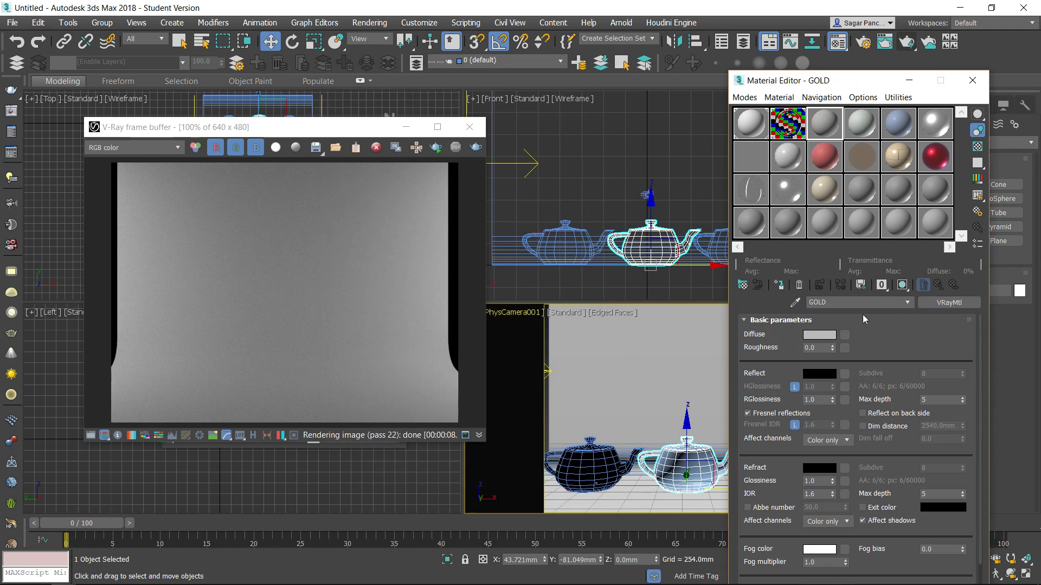
# Set the GOLD material's diffuse colour to black.
pyautogui.click(734, 334)
pyautogui.click(820, 335)
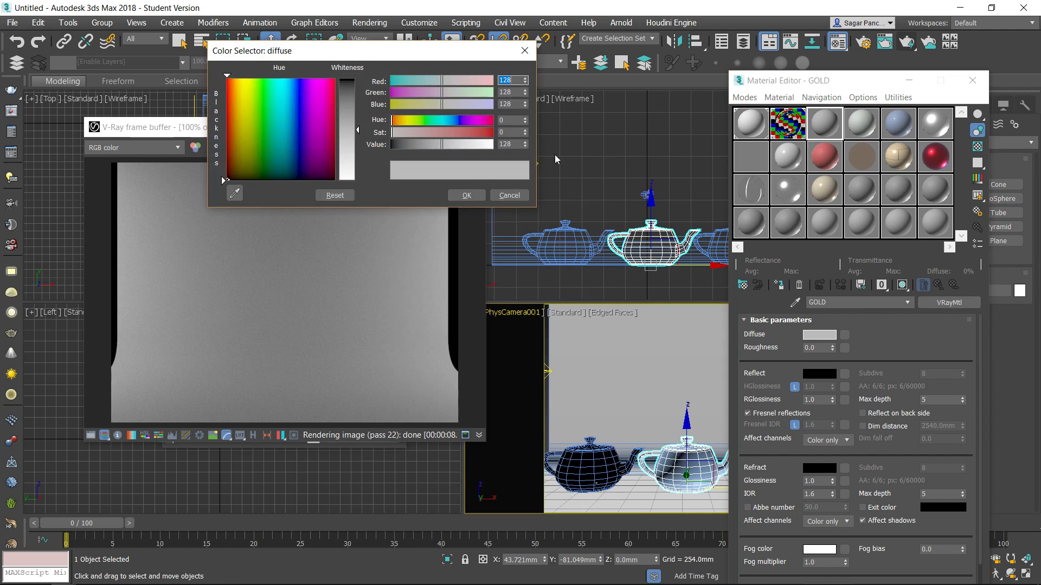
pyautogui.moveTo(352, 110); pyautogui.dragTo(350, 79)
pyautogui.click(466, 196)
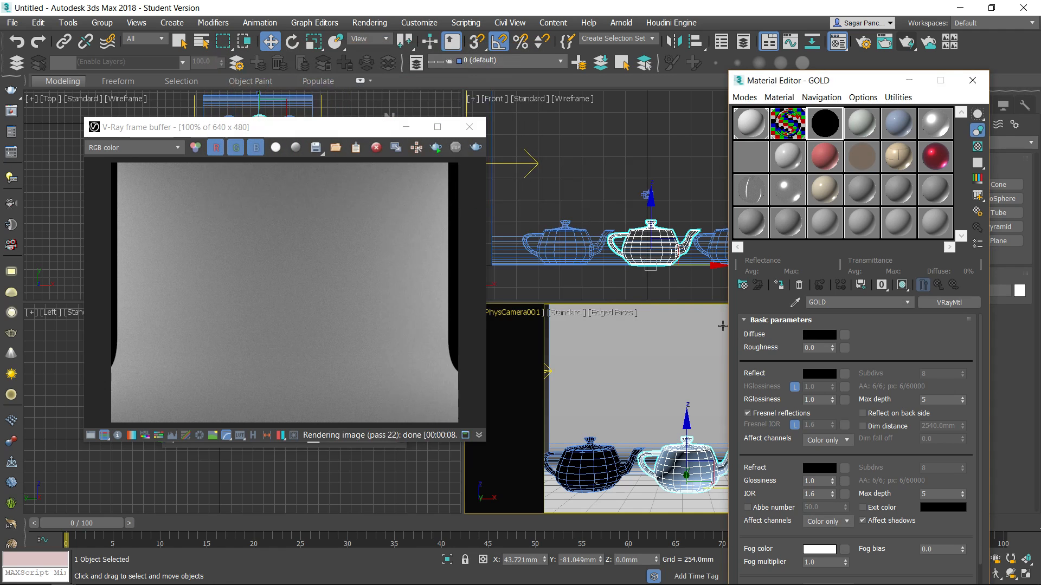
# Set GOLD's reflection colour to RGB 180, 80, 15 and assign the material to the middle teapot with its preview background shown.
pyautogui.click(808, 374)
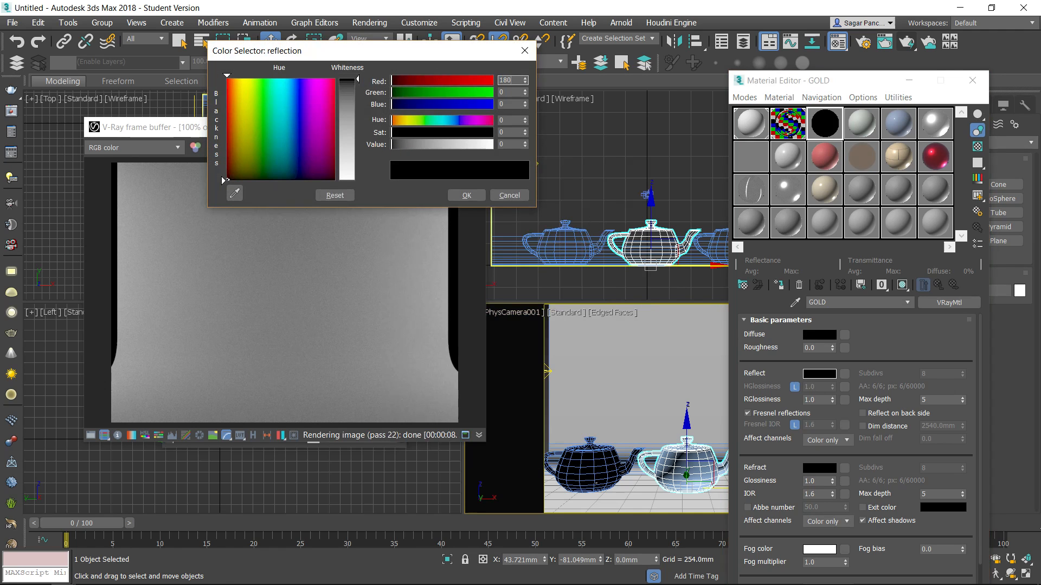
pyautogui.write('180')
pyautogui.press('Tab')
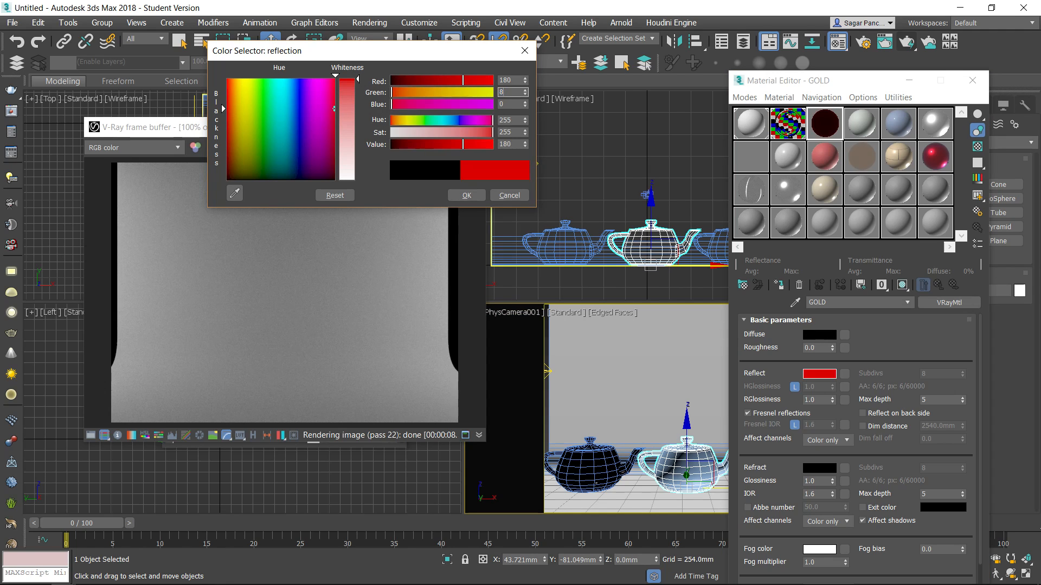
pyautogui.write('80')
pyautogui.press('Tab')
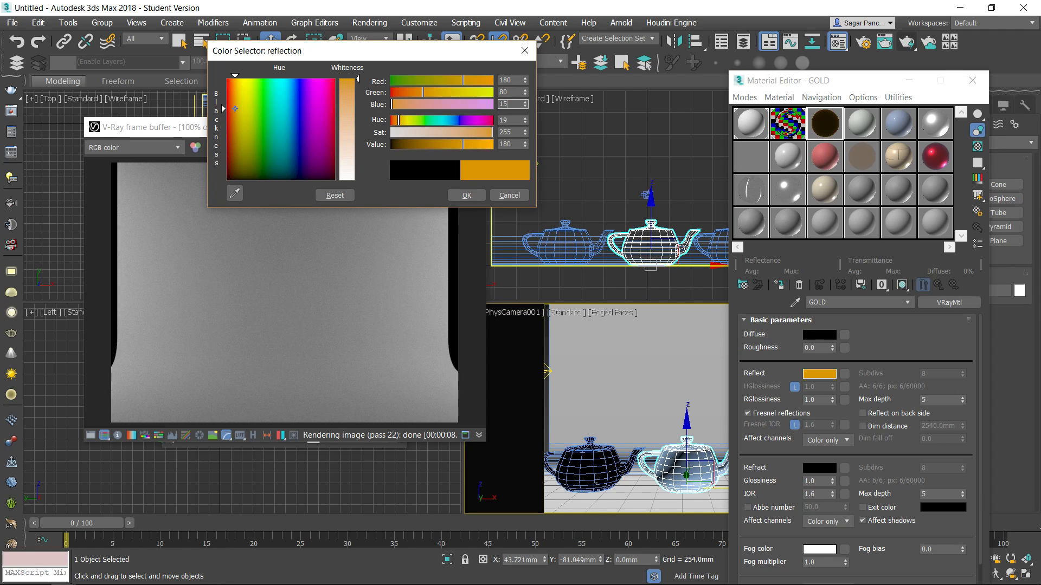
pyautogui.click(466, 196)
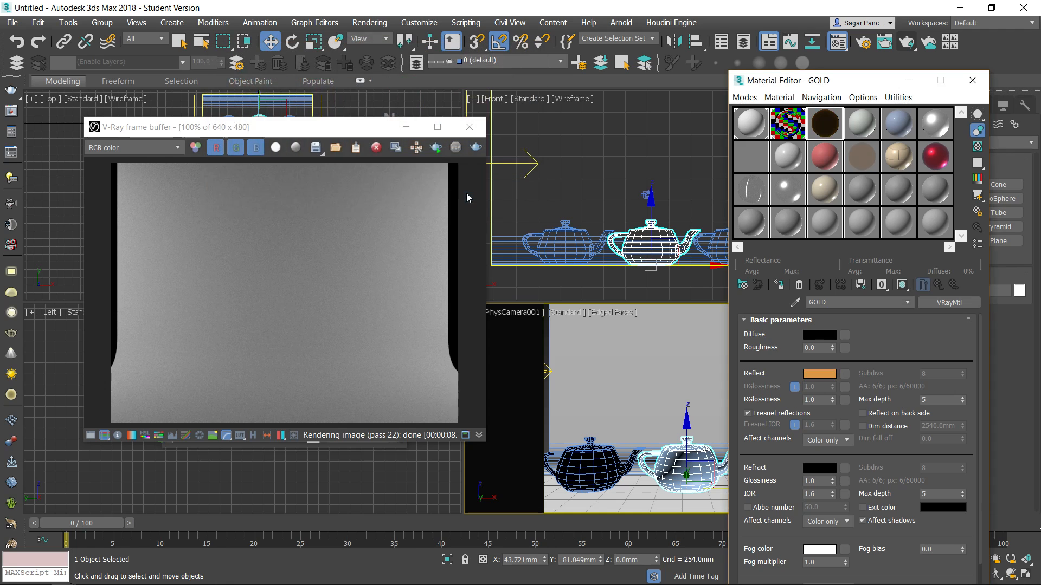
pyautogui.click(977, 148)
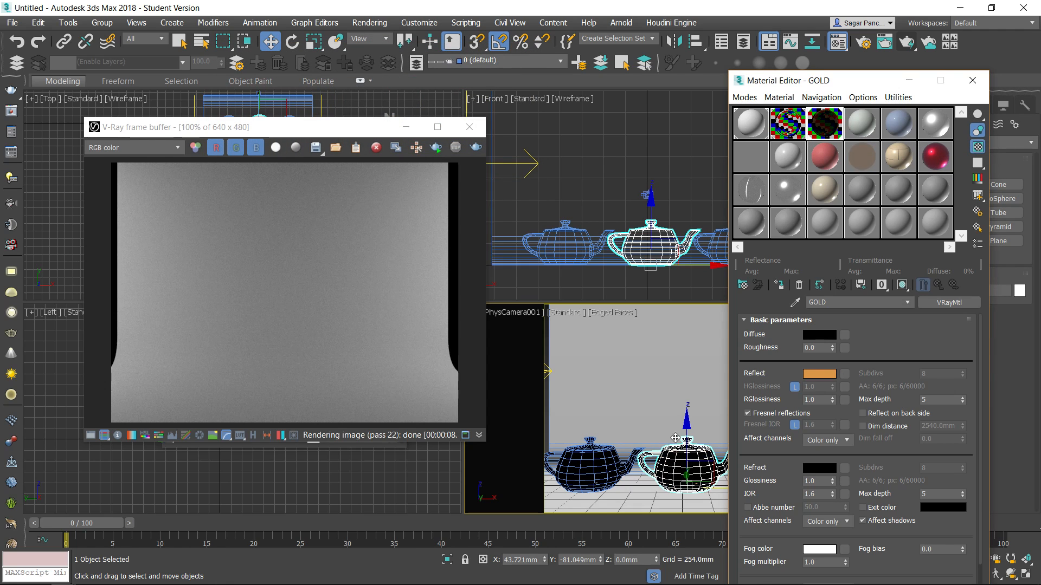
# Change the 04 - Default material's type to VRayMtl.
pyautogui.moveTo(805, 80); pyautogui.dragTo(902, 78)
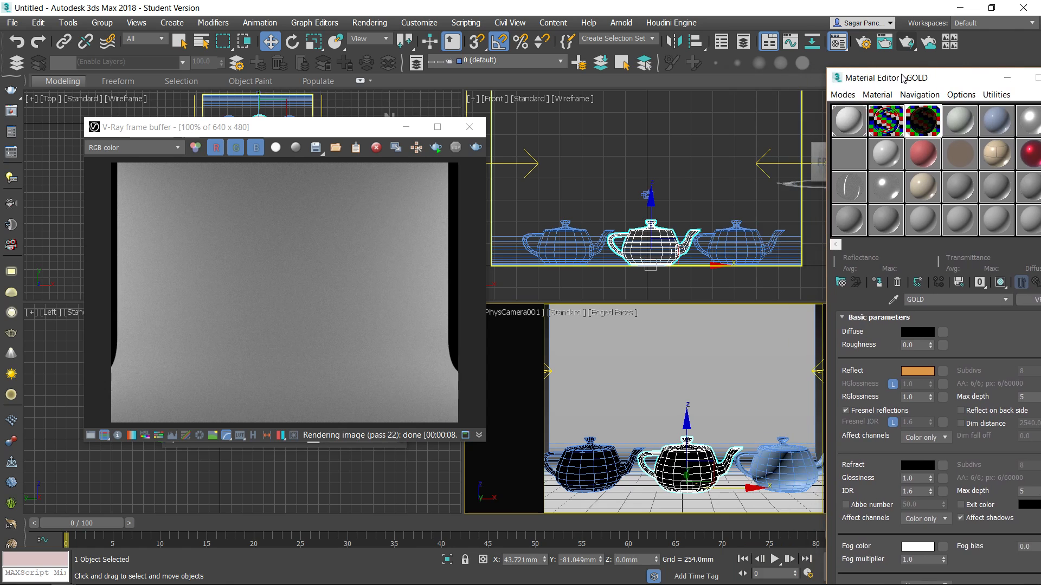
pyautogui.click(962, 137)
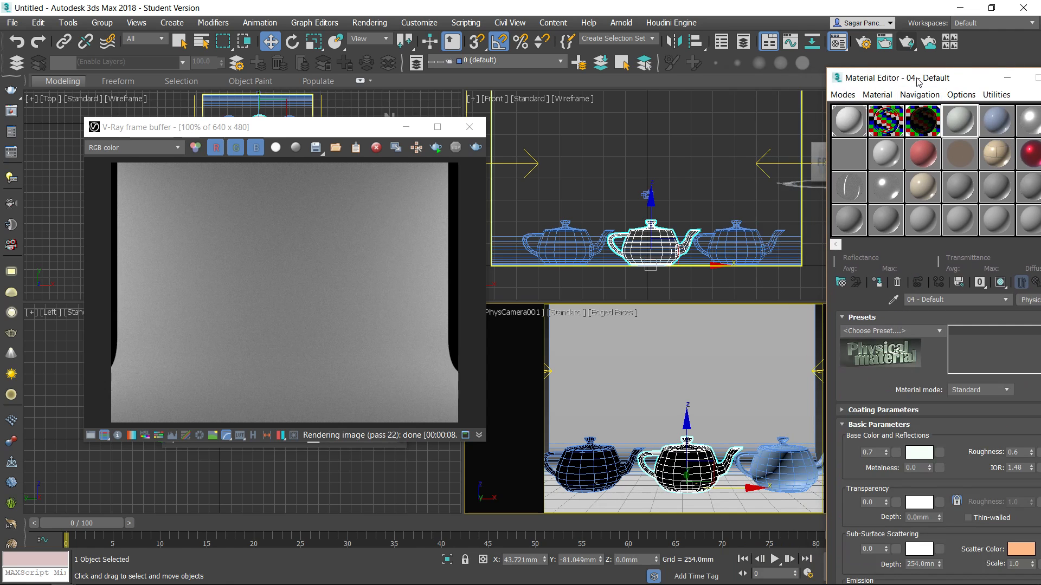
pyautogui.moveTo(917, 81); pyautogui.dragTo(757, 56)
pyautogui.click(886, 274)
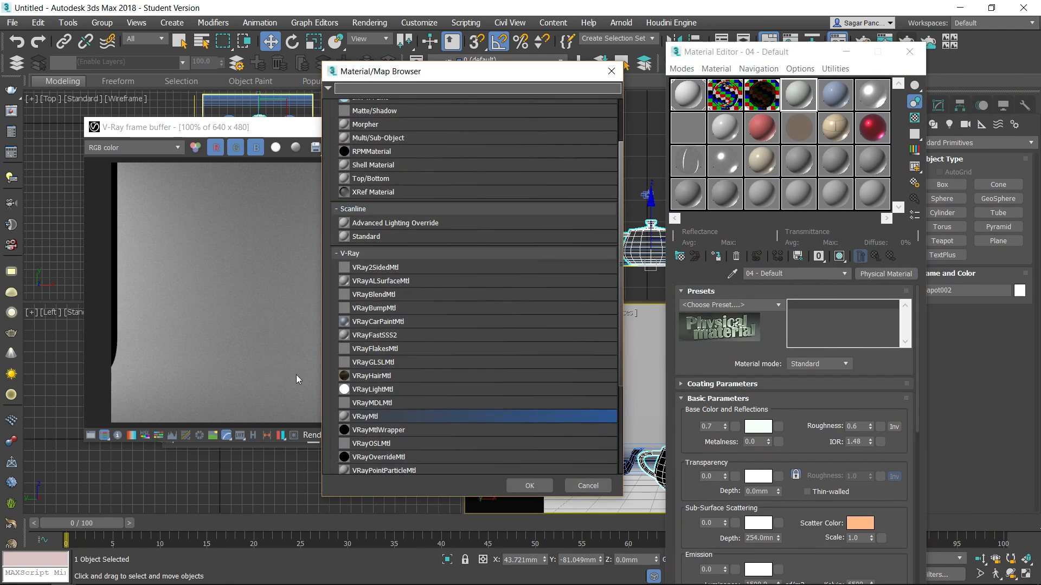
pyautogui.doubleClick(370, 417)
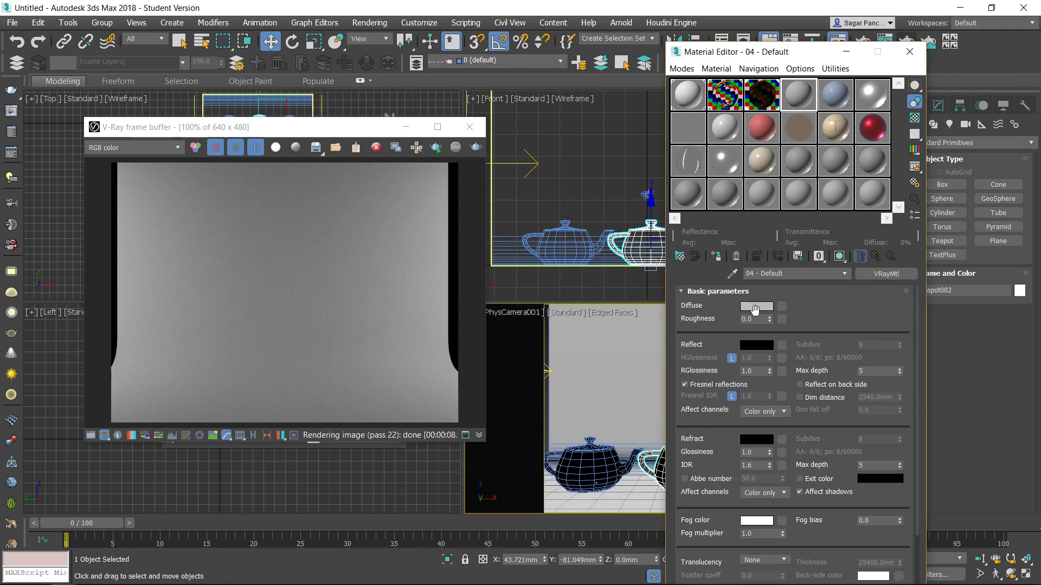
# Set the 04 - Default material's diffuse colour to black and its reflection colour to a medium grey.
pyautogui.click(755, 307)
pyautogui.moveTo(348, 113); pyautogui.dragTo(348, 80)
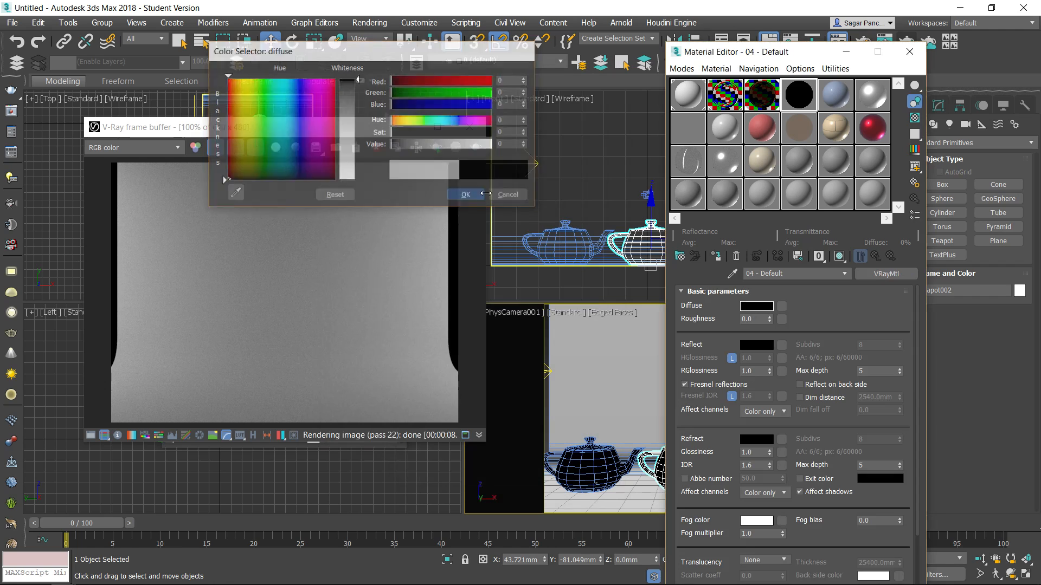
pyautogui.click(744, 346)
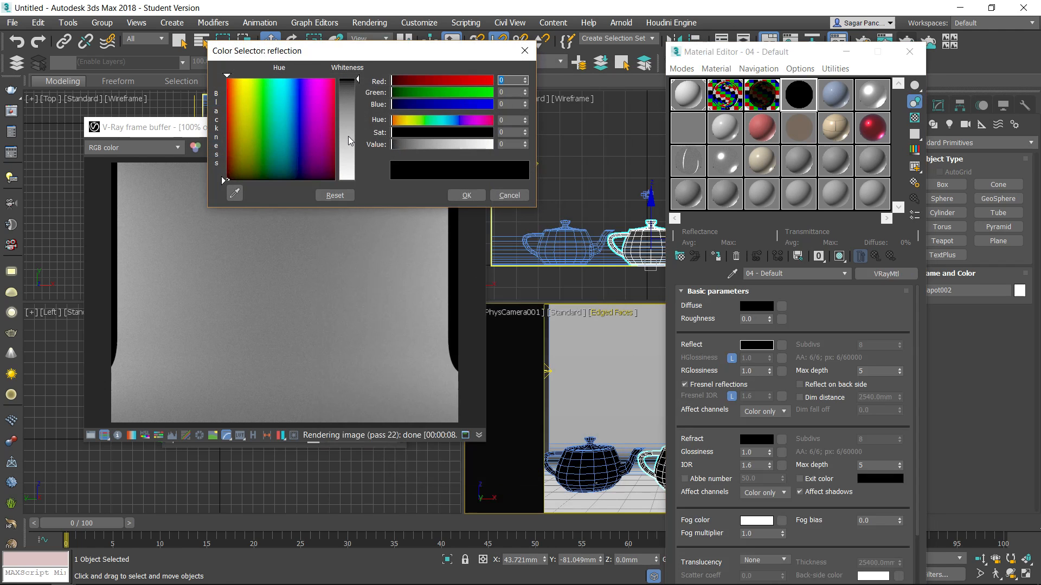
pyautogui.click(348, 133)
pyautogui.click(454, 198)
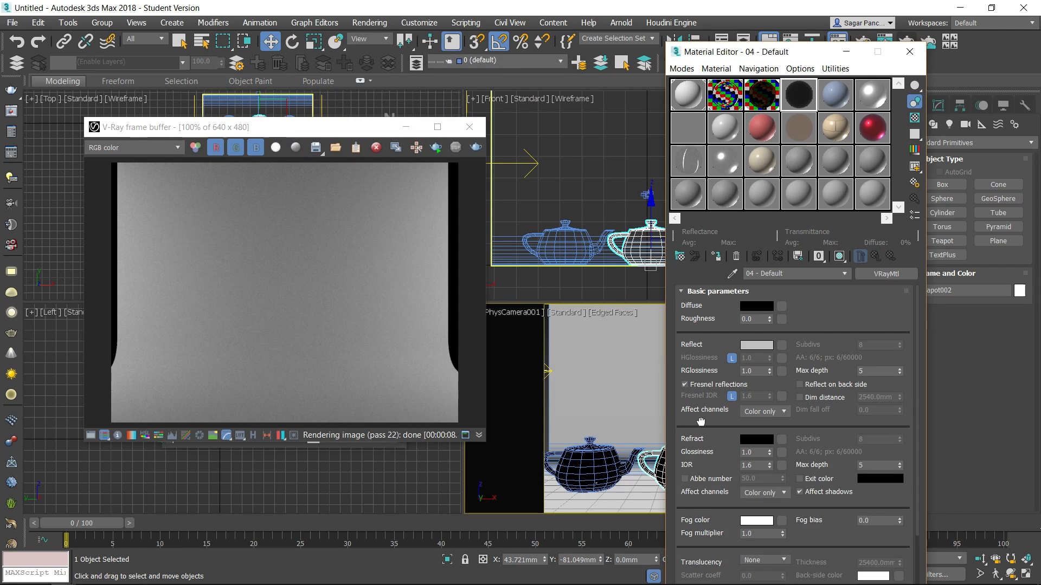
# Set the 04 - Default material's refraction colour to RGB 228, 228, 228 and show a background behind its preview.
pyautogui.moveTo(699, 421); pyautogui.dragTo(707, 351)
pyautogui.click(755, 371)
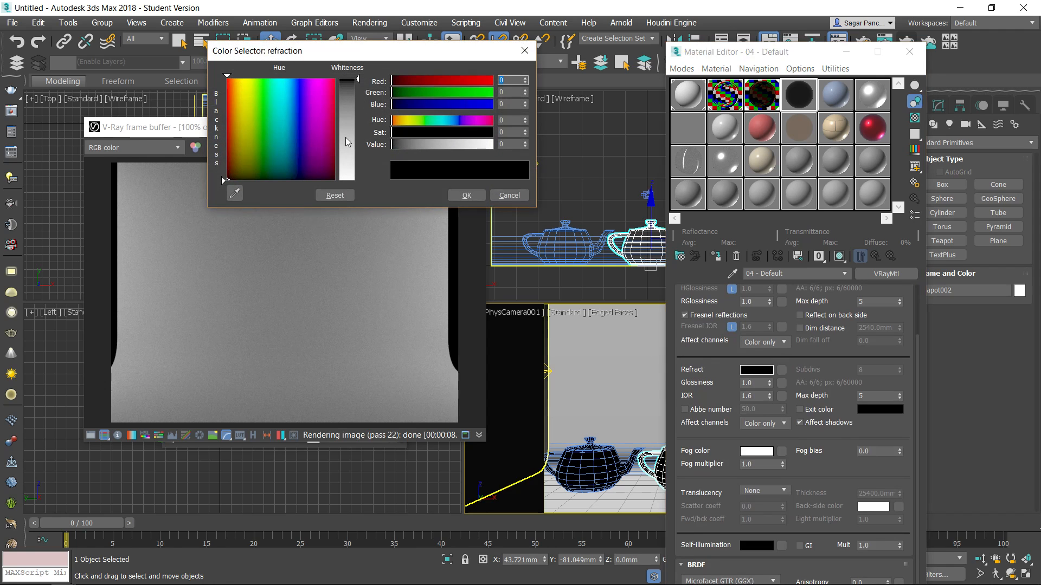
pyautogui.moveTo(346, 138); pyautogui.dragTo(396, 67)
pyautogui.moveTo(348, 169); pyautogui.dragTo(347, 169)
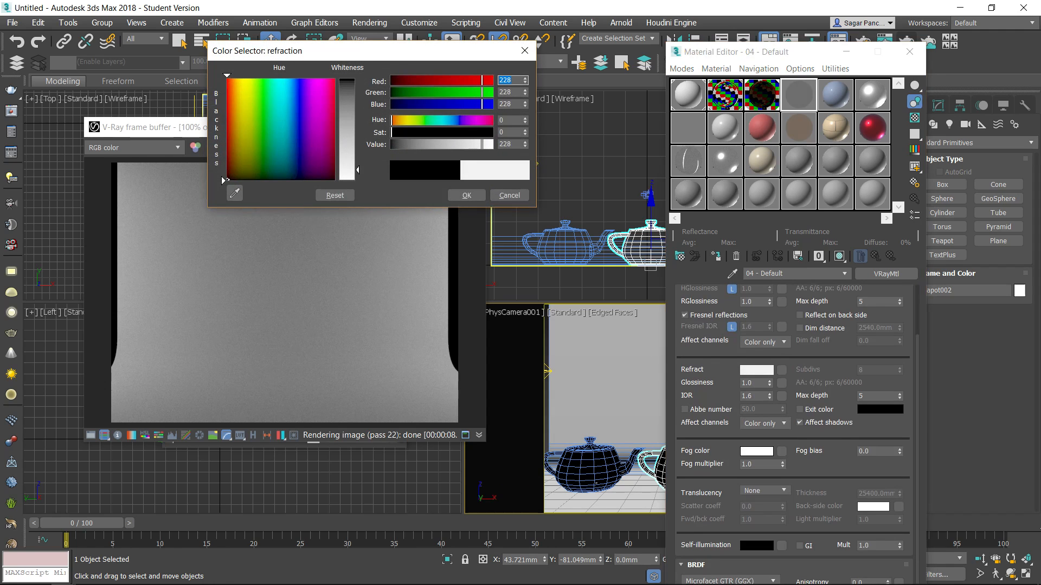
pyautogui.click(466, 196)
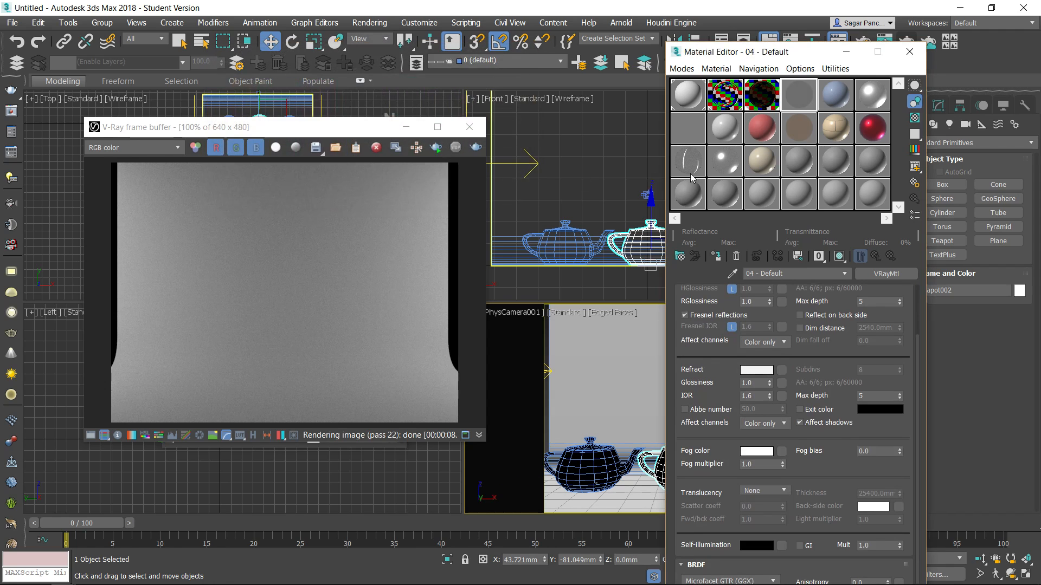
pyautogui.click(914, 117)
# Assign the 04 - Default material to the right teapot and render the camera view with V-Ray.
pyautogui.moveTo(766, 52); pyautogui.dragTo(977, 62)
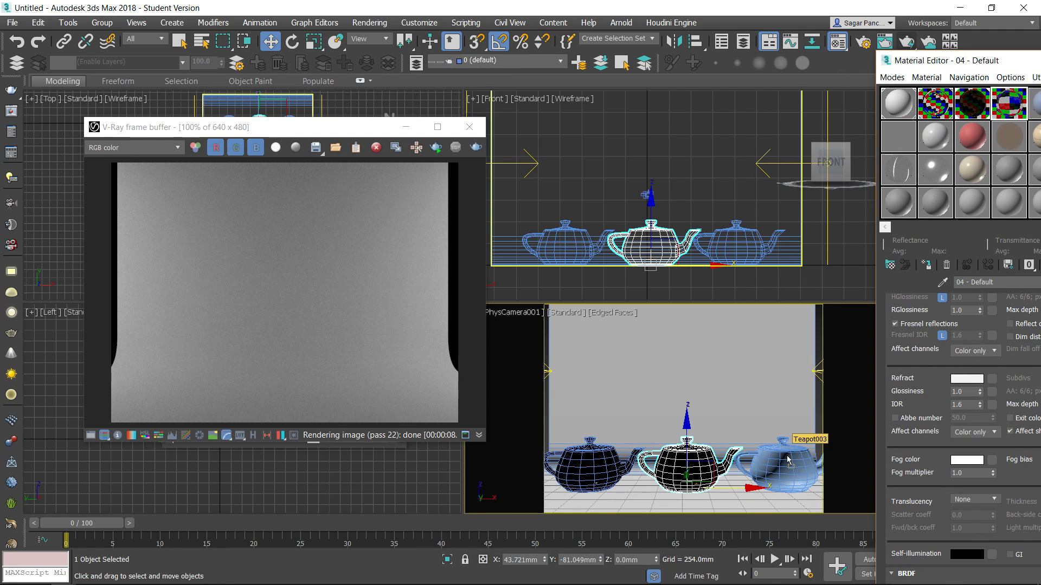
pyautogui.click(775, 374)
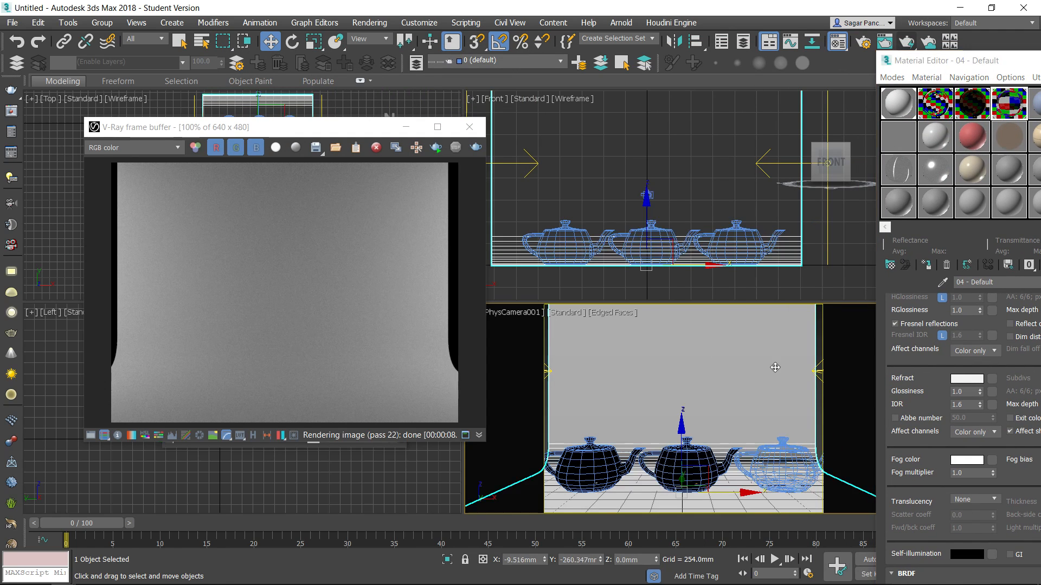
pyautogui.click(477, 147)
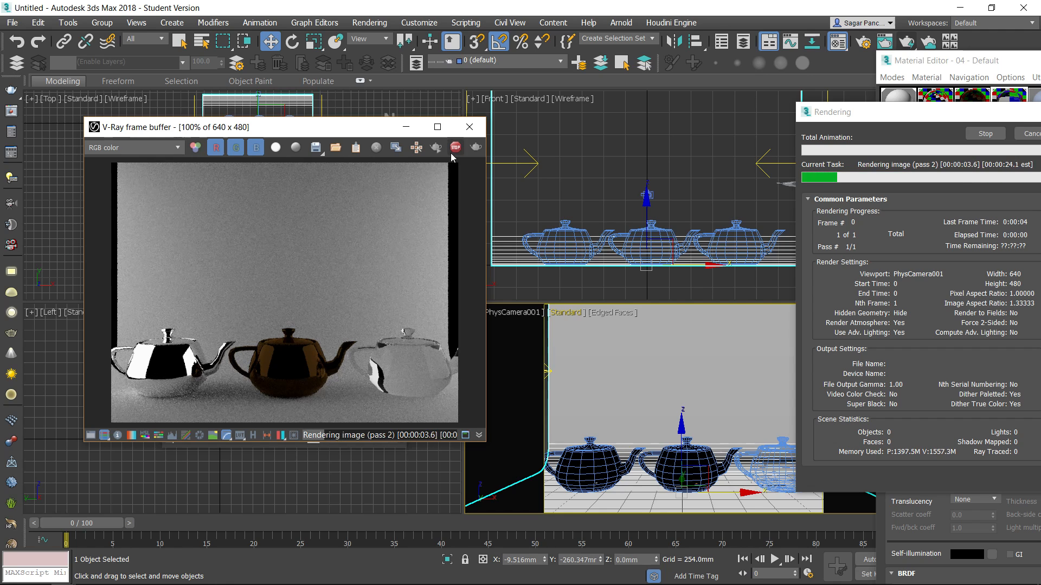
# Turn off Fresnel reflections for the GOLD material and dismiss the prompt for choosing an app.
pyautogui.moveTo(953, 62); pyautogui.dragTo(785, 64)
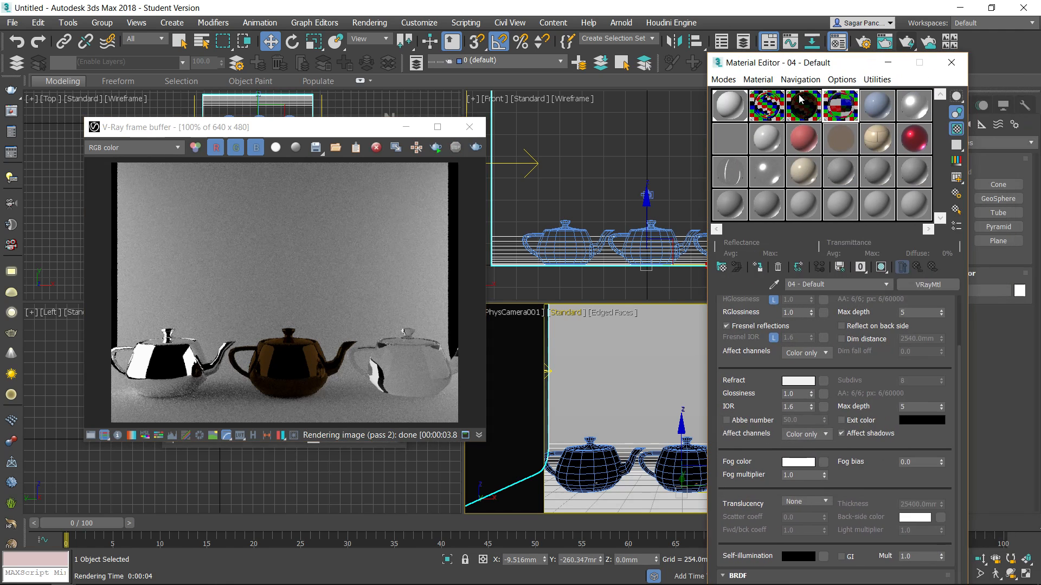
pyautogui.click(804, 111)
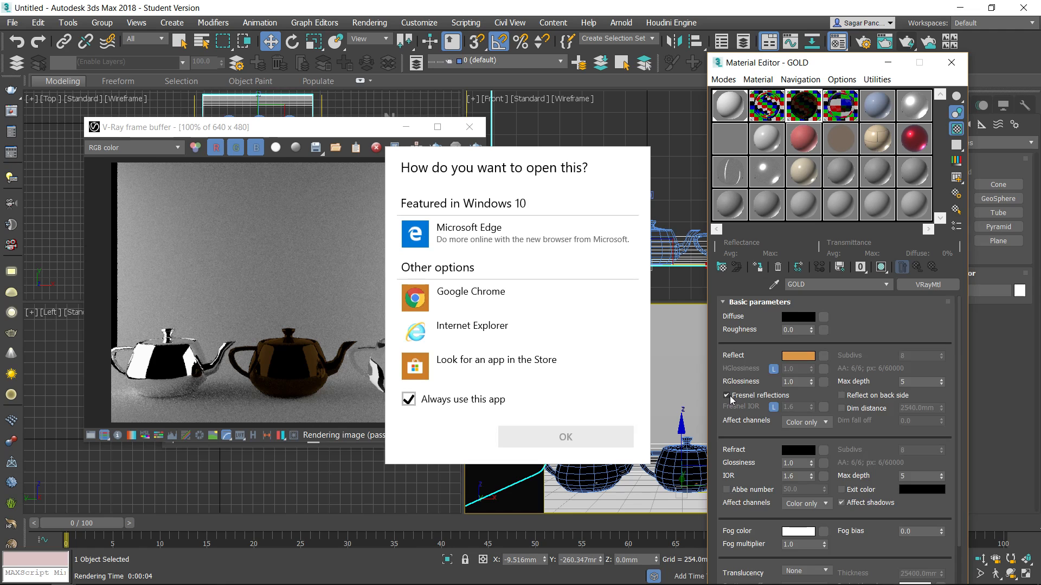
pyautogui.click(695, 383)
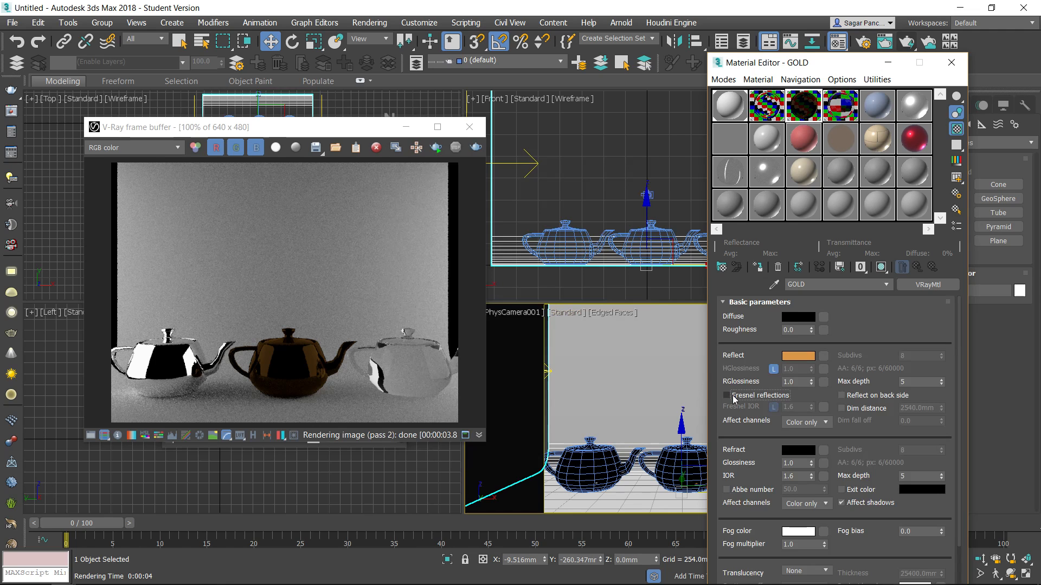
# Render the camera view again with the updated GOLD material and stop the render early.
pyautogui.click(450, 179)
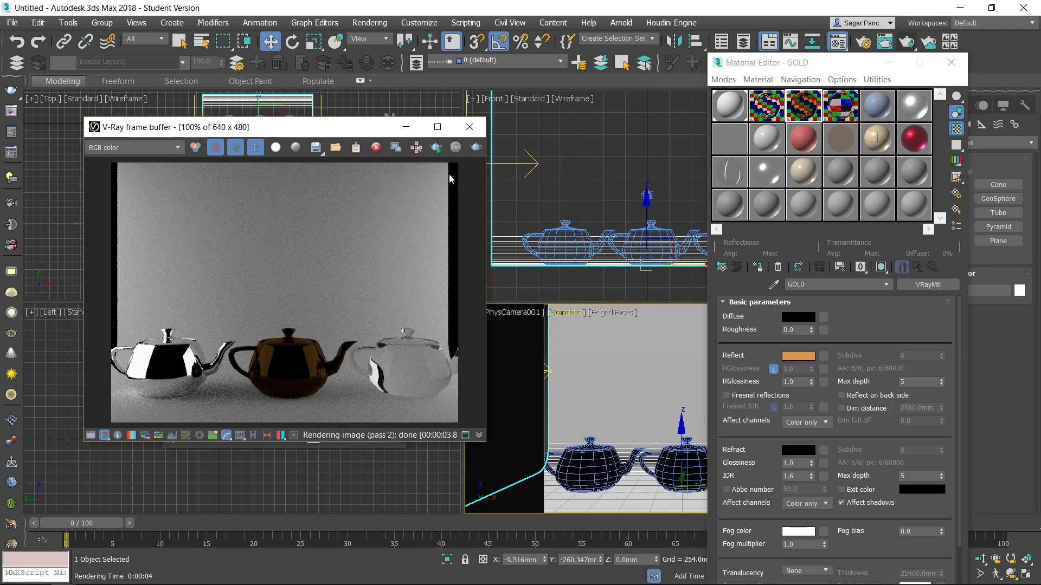
pyautogui.click(476, 148)
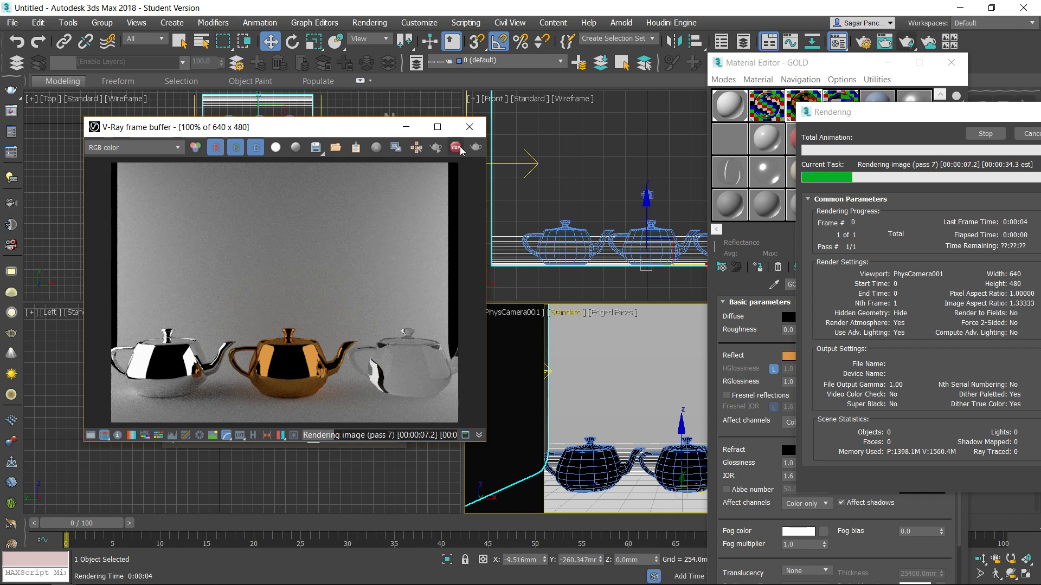
pyautogui.click(455, 148)
# Set the GOLD material's reflection glossiness to 0.6.
pyautogui.moveTo(808, 64); pyautogui.dragTo(716, 46)
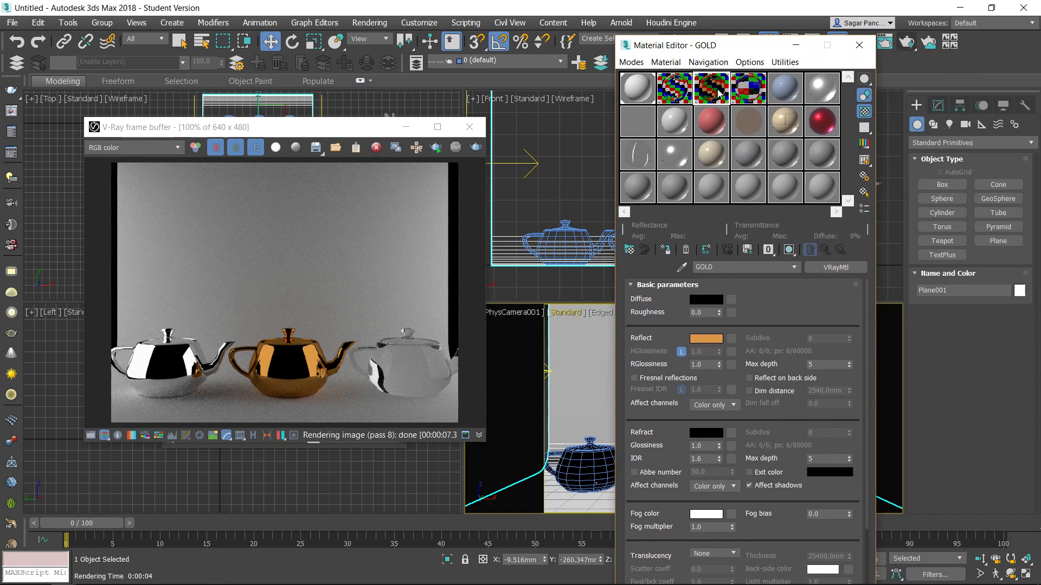
pyautogui.scroll(-1, 664, 352)
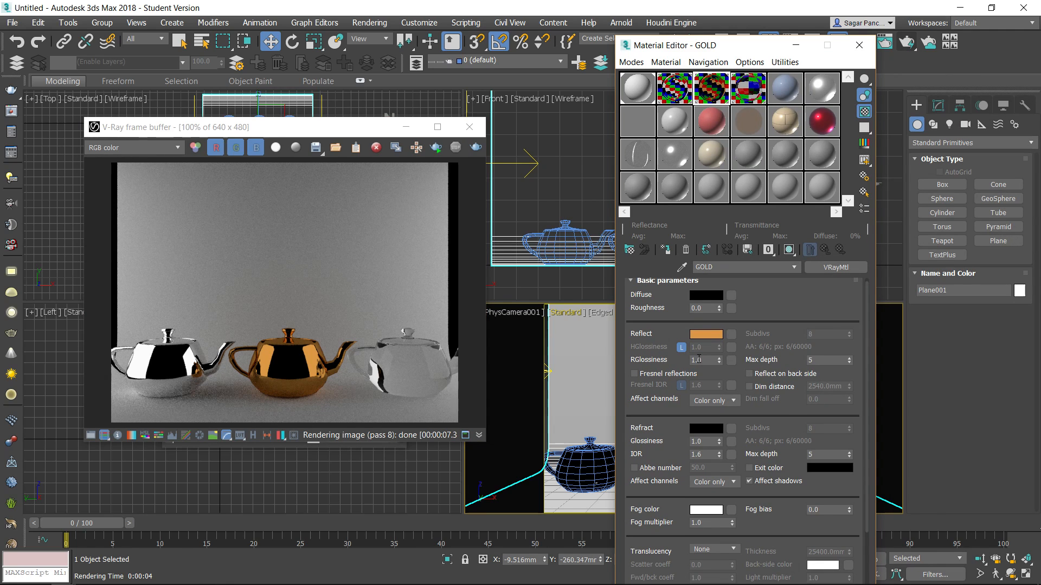
pyautogui.write('0.6')
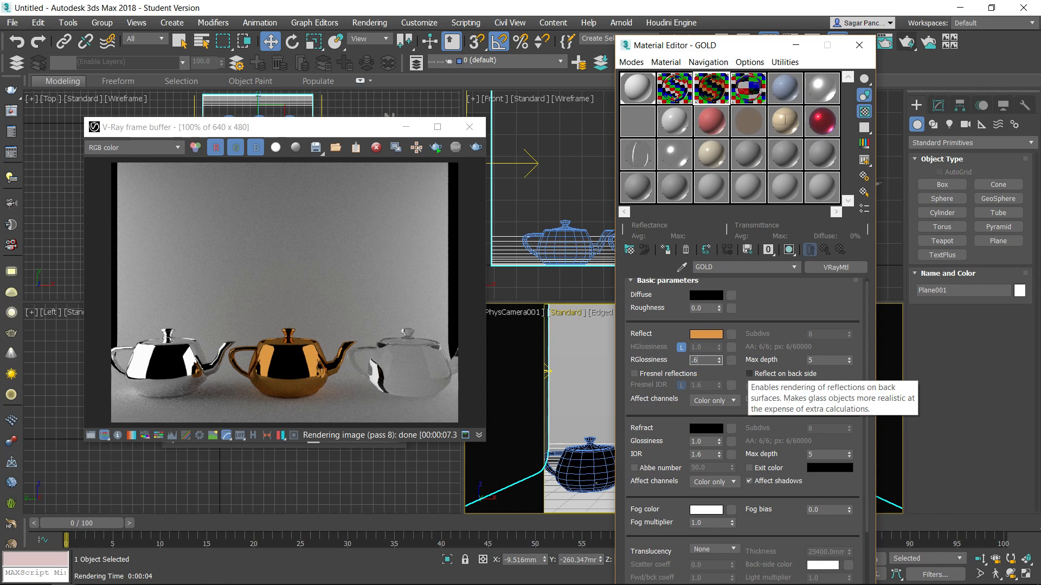
pyautogui.press('Return')
# Set the METAL material's reflection glossiness to 0.6.
pyautogui.doubleClick(673, 94)
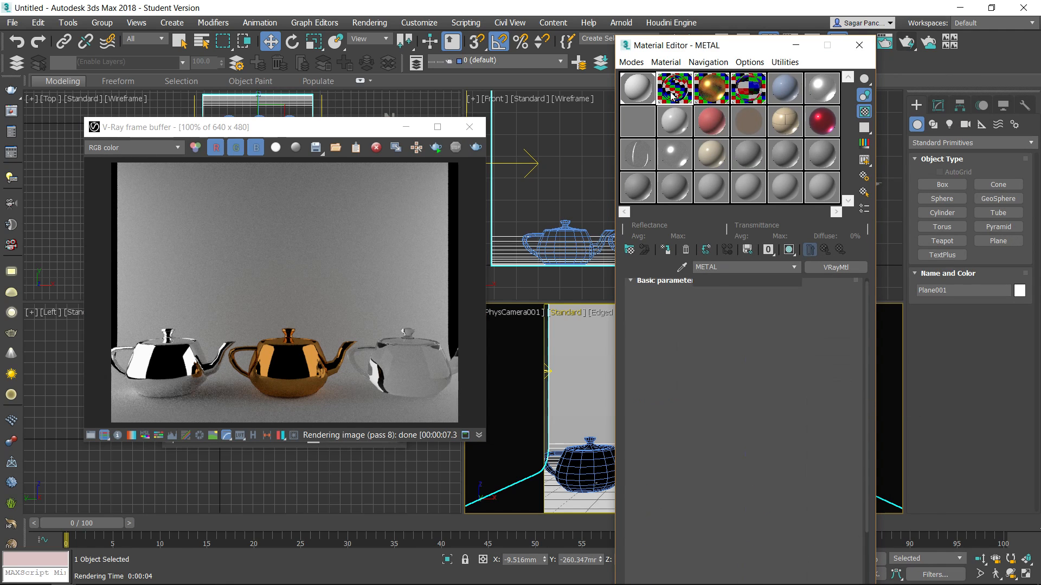
pyautogui.click(704, 364)
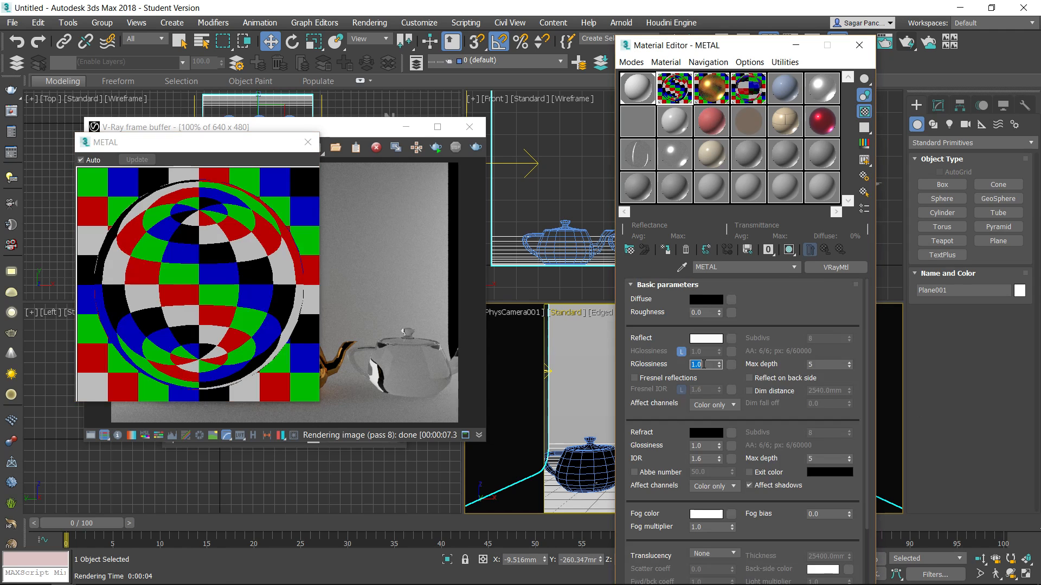
pyautogui.press('Return')
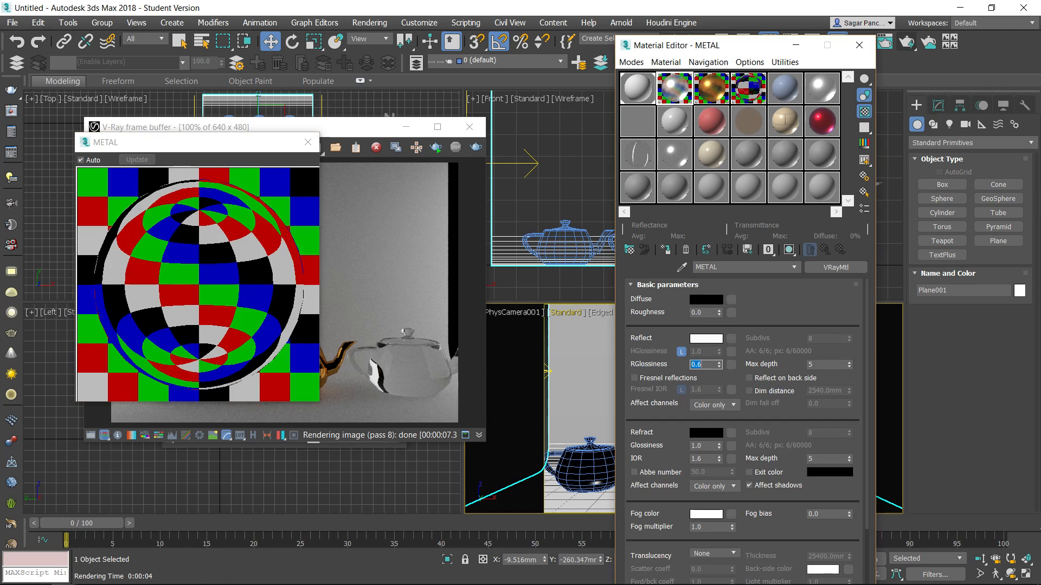
# Render the three teapots again with the glossier-blurred METAL and GOLD materials.
pyautogui.click(396, 206)
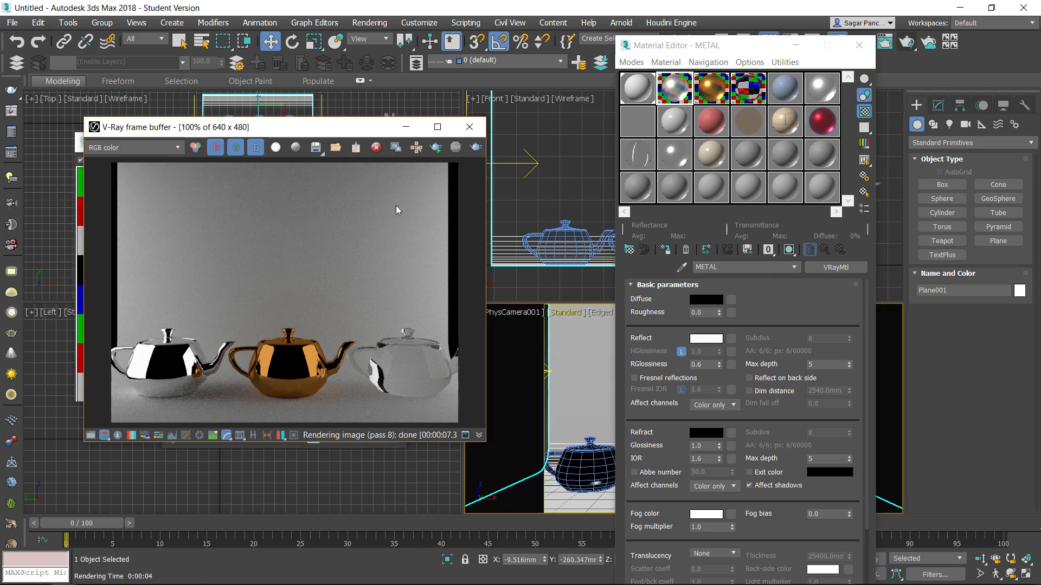
pyautogui.click(476, 148)
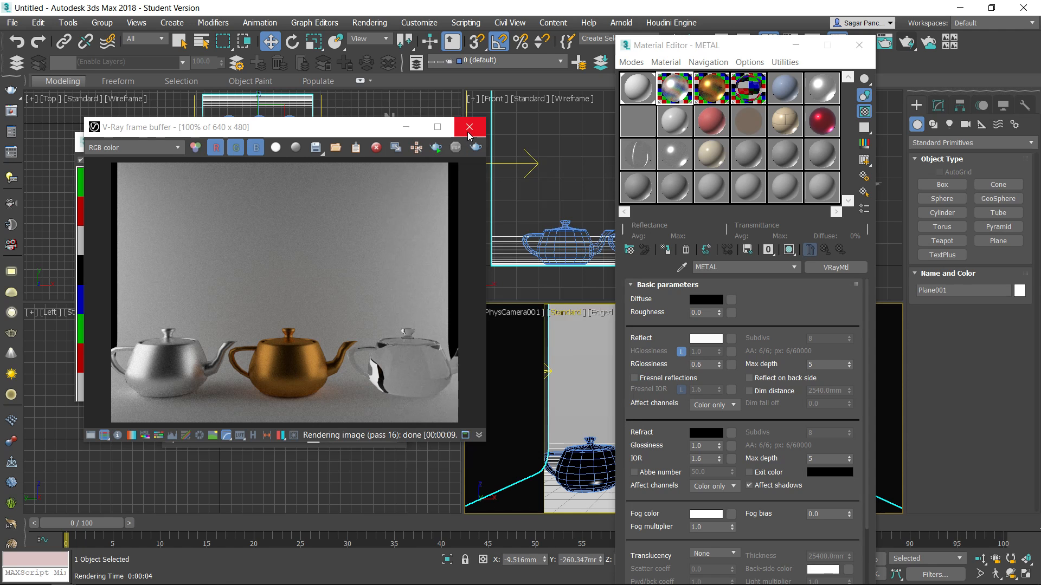
pyautogui.click(88, 575)
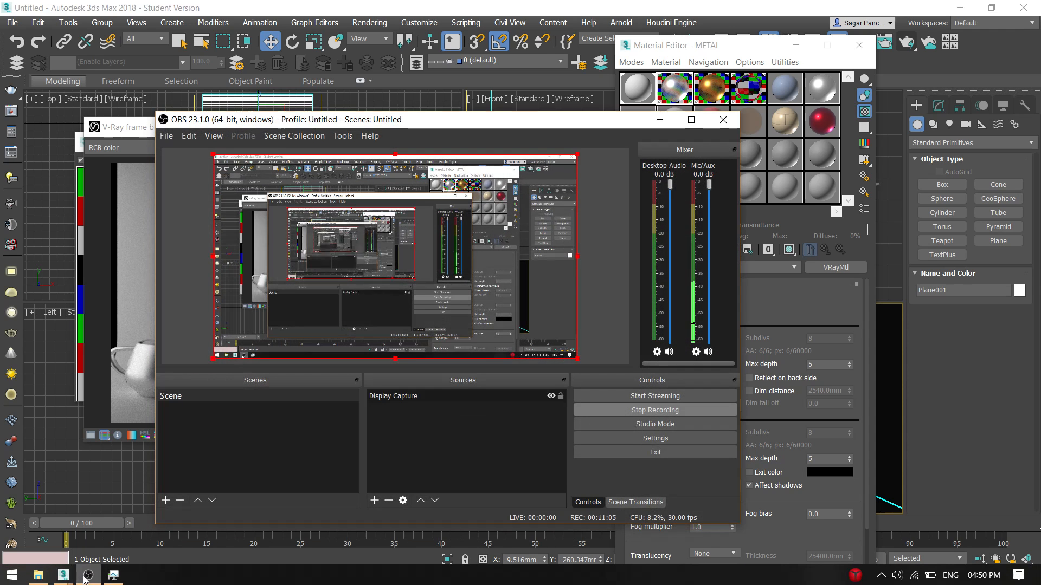